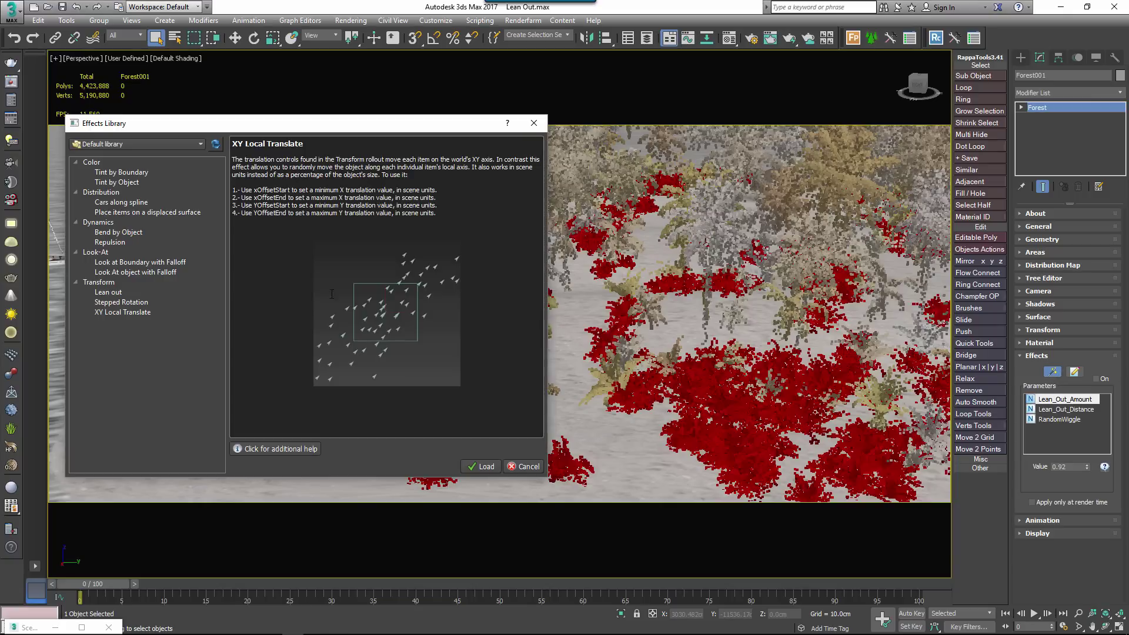
Step: Review the Lean out expression in the Effects Editor and its Import dialog, cancelling without changes
click(529, 466)
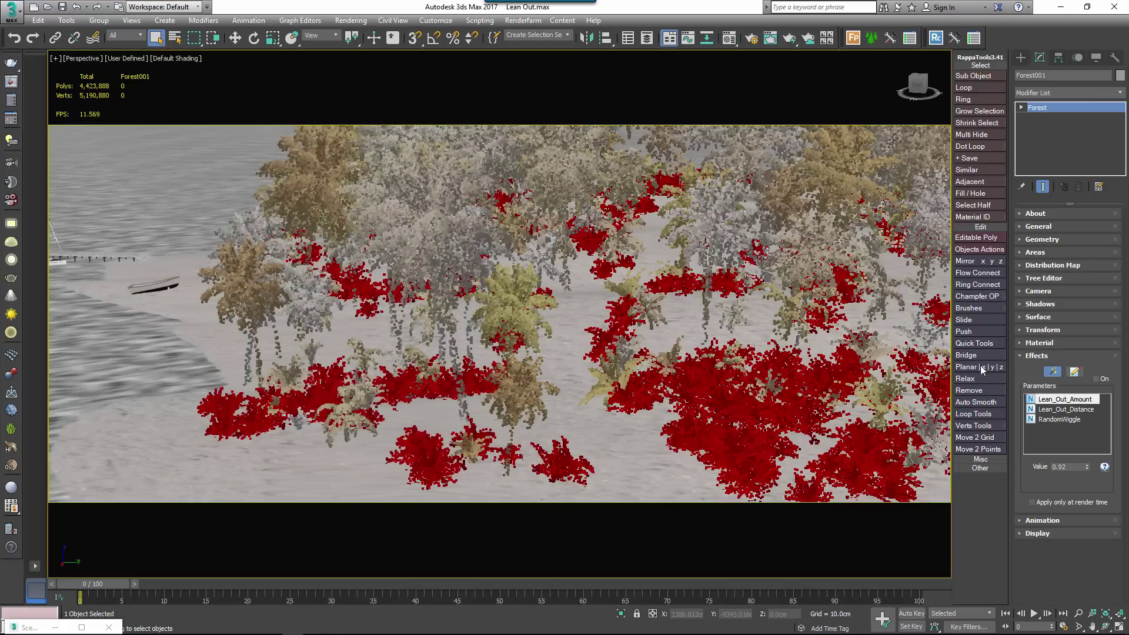
click(1074, 372)
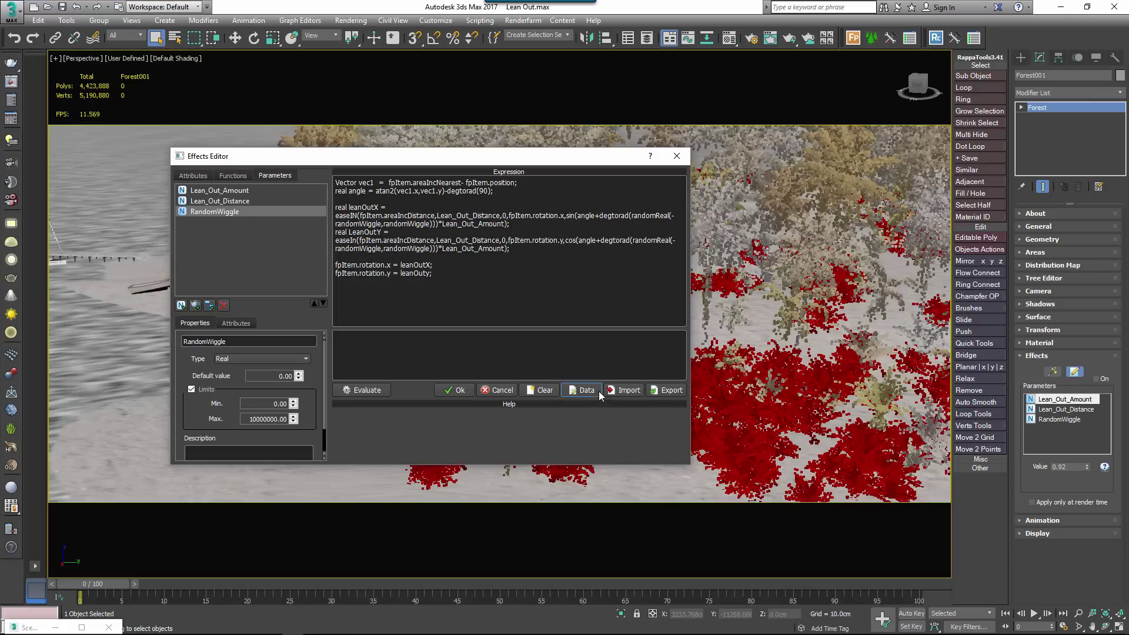
click(625, 390)
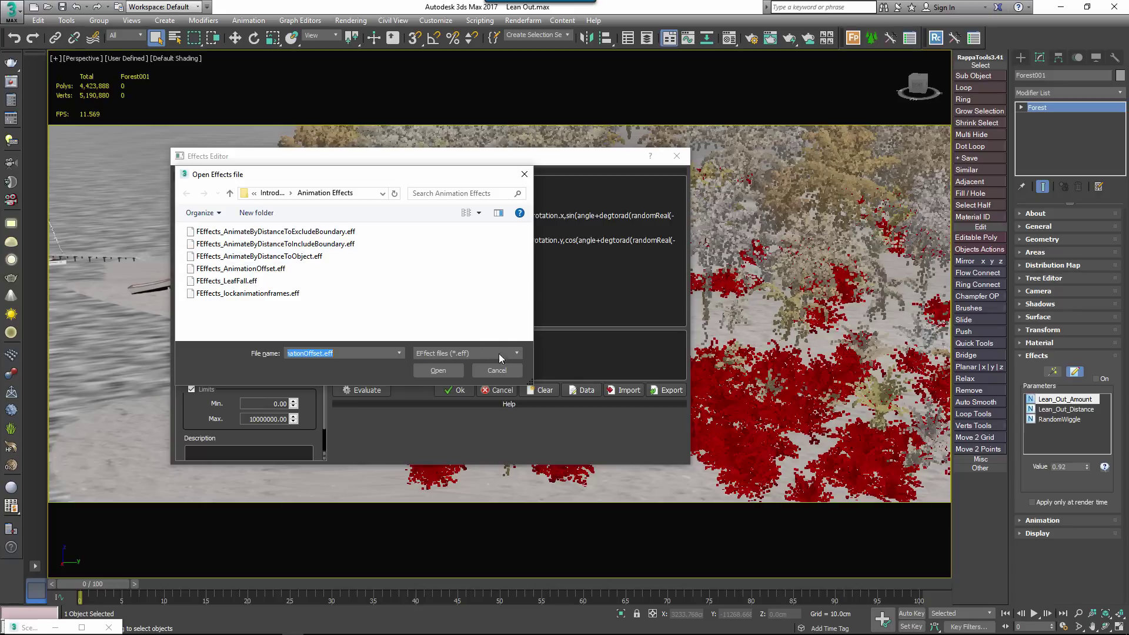
click(496, 370)
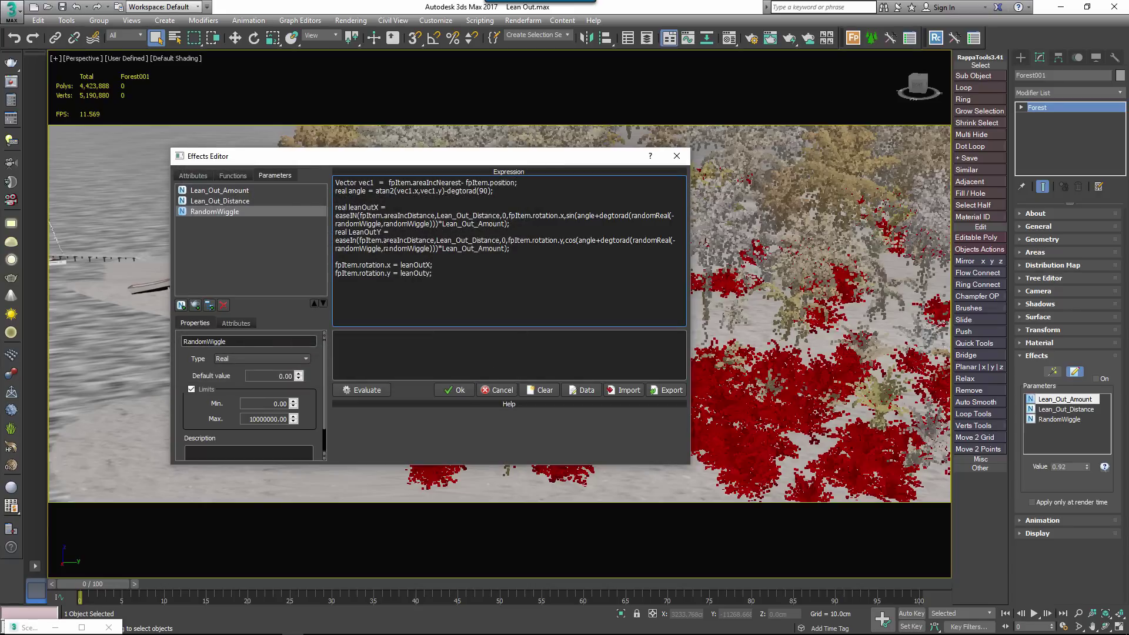
click(455, 390)
Step: Browse Effects Library descriptions from Tint by Boundary to XY Local Translate, then cancel the library
click(1073, 371)
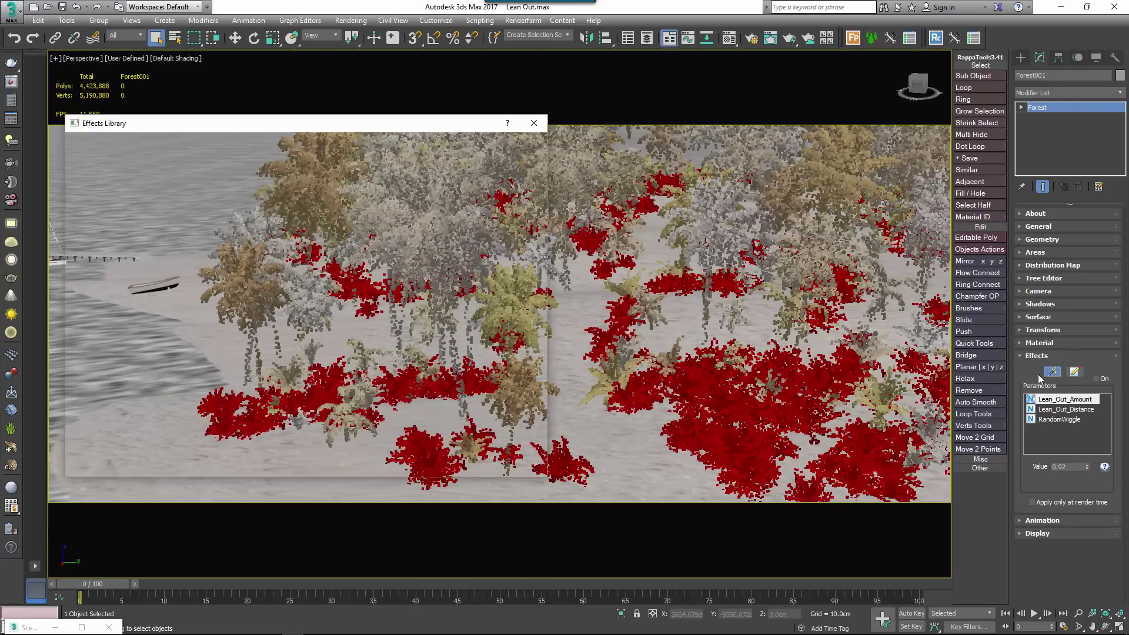
click(118, 172)
click(109, 182)
click(109, 202)
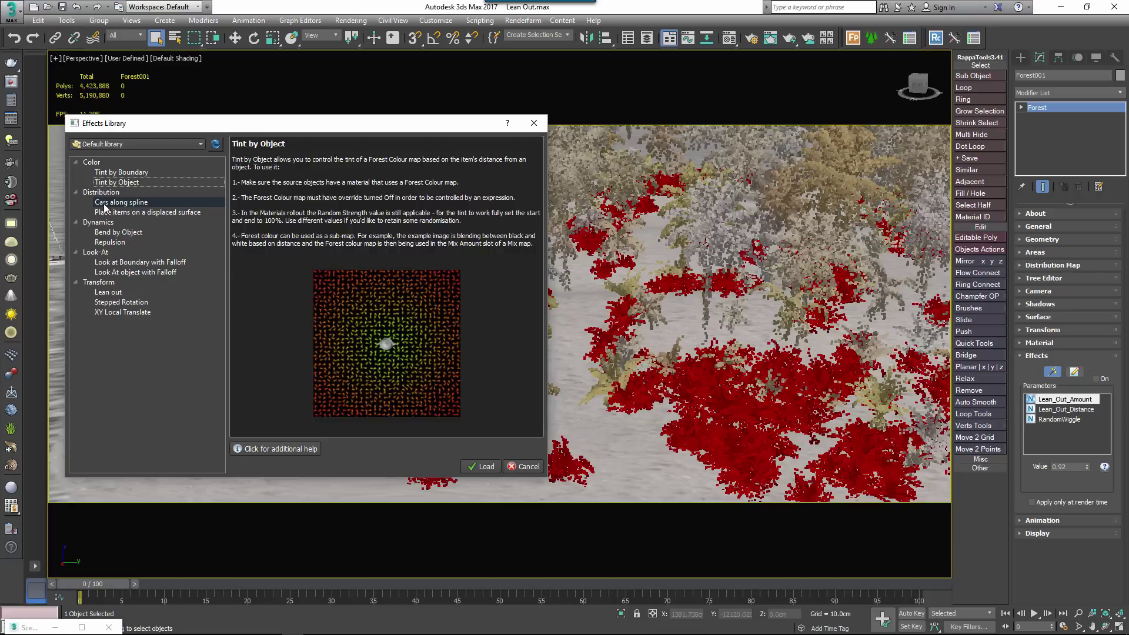
click(109, 212)
click(112, 232)
click(110, 242)
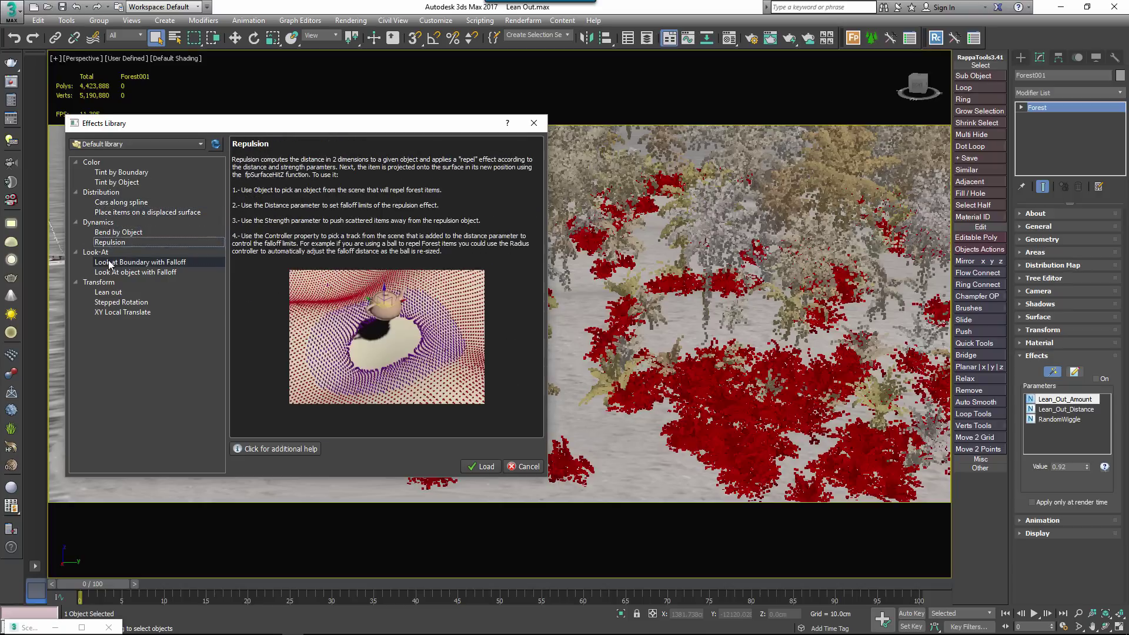
click(110, 262)
click(112, 272)
click(111, 293)
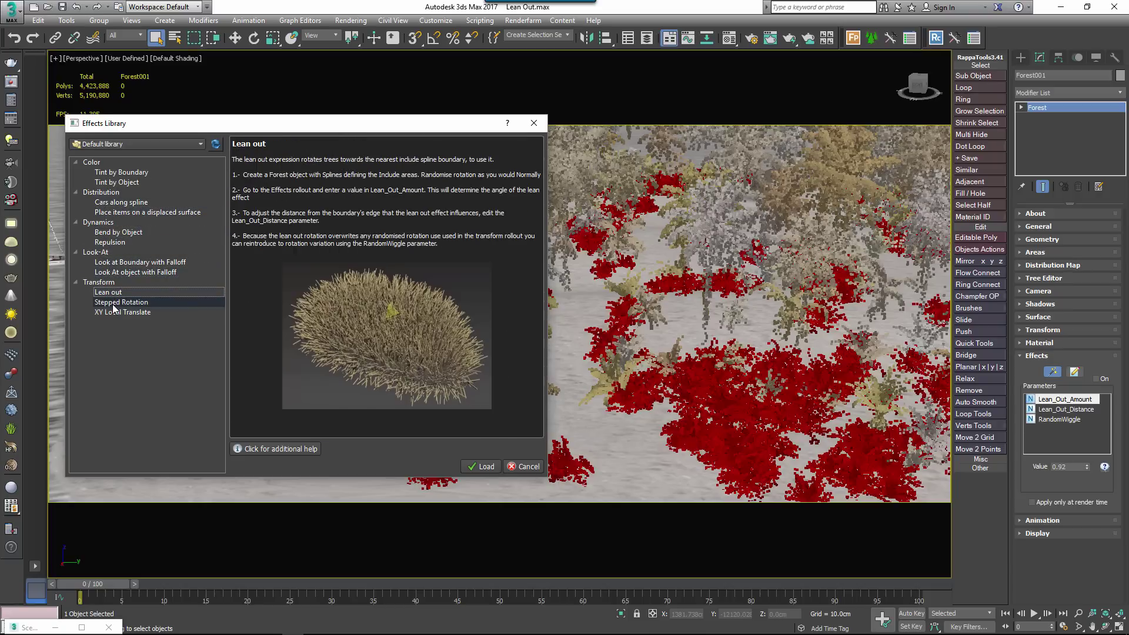
click(111, 302)
click(112, 312)
click(509, 467)
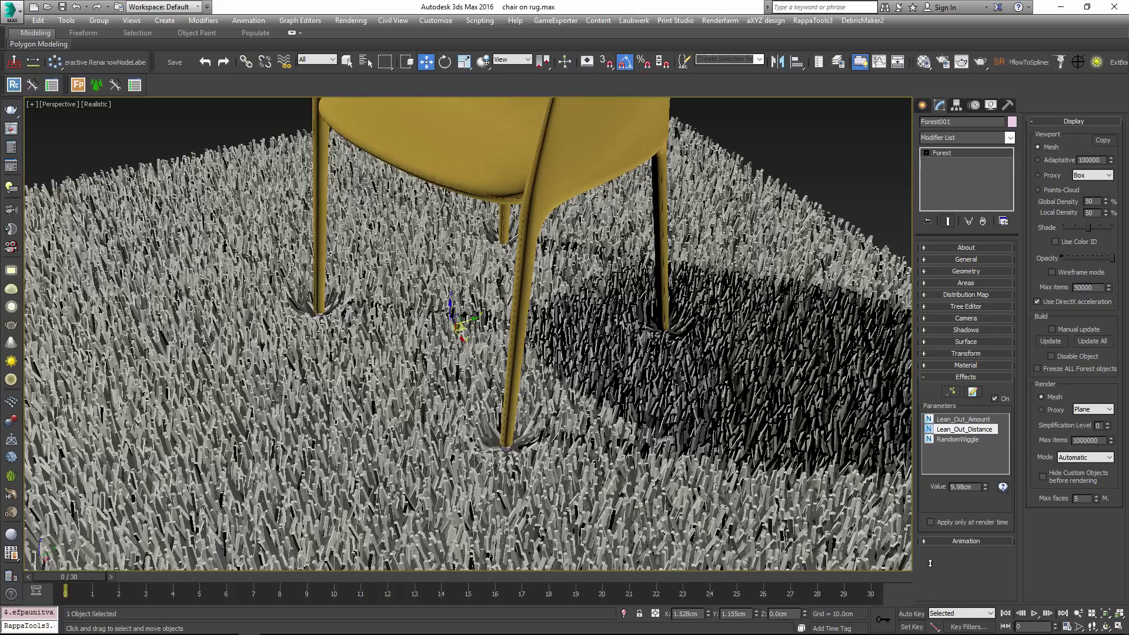
Step: Set Lean_Out_Amount to -1.492 so rug fibres lean further out around the chair legs
scroll(470, 335, down, 6)
click(504, 302)
scroll(713, 438, up, 3)
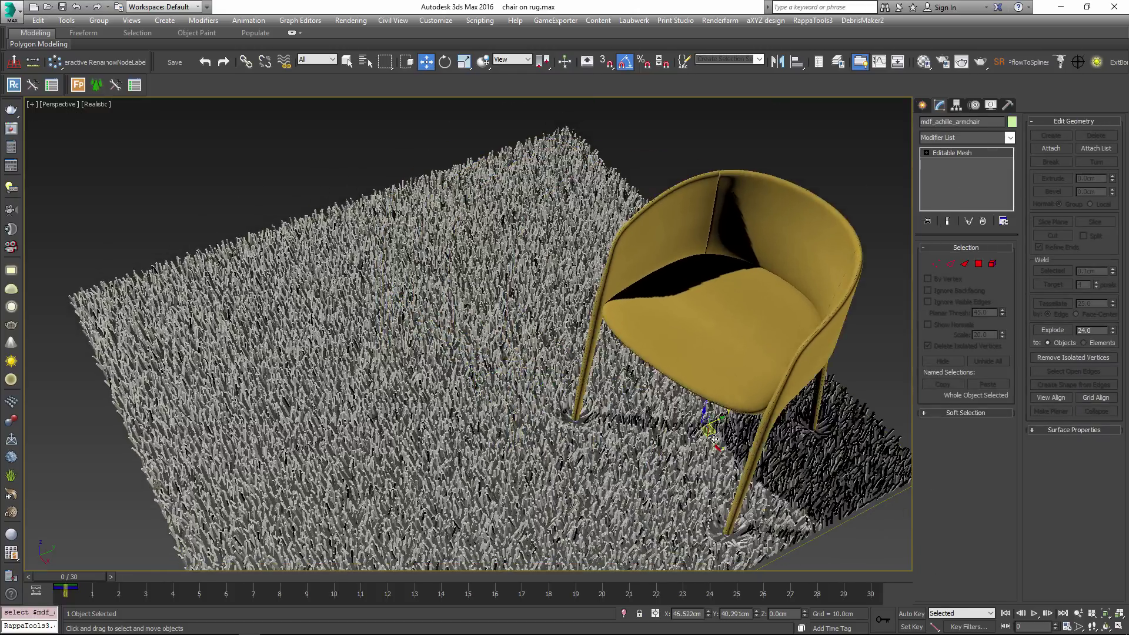
alt+middle_drag(713, 438, 529, 412)
scroll(530, 411, up, 5)
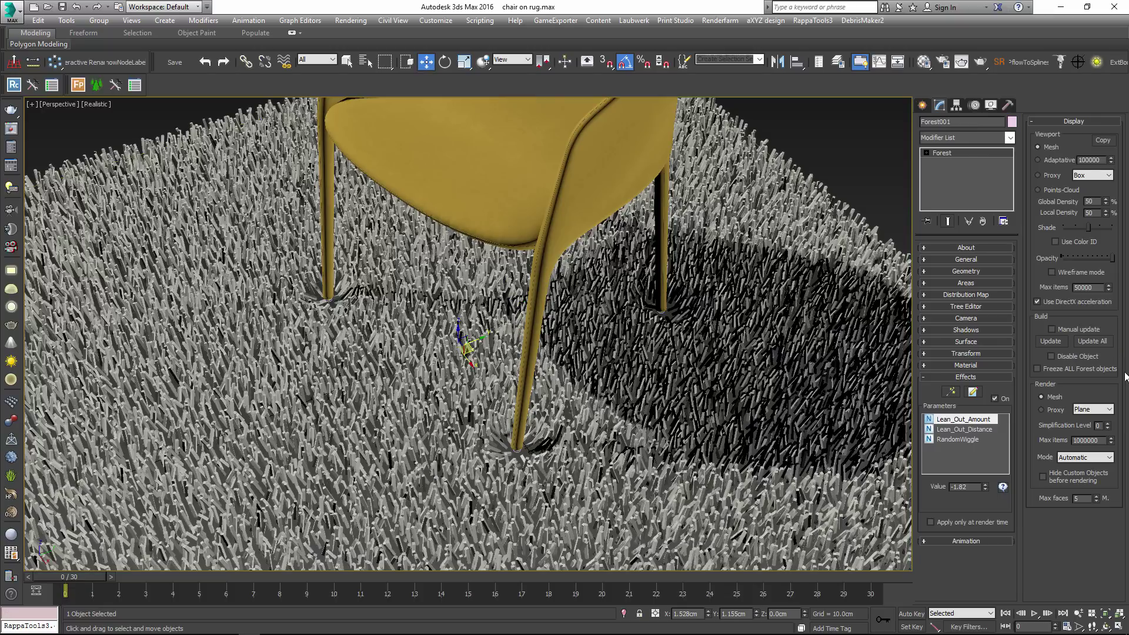
drag(985, 484, 988, 477)
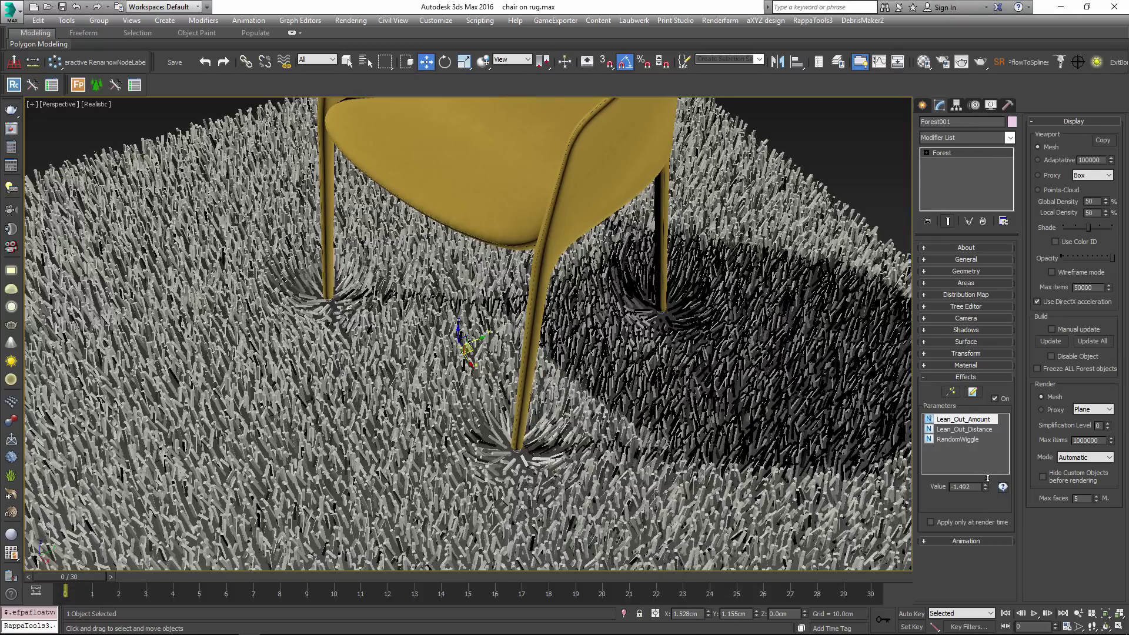
scroll(470, 335, down, 5)
Step: Rotate the armchair about its vertical Z axis on the rug
click(541, 194)
alt+middle_drag(541, 194, 564, 194)
key(t)
key(r)
scroll(409, 292, up, 3)
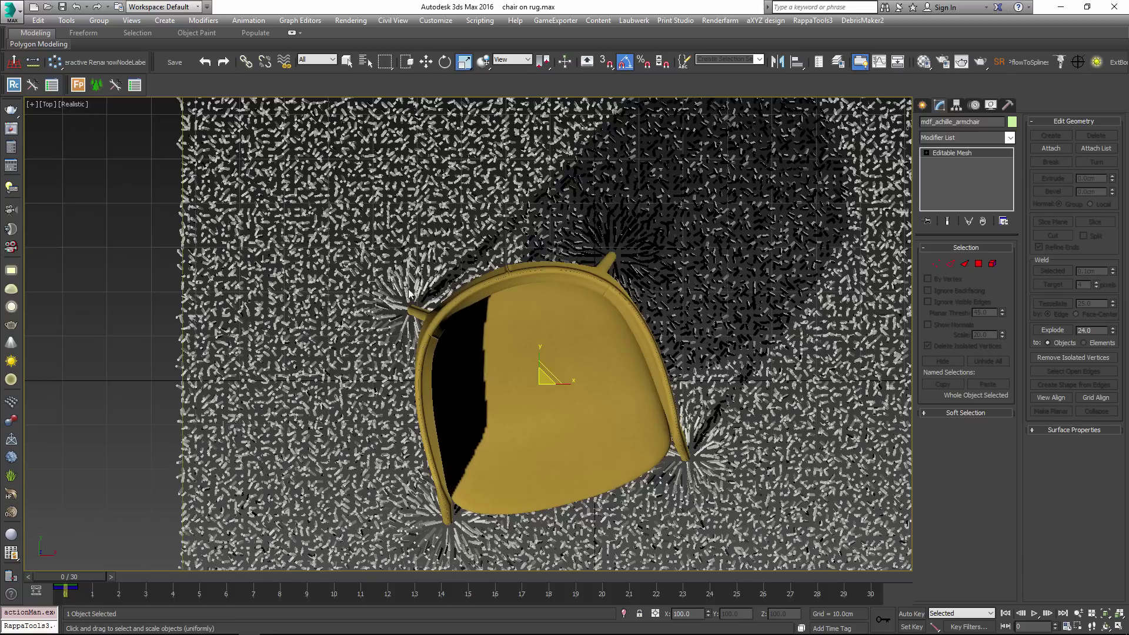
key(p)
scroll(504, 404, down, 3)
key(e)
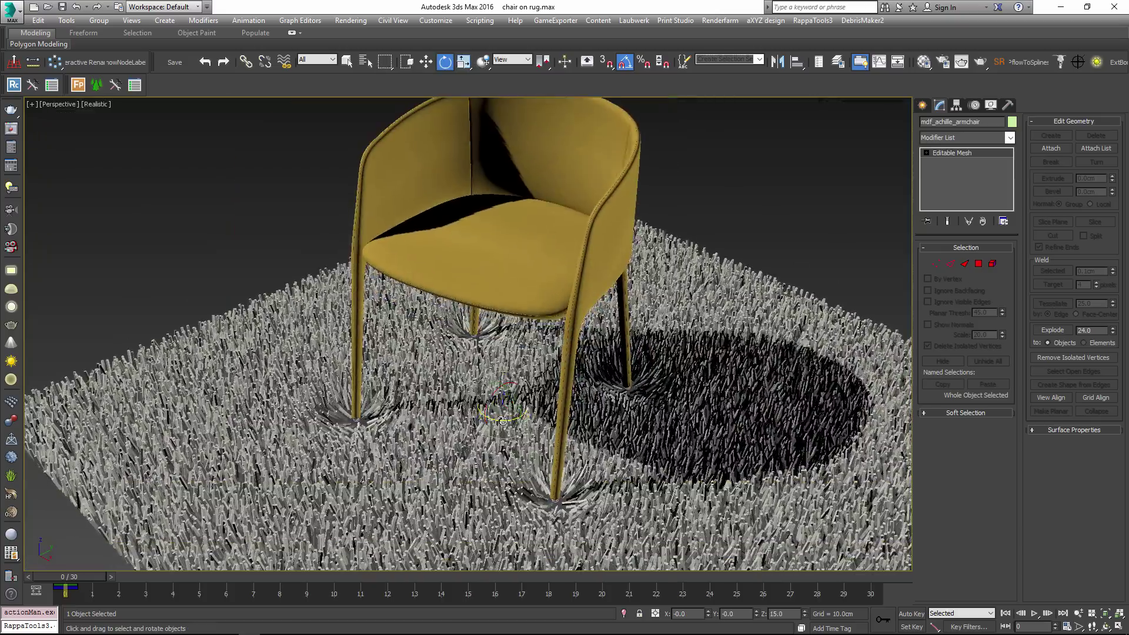
drag(503, 420, 664, 473)
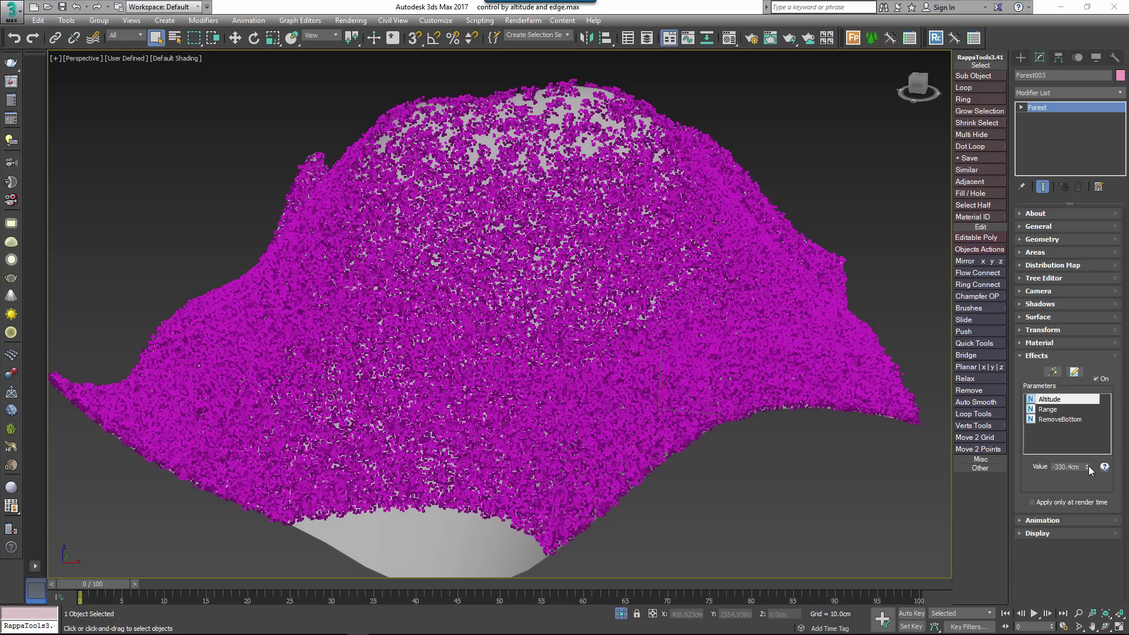
Step: Adjust Altitude and Range so the magenta tint spreads downhill, then recedes up the slope
drag(1088, 467, 1086, 441)
click(1047, 409)
drag(760, 3, 675, 629)
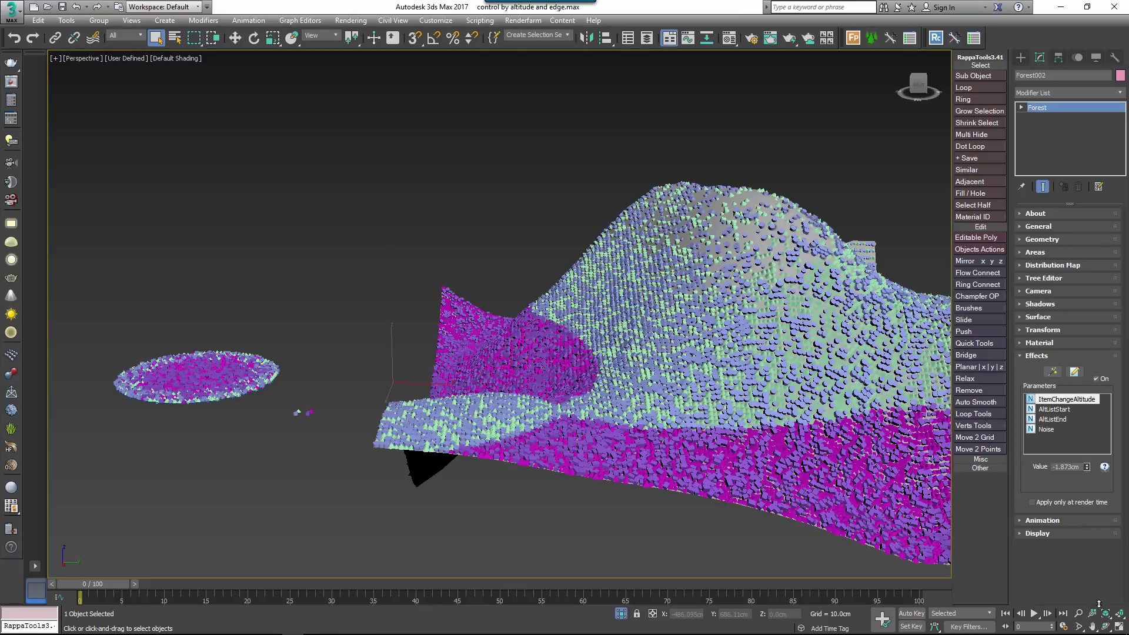
drag(1086, 466, 1086, 449)
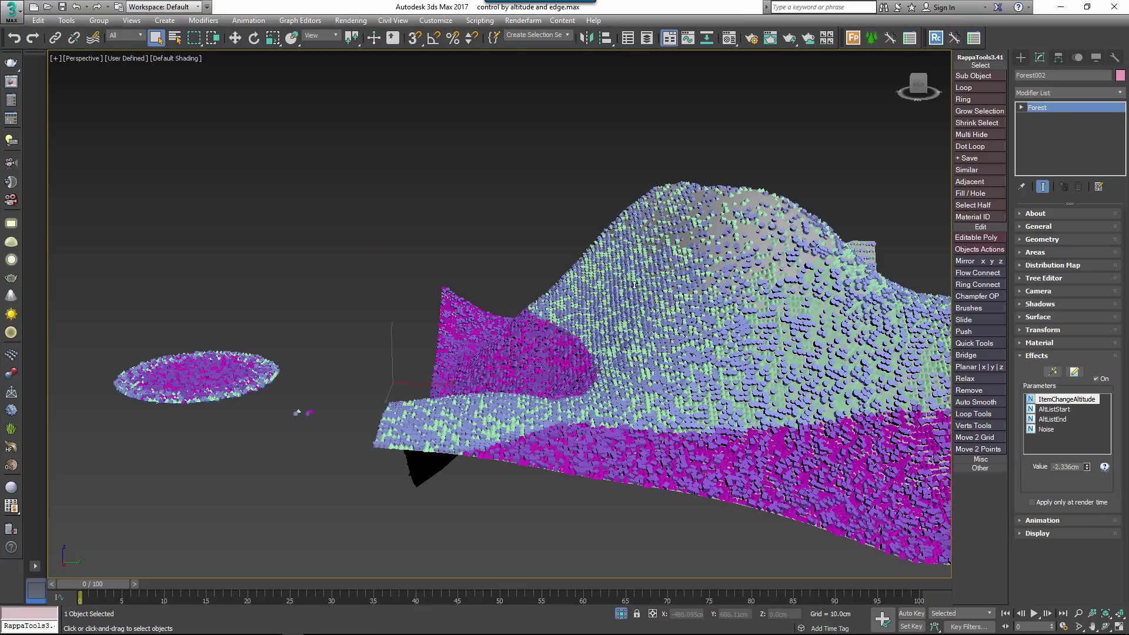
Step: Frame the disk-shaped forest and test its DistanceToEdge value
click(200, 398)
key(z)
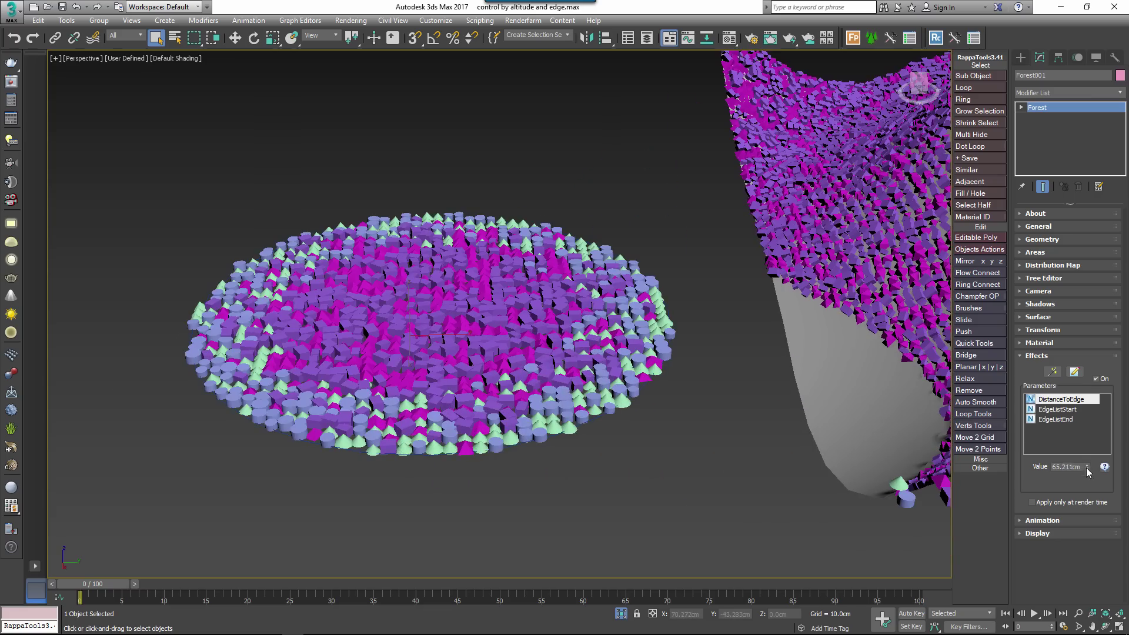
drag(1087, 466, 1087, 466)
Step: Set Noise to 65cm on hillside Forest002 to blend the colour band
click(906, 352)
key(z)
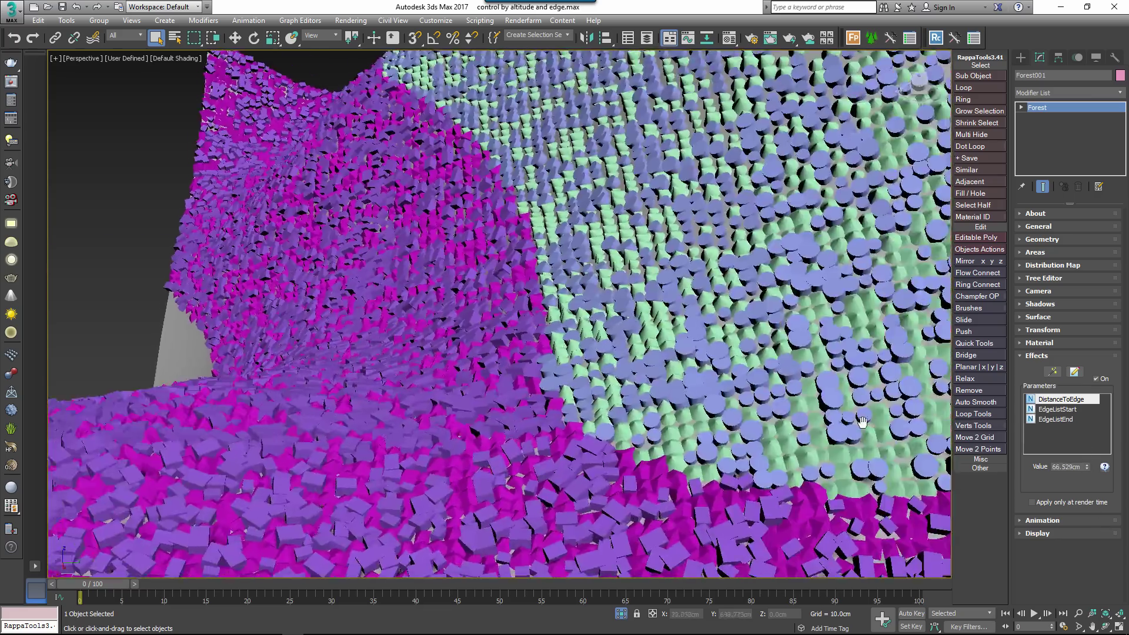
click(1046, 430)
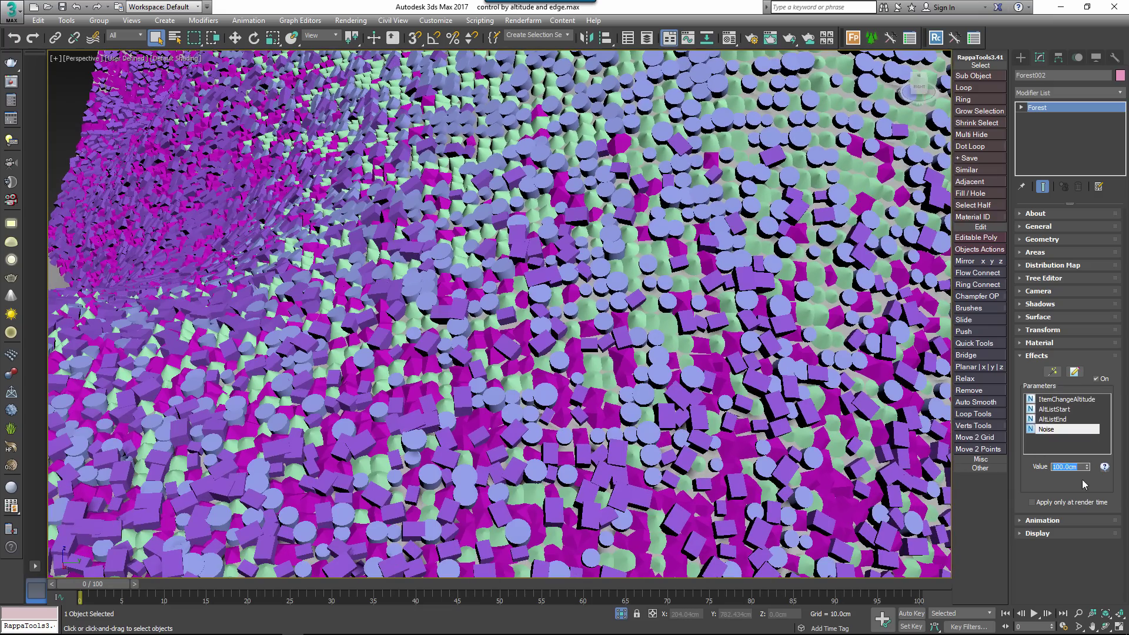
drag(1086, 466, 1085, 496)
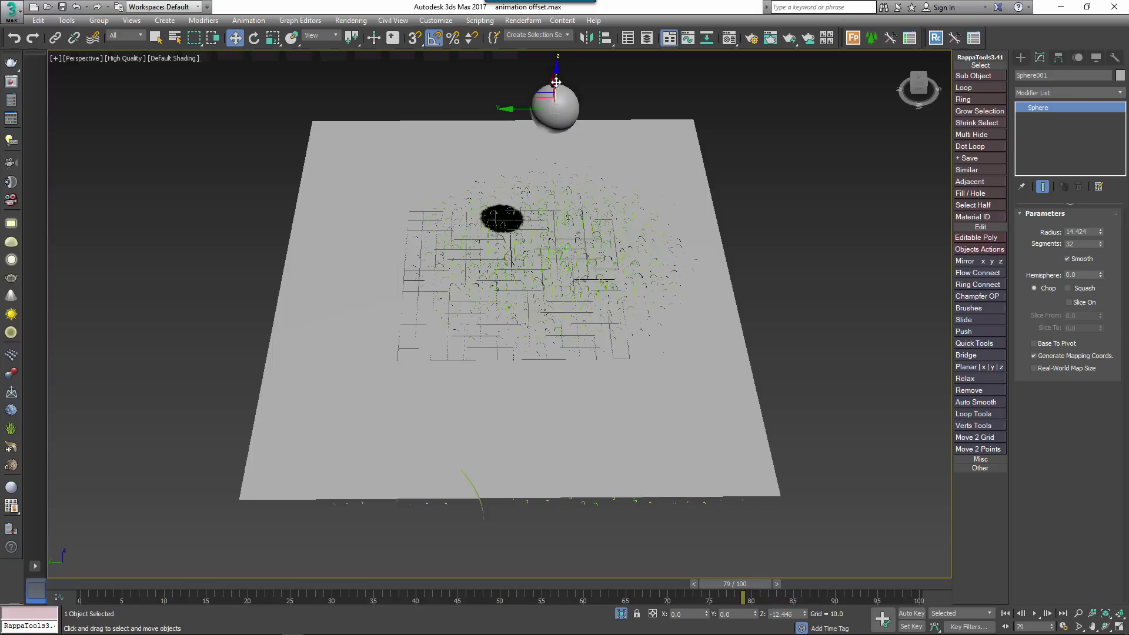
Step: Move Sphere001 to the plane's centre and drag Line002 along Y across the grid
drag(541, 102, 453, 212)
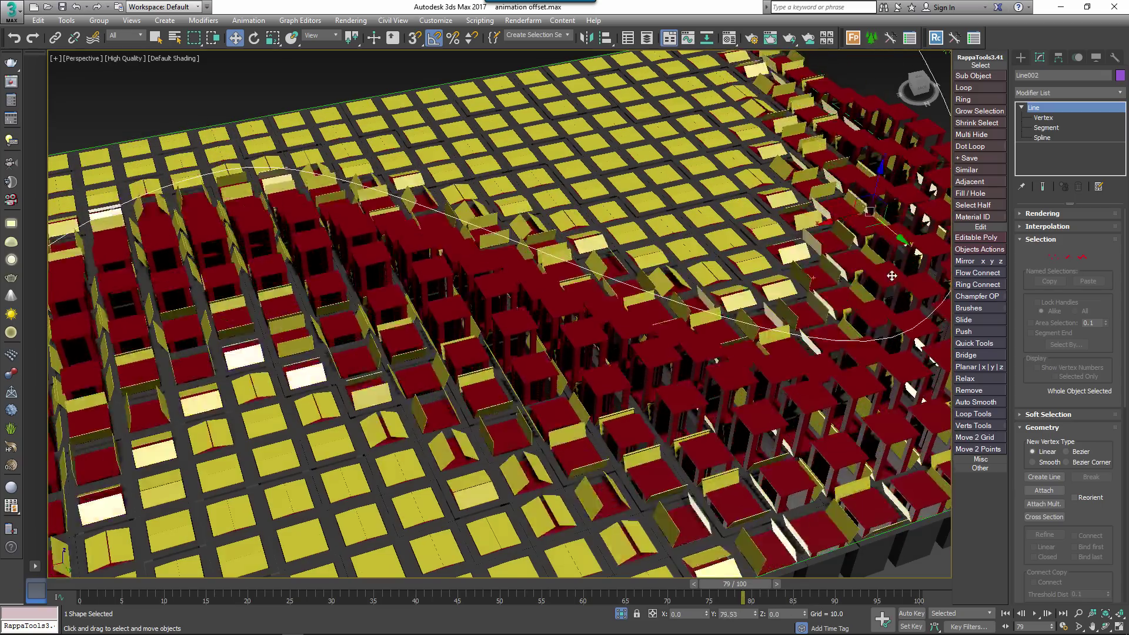
drag(892, 275, 623, 159)
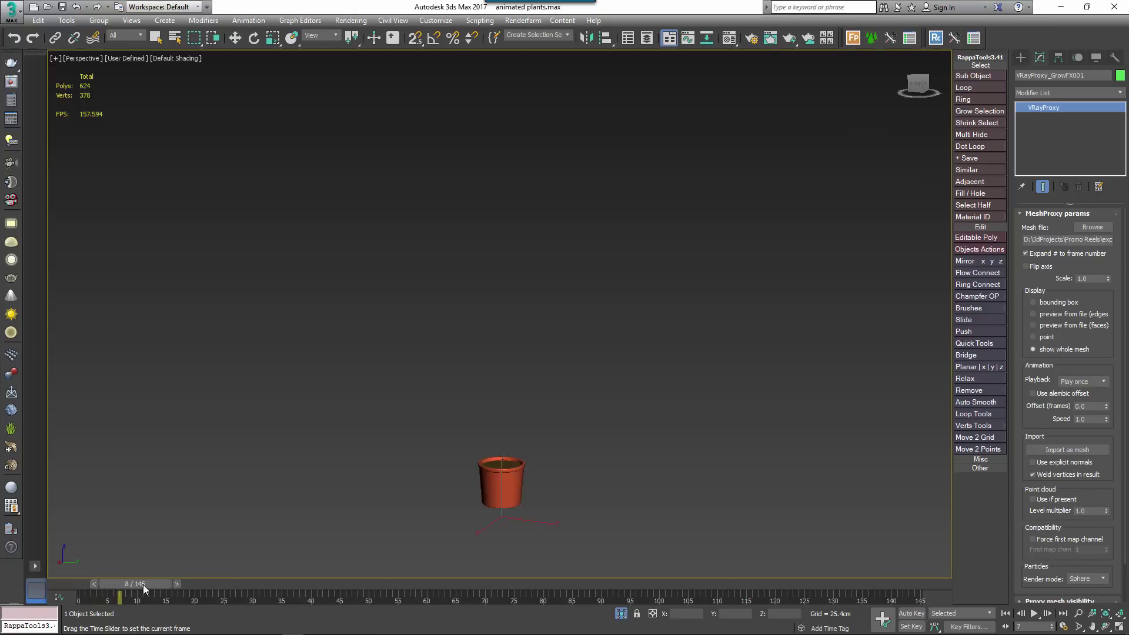
Step: Set Forest001's AnimationOffset to 50 and play back the staggered tree growth
drag(144, 588, 334, 587)
key(w)
click(597, 493)
click(1082, 425)
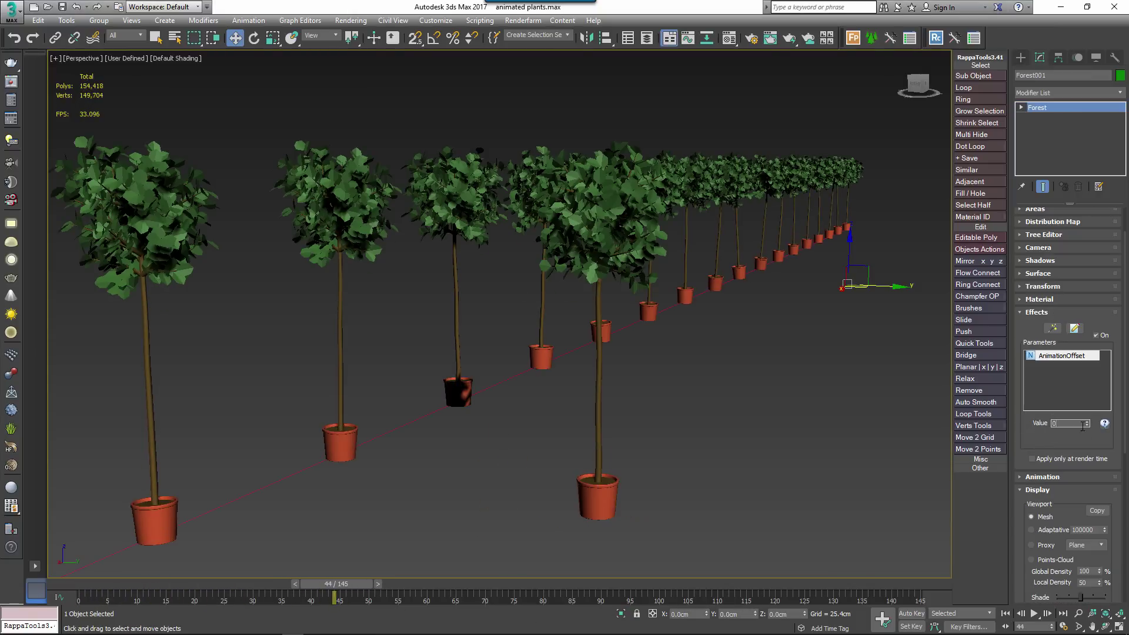
text(50)
key(Return)
drag(87, 581, 618, 598)
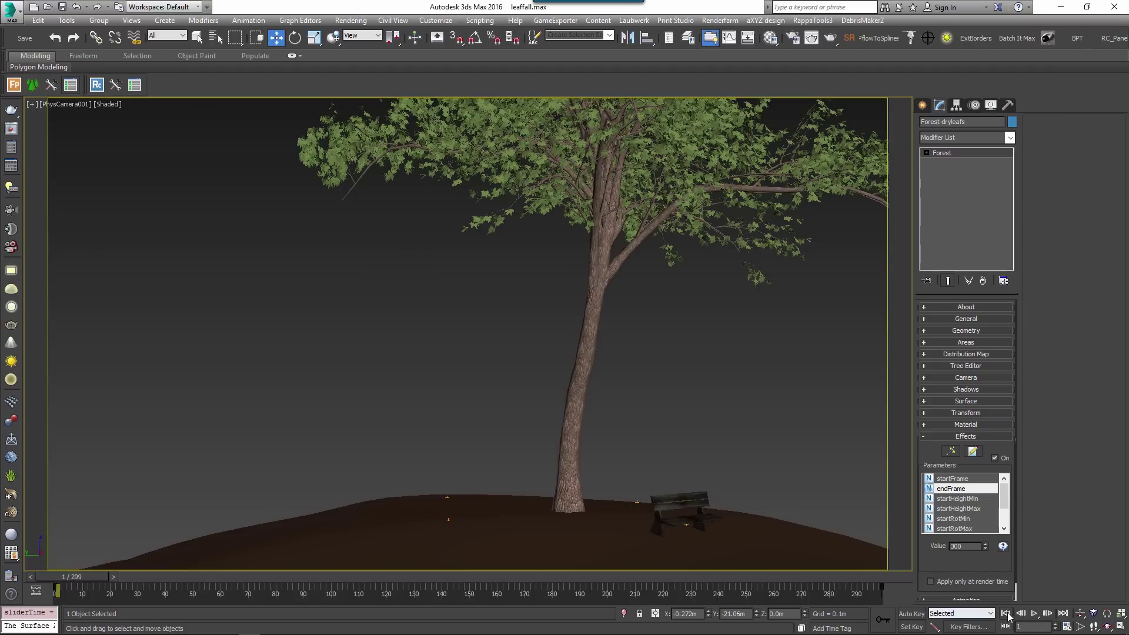
click(1036, 613)
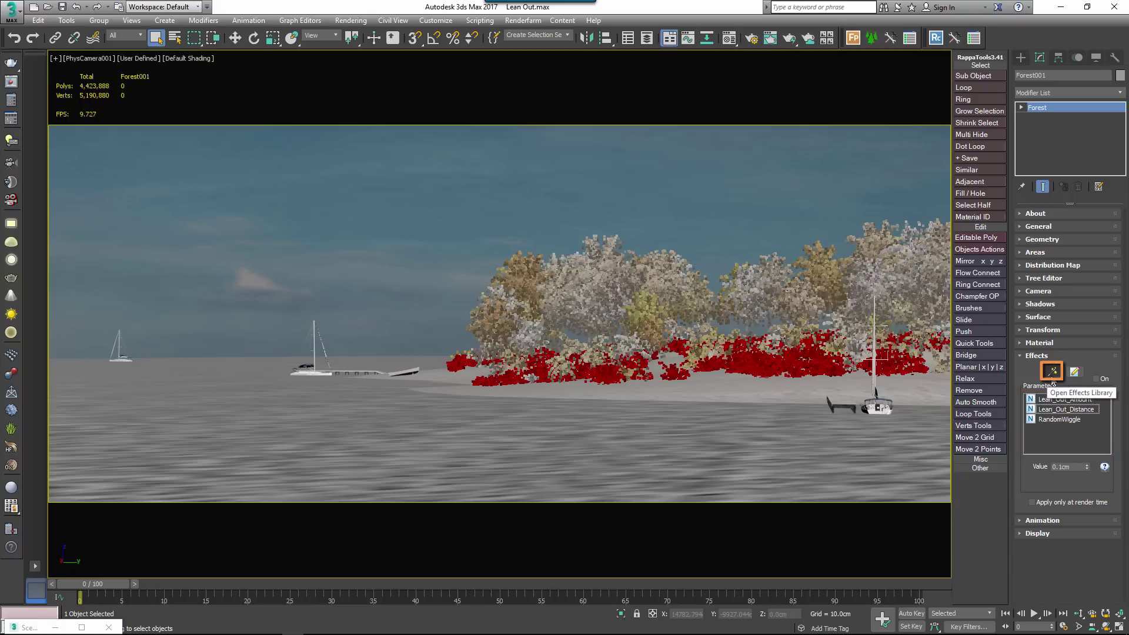
Step: Toggle the Effects Editor open and closed, then open the Effects Library at Cars along spline
click(1074, 375)
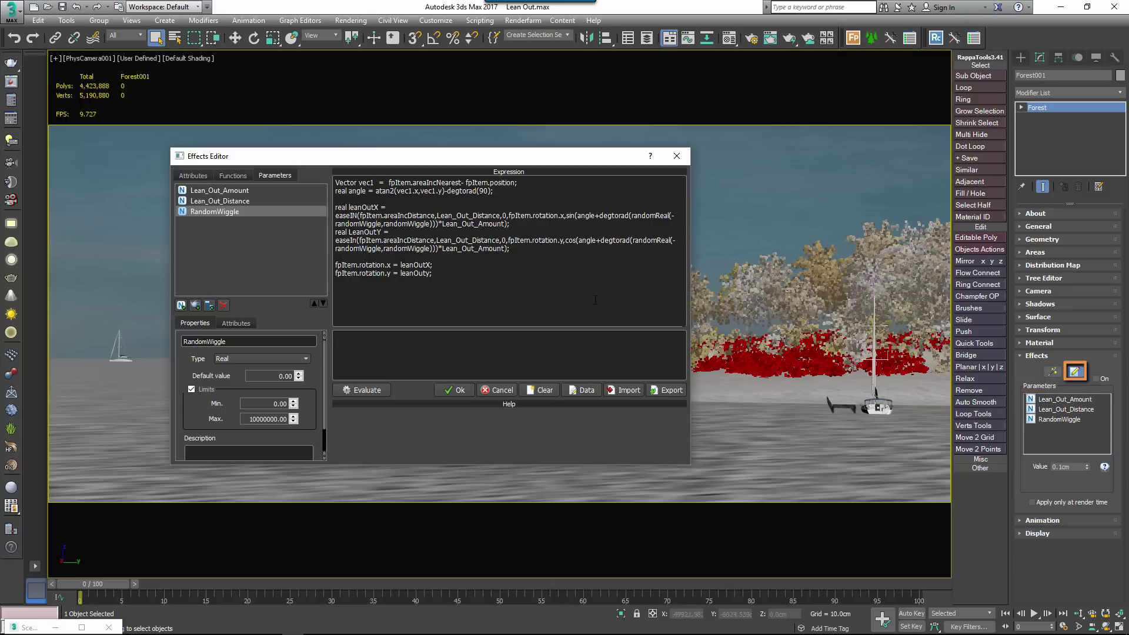
click(677, 154)
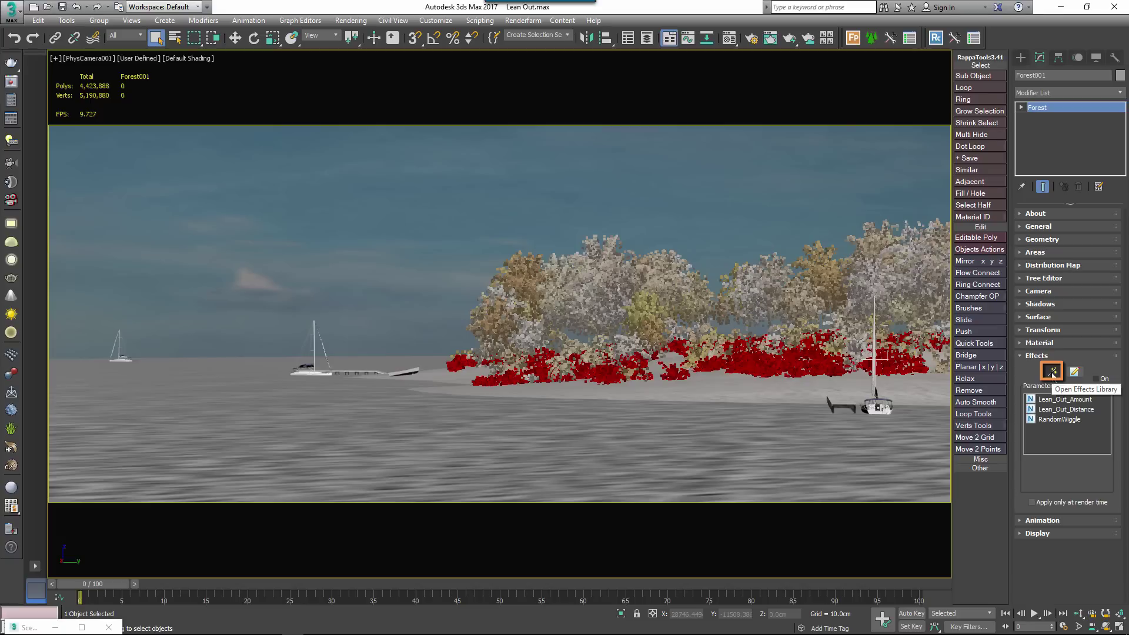
click(1052, 372)
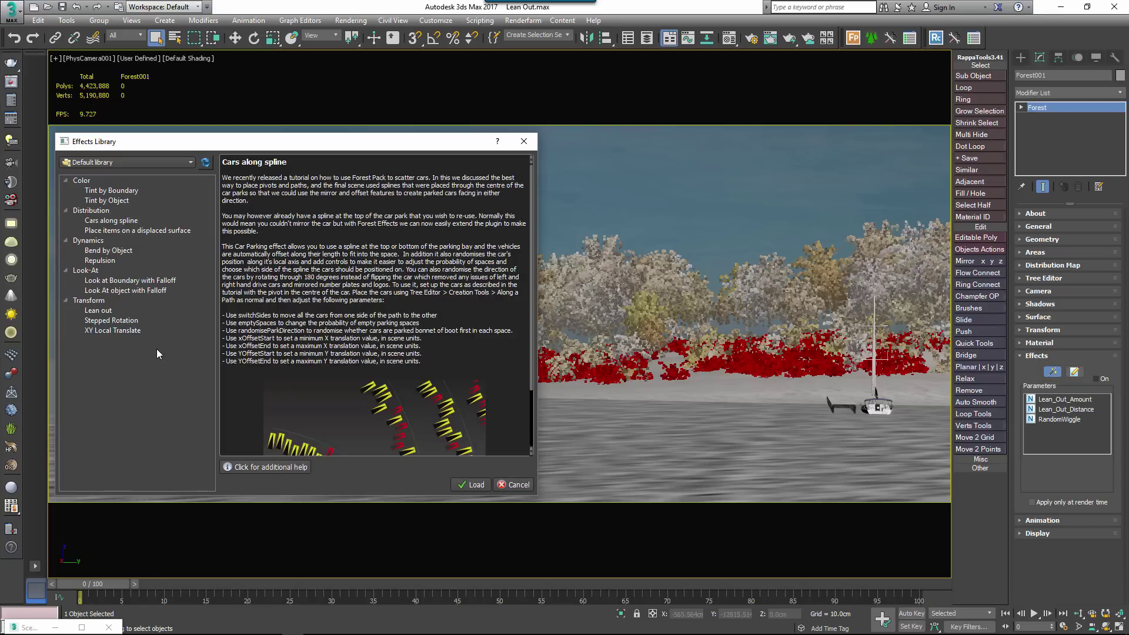
Step: View the Stepped Rotation description, then switch the library dropdown from Default to User's path
click(132, 331)
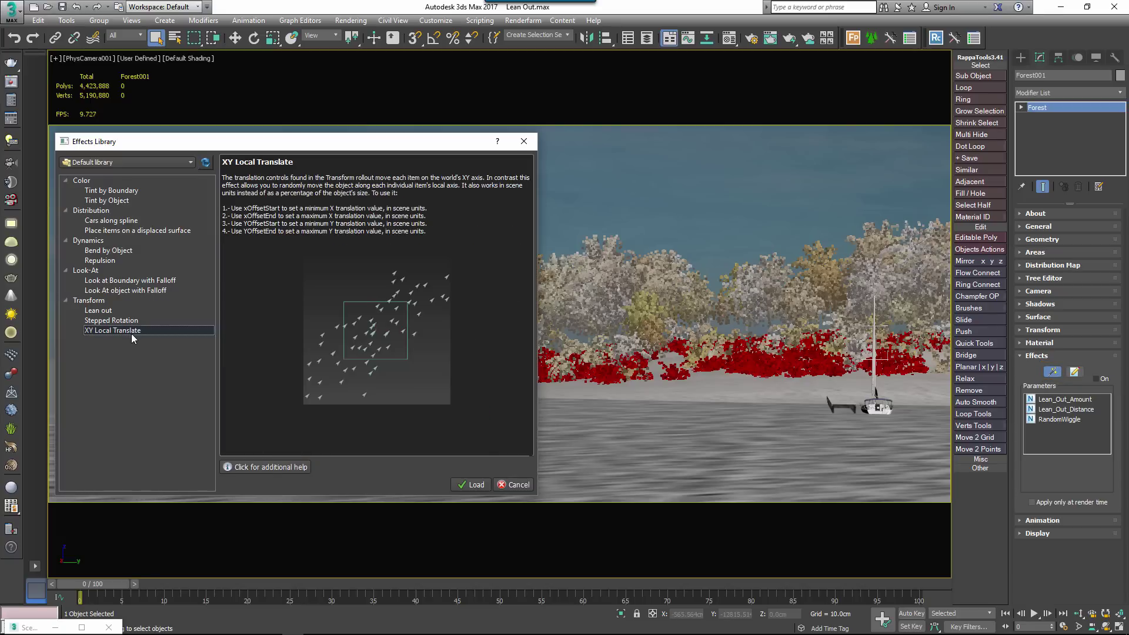
click(123, 320)
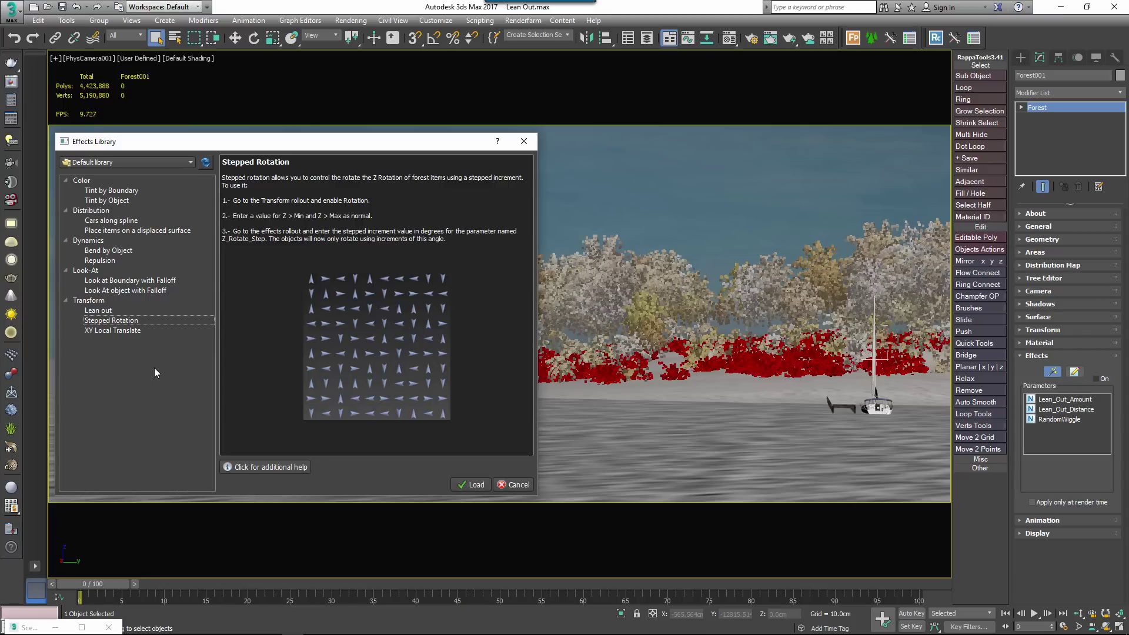
click(151, 162)
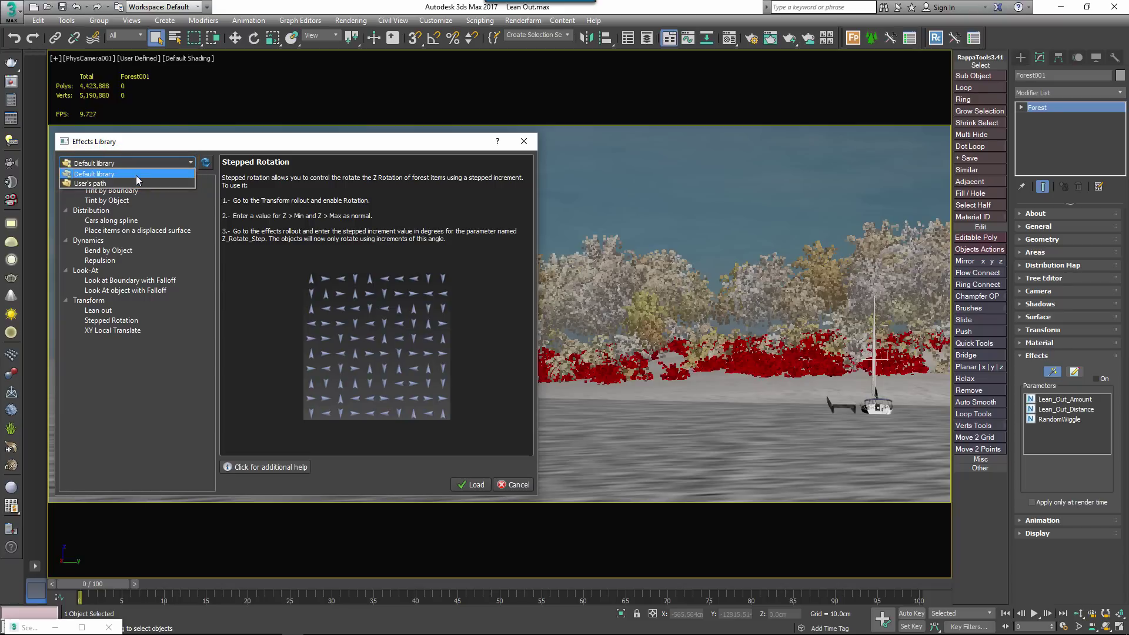
click(136, 174)
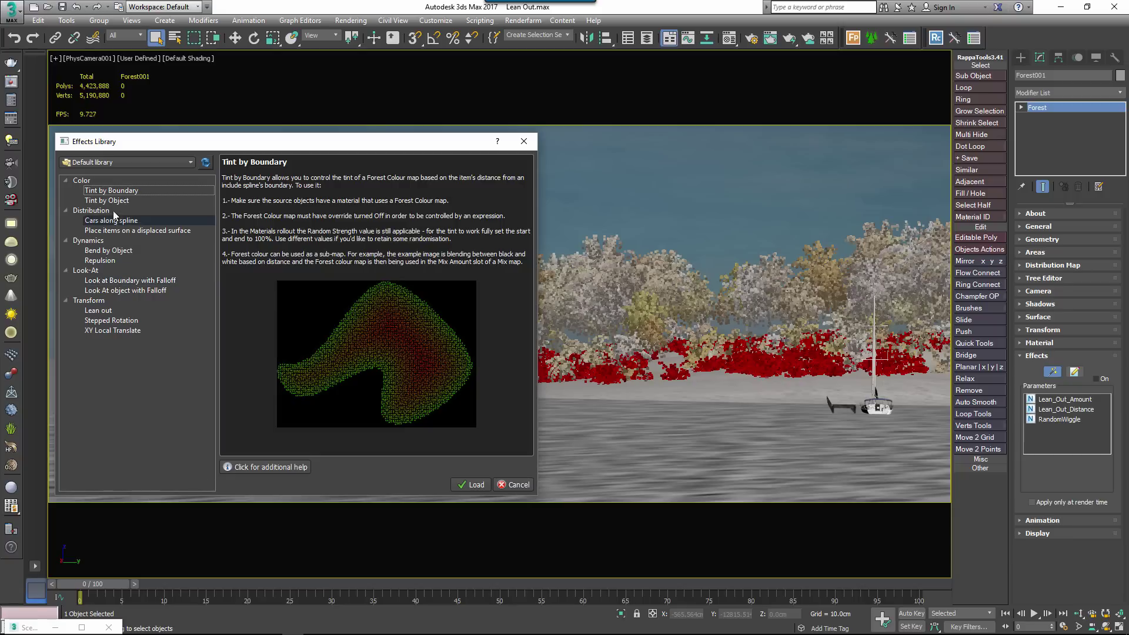
click(118, 163)
click(111, 183)
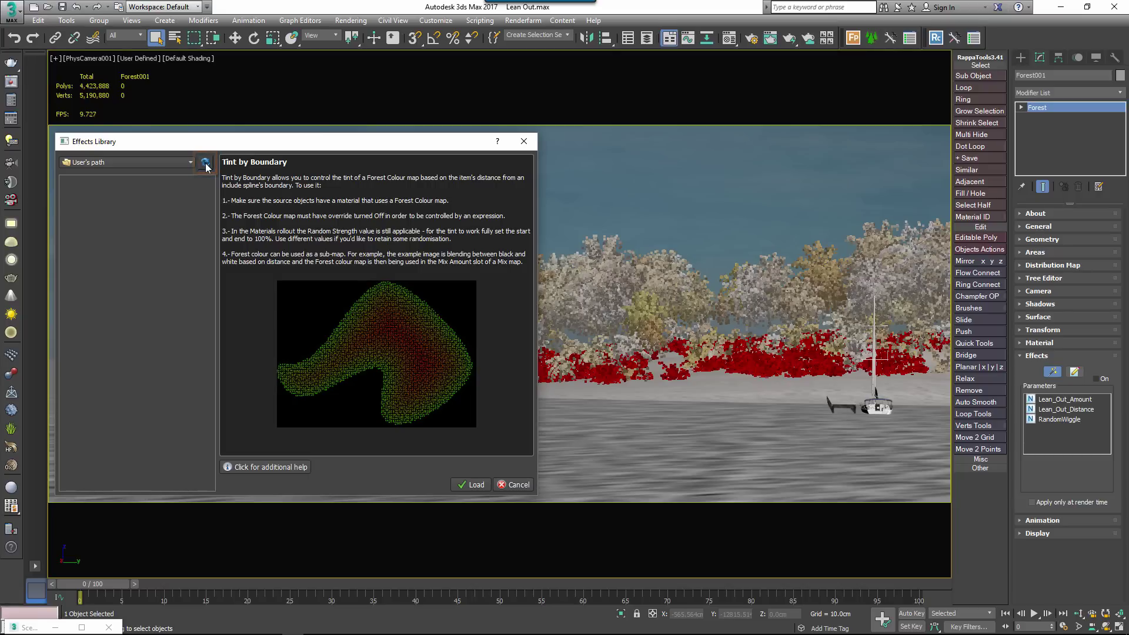
Step: Switch to Default library and browse Bend by Object, Repulsion and Cars along spline descriptions
click(167, 161)
click(154, 169)
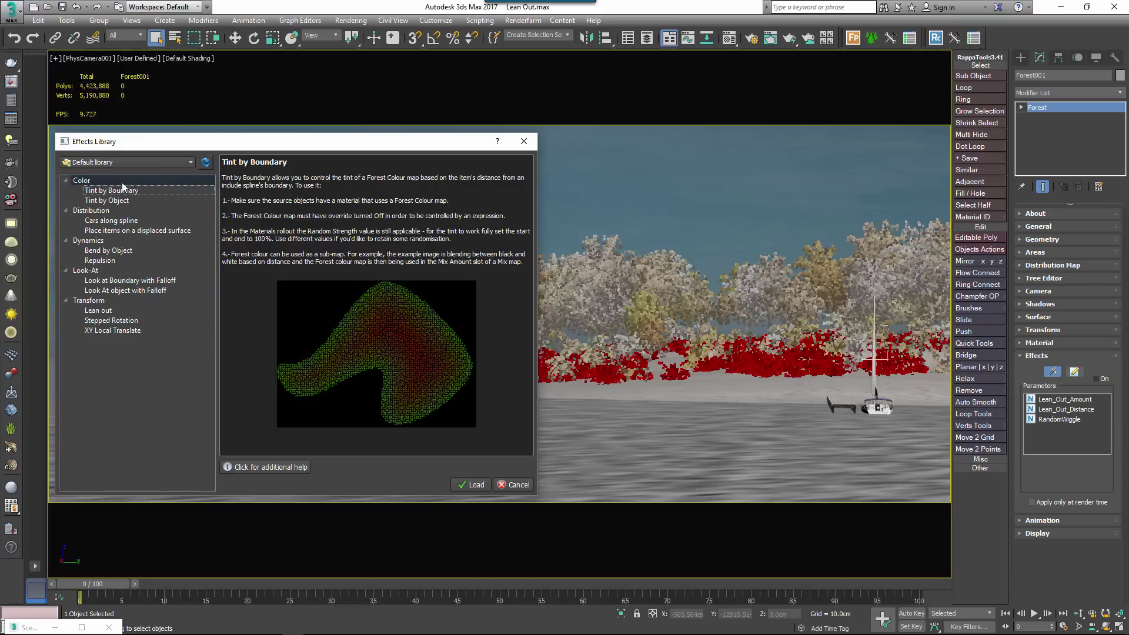
click(122, 182)
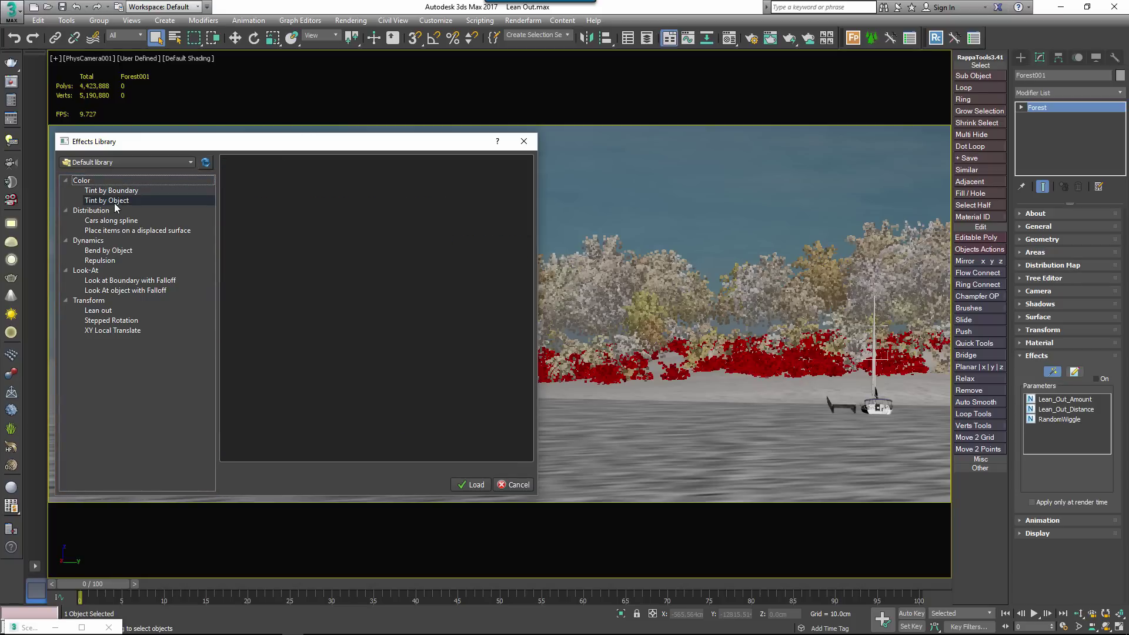
click(113, 211)
click(129, 252)
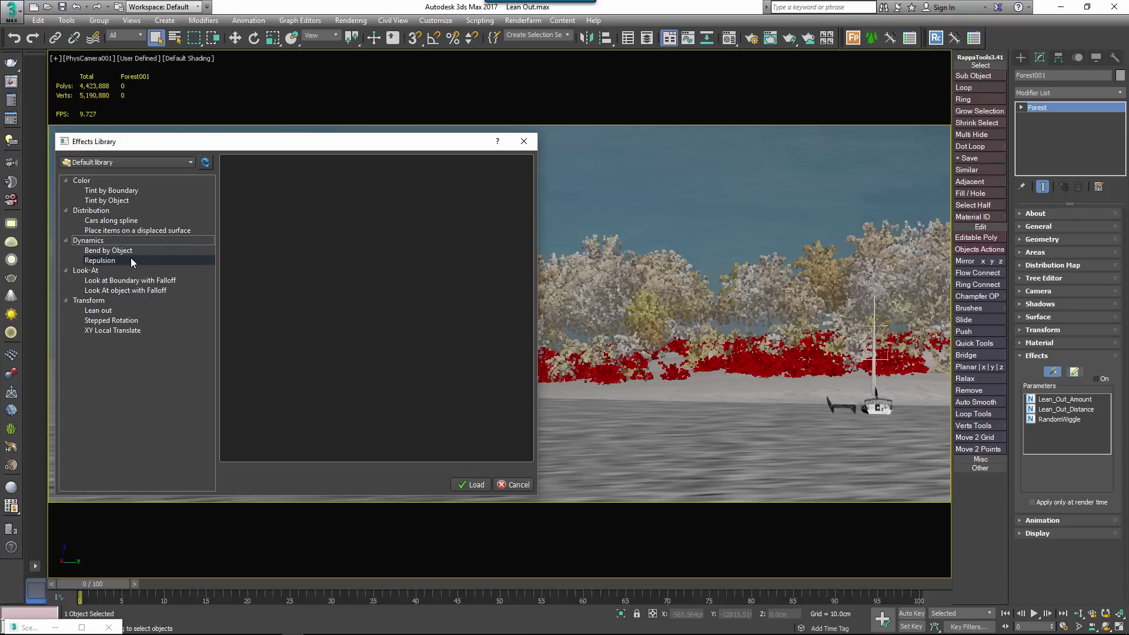
click(126, 259)
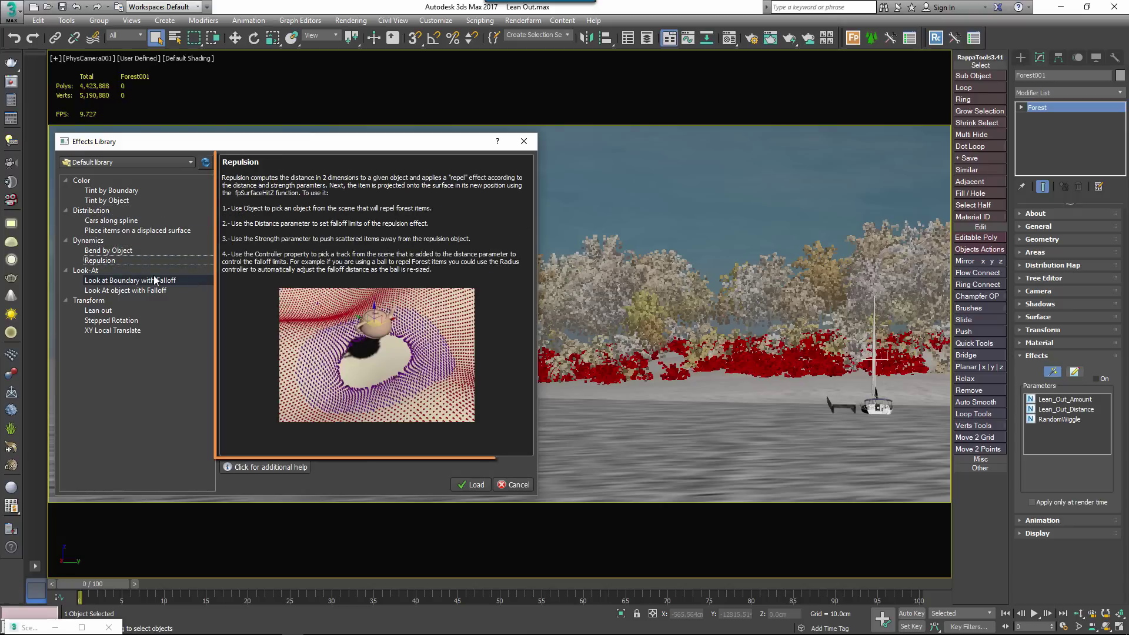
click(132, 223)
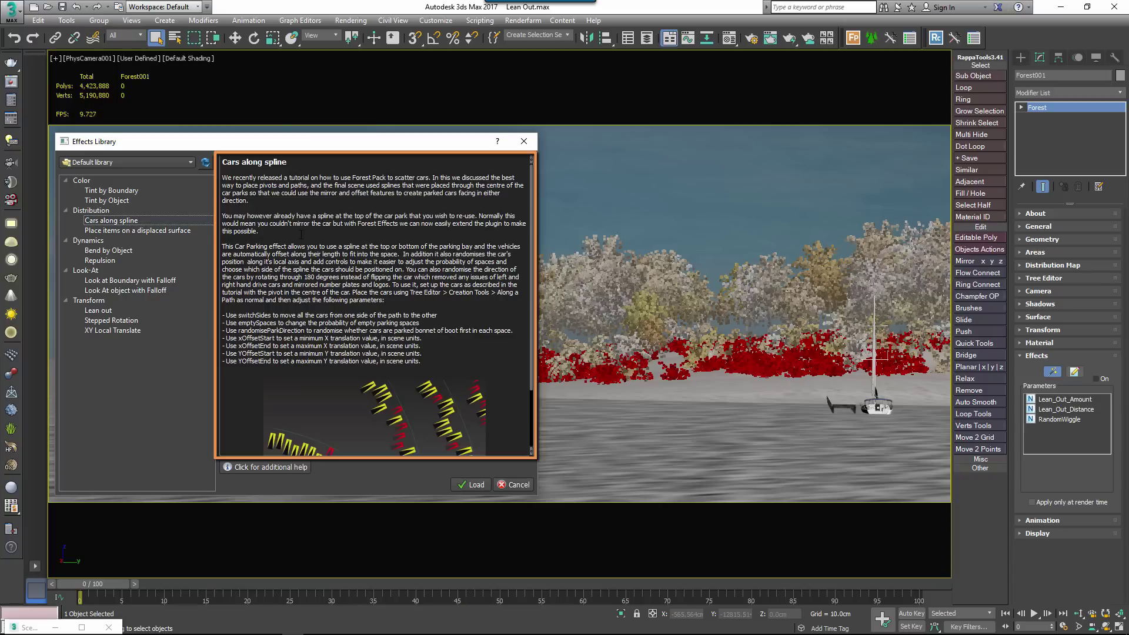
scroll(301, 227, down, 3)
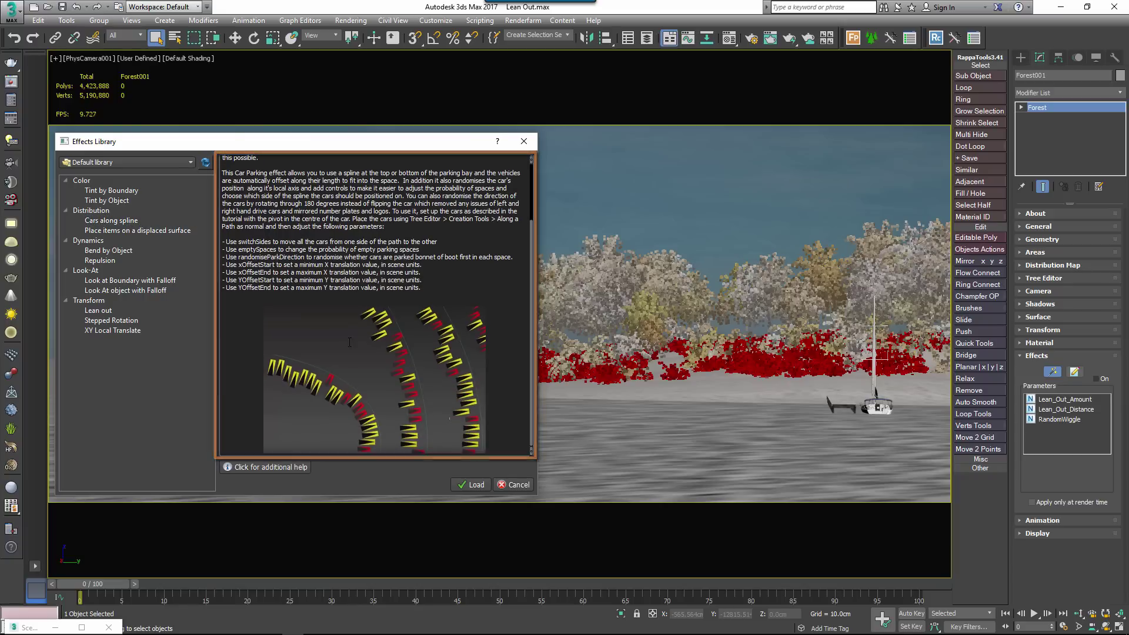
scroll(357, 421, up, 3)
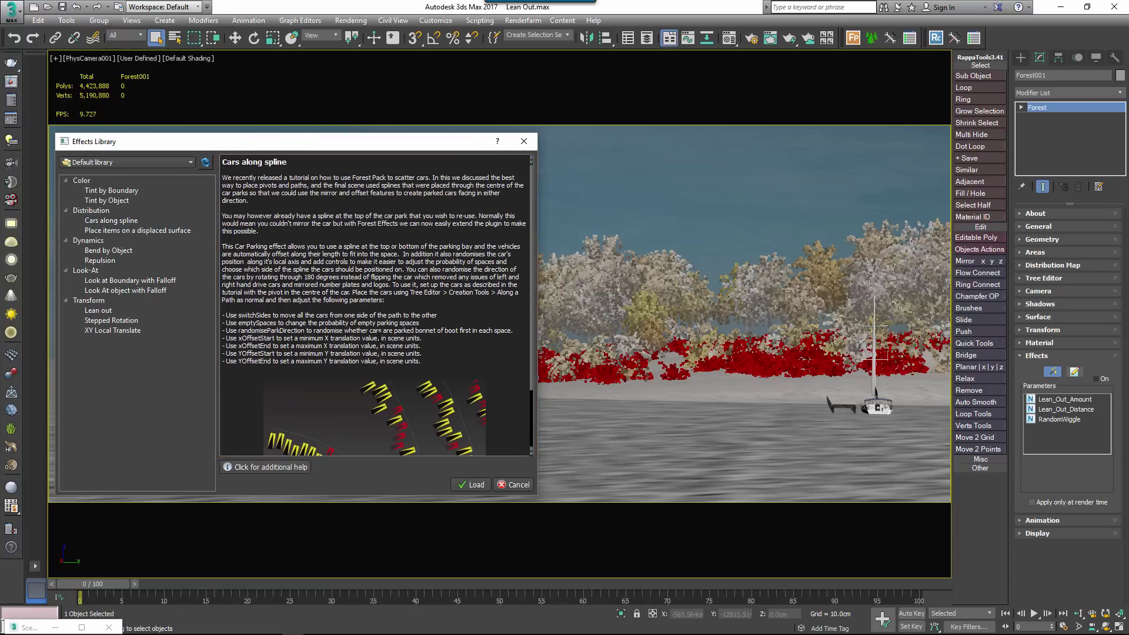
click(265, 468)
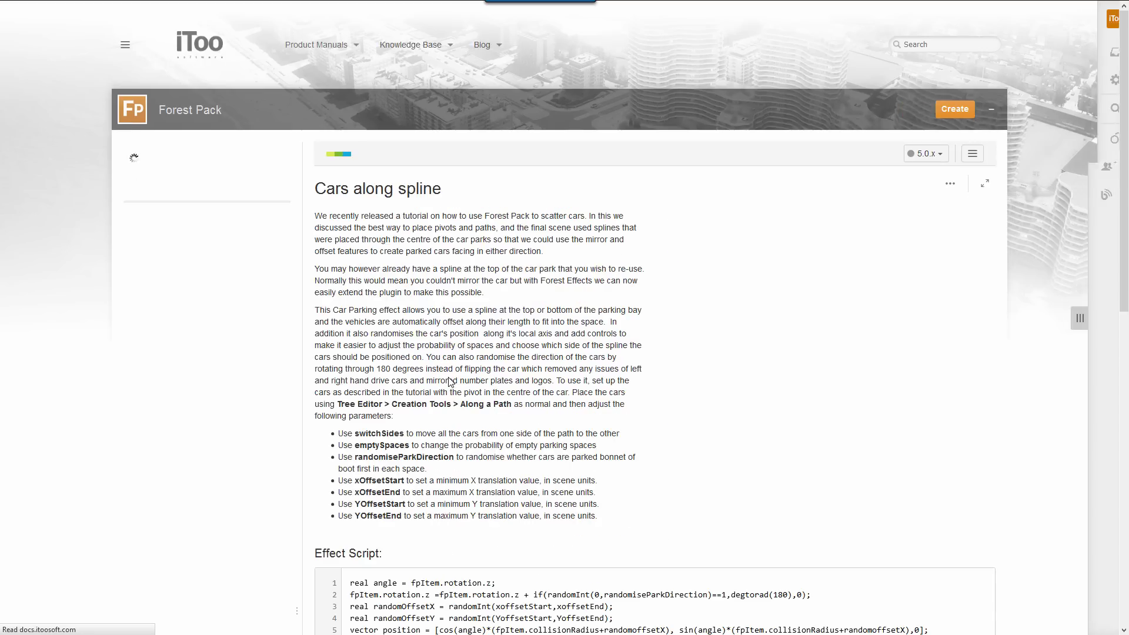
click(734, 339)
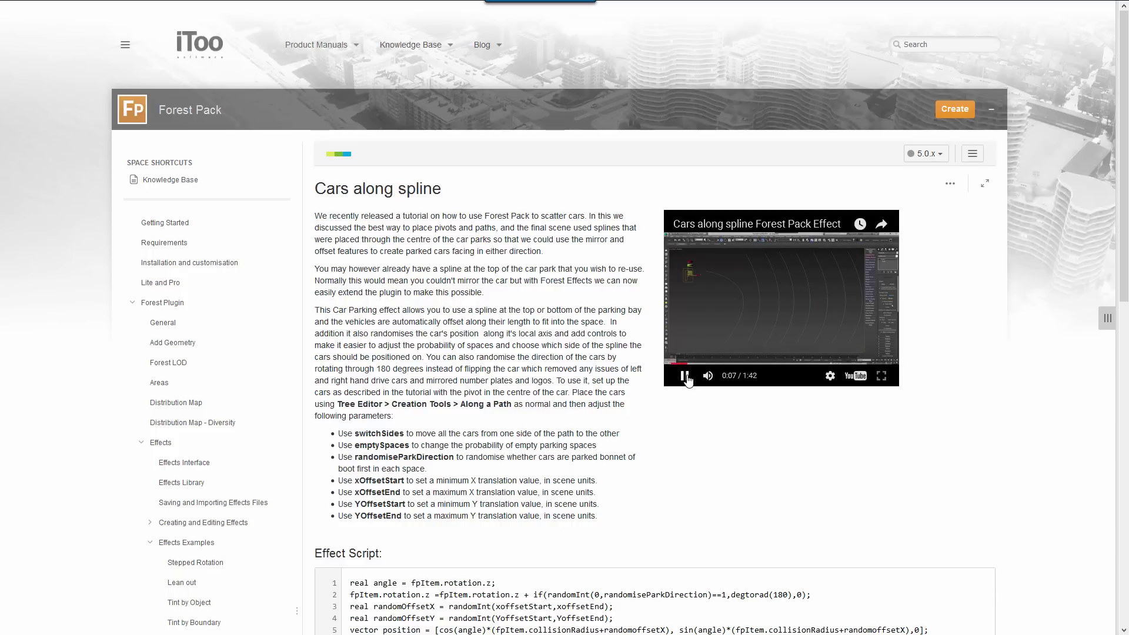
click(735, 313)
key(alt+Tab)
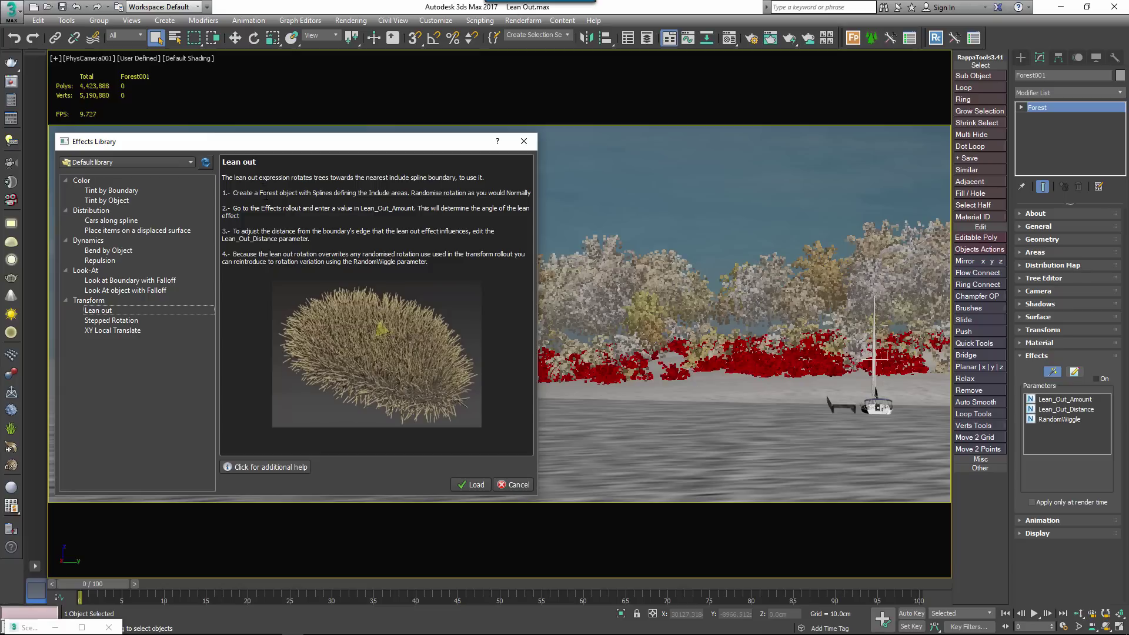
Step: Load the Lean out effect from the Transform category onto the forest
click(475, 485)
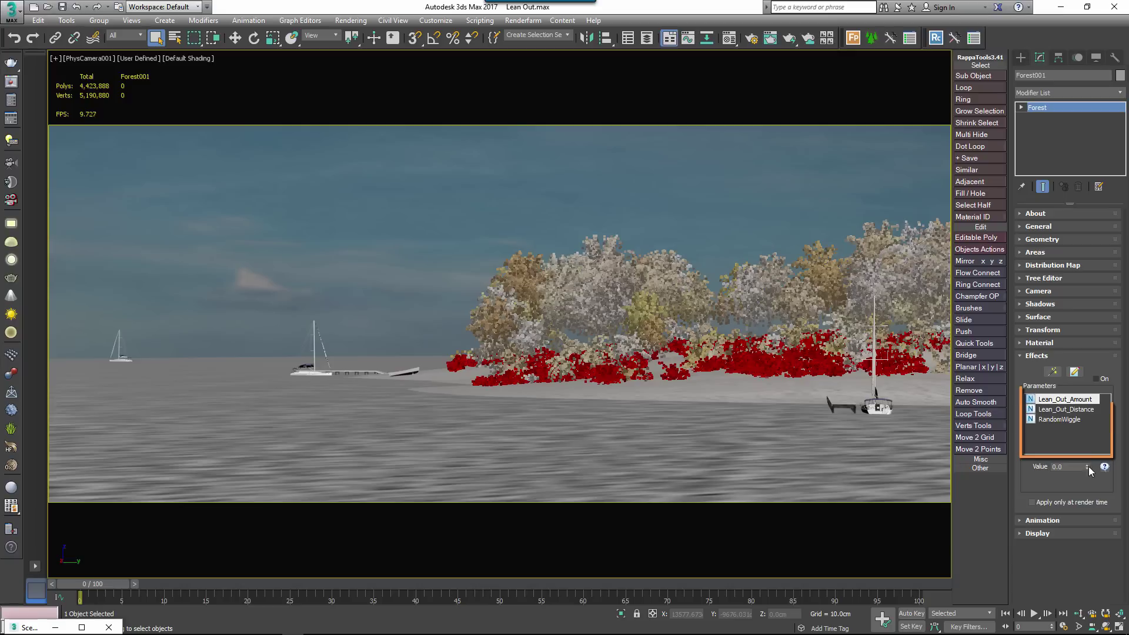
Step: Set Lean_Out_Amount to 1.6 in the Effects rollout
click(1052, 401)
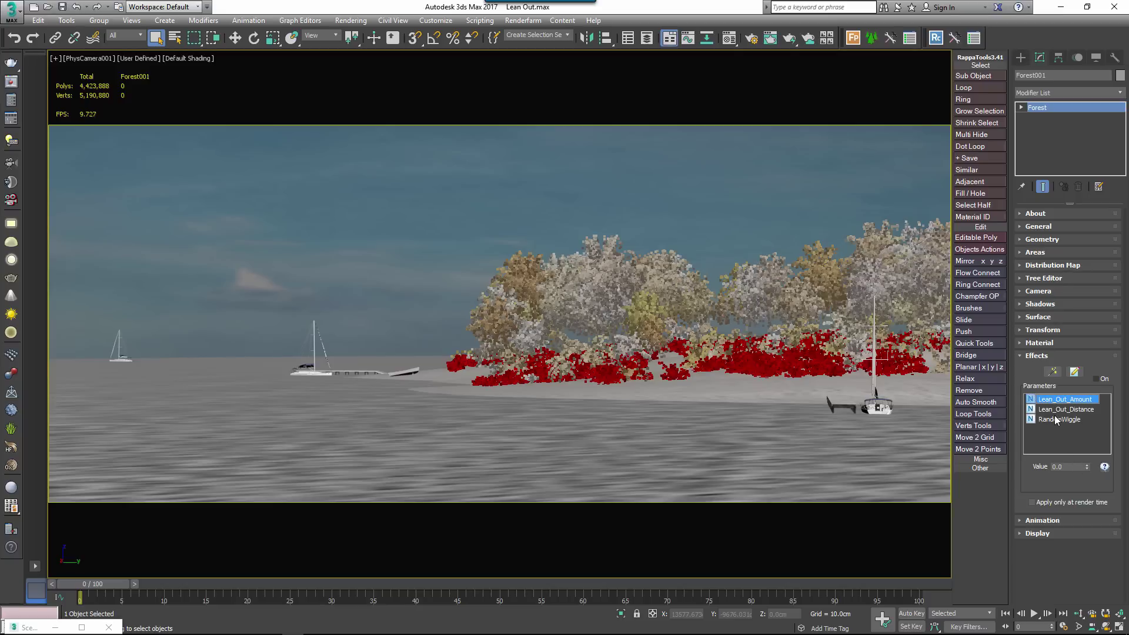
click(1057, 421)
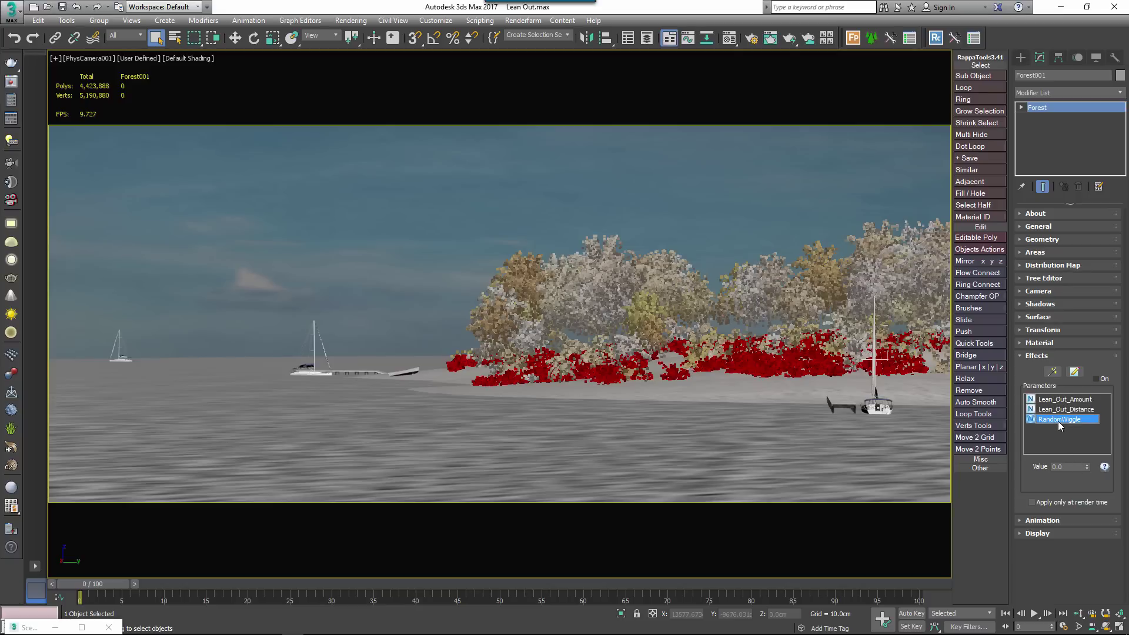
click(1086, 402)
click(1087, 468)
drag(1087, 469, 1087, 517)
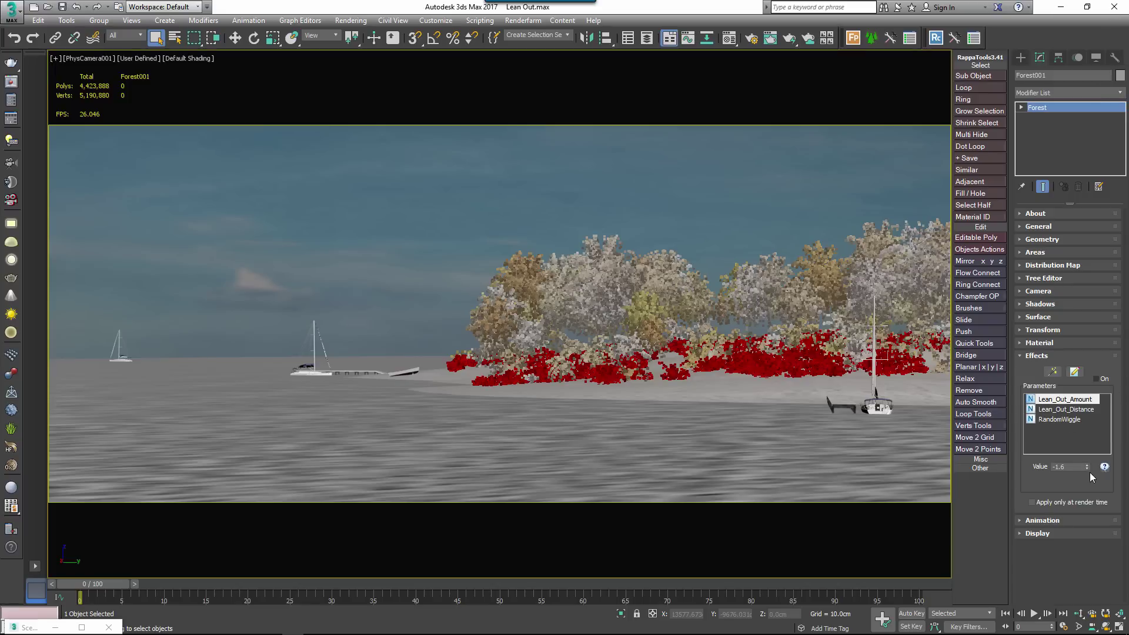
text(1.6)
key(Return)
Step: Set Lean_Out_Distance to 894 cm, increase it further, and switch the effects On
click(1081, 410)
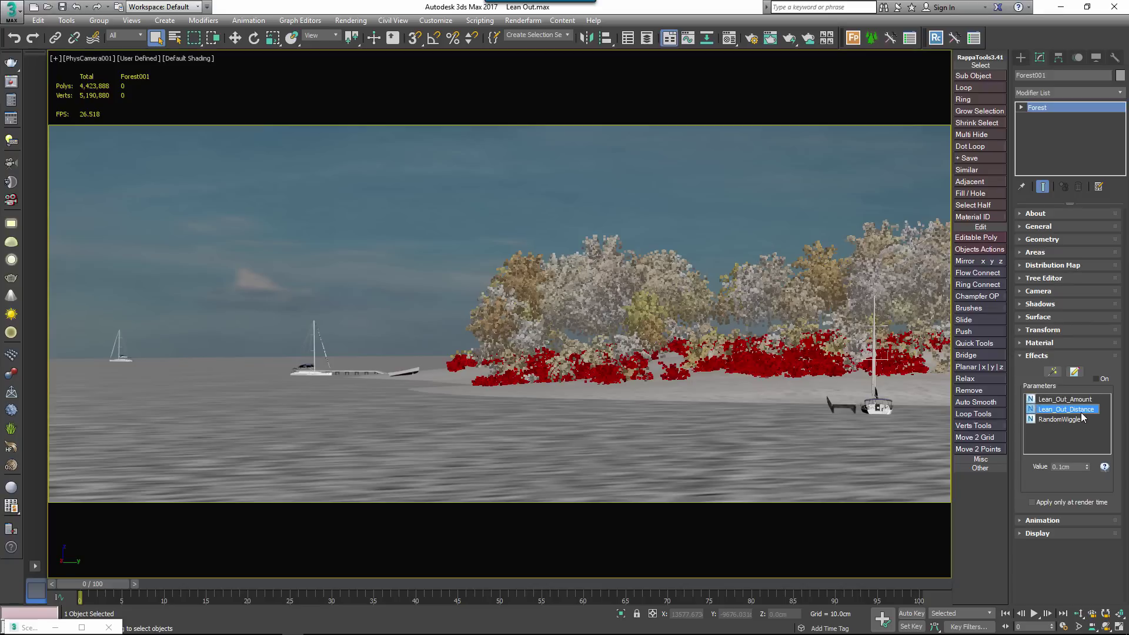
double_click(1075, 467)
text(894)
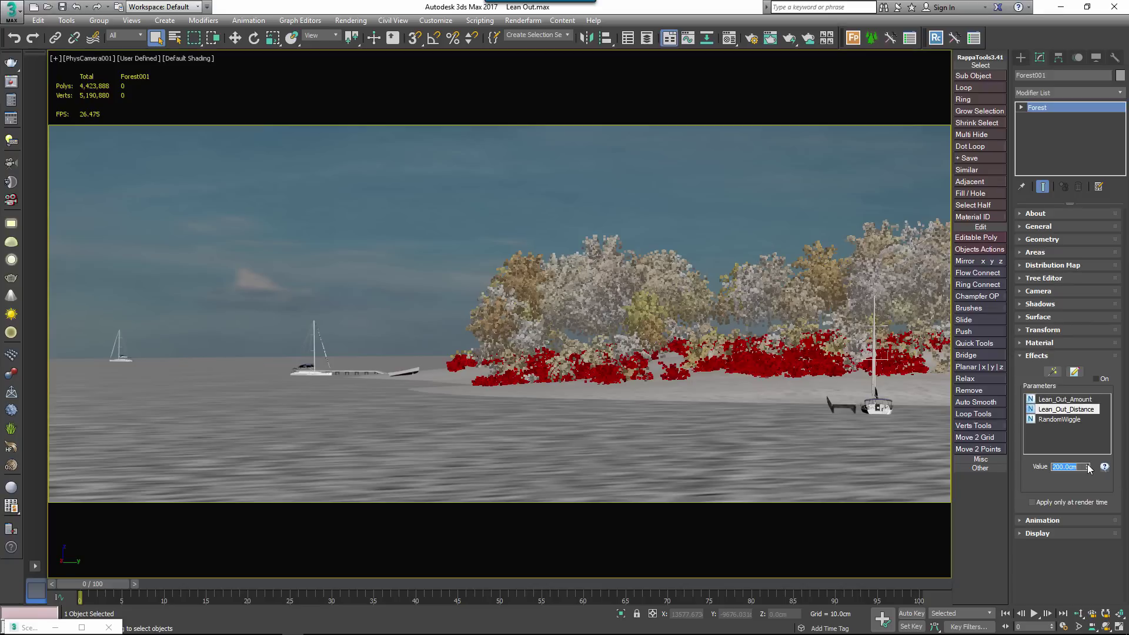
key(Return)
drag(1086, 467, 1106, 516)
click(1095, 379)
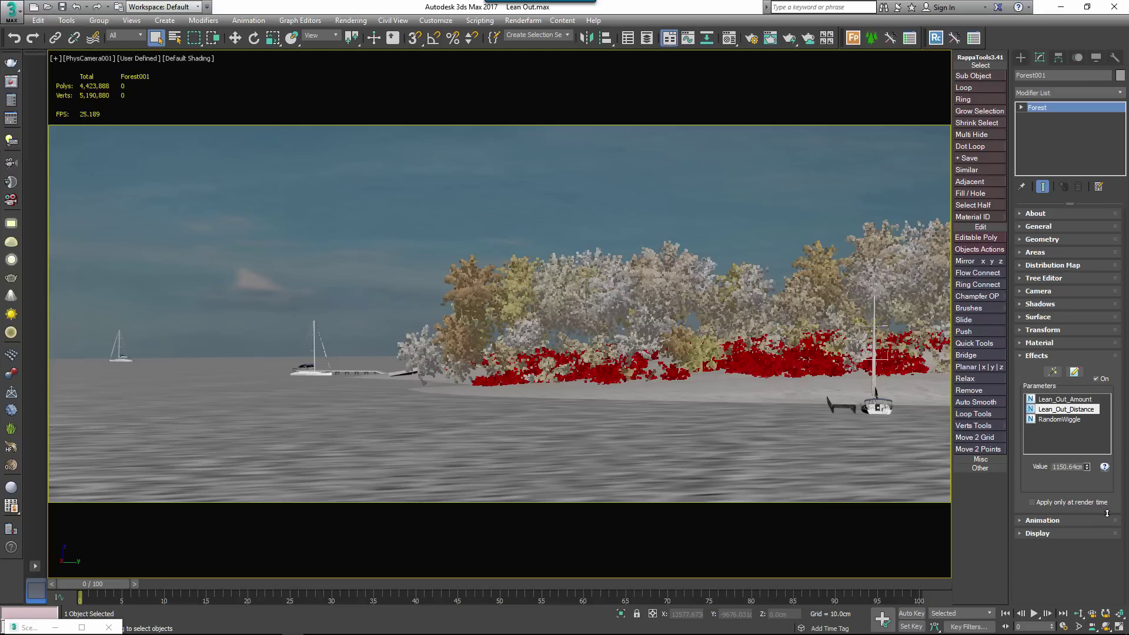
Step: Raise RandomWiggle to 17.86 with the Value spinner
click(1056, 419)
drag(1069, 467, 1042, 469)
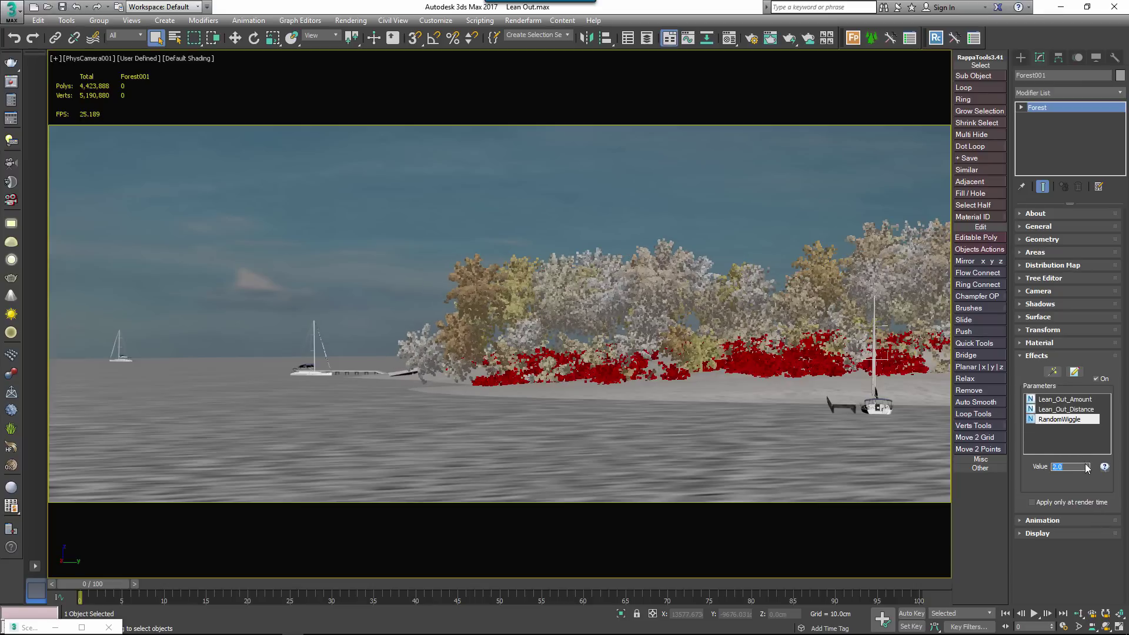
drag(1086, 468, 1070, 447)
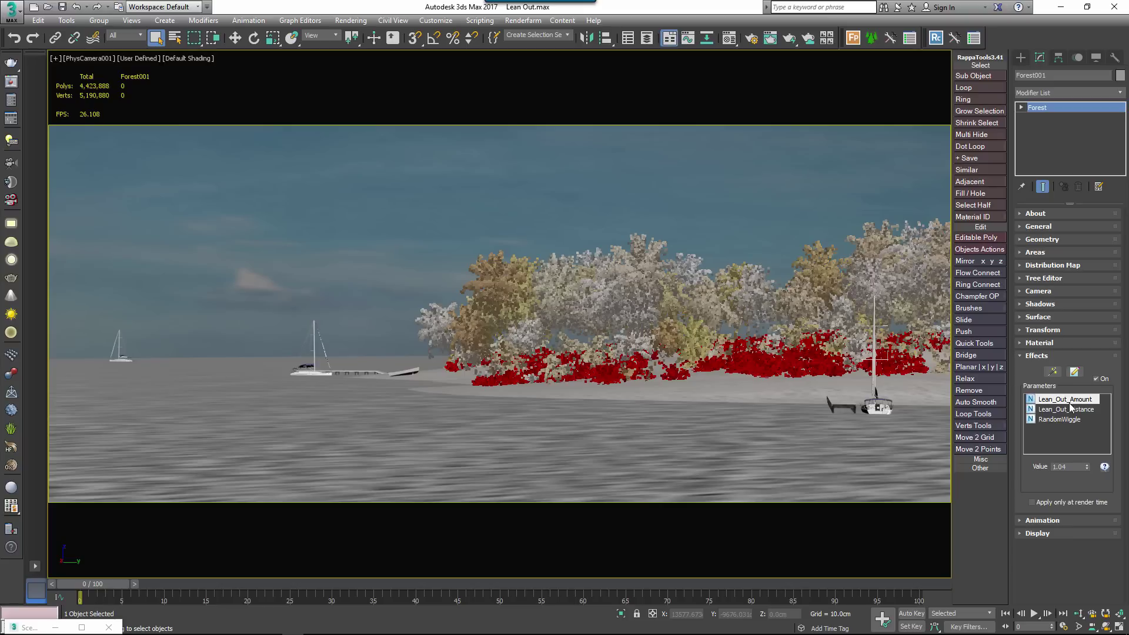
Step: Compare the trees with effects off and on, set effects to apply only at render time, and scrub ahead
click(1096, 377)
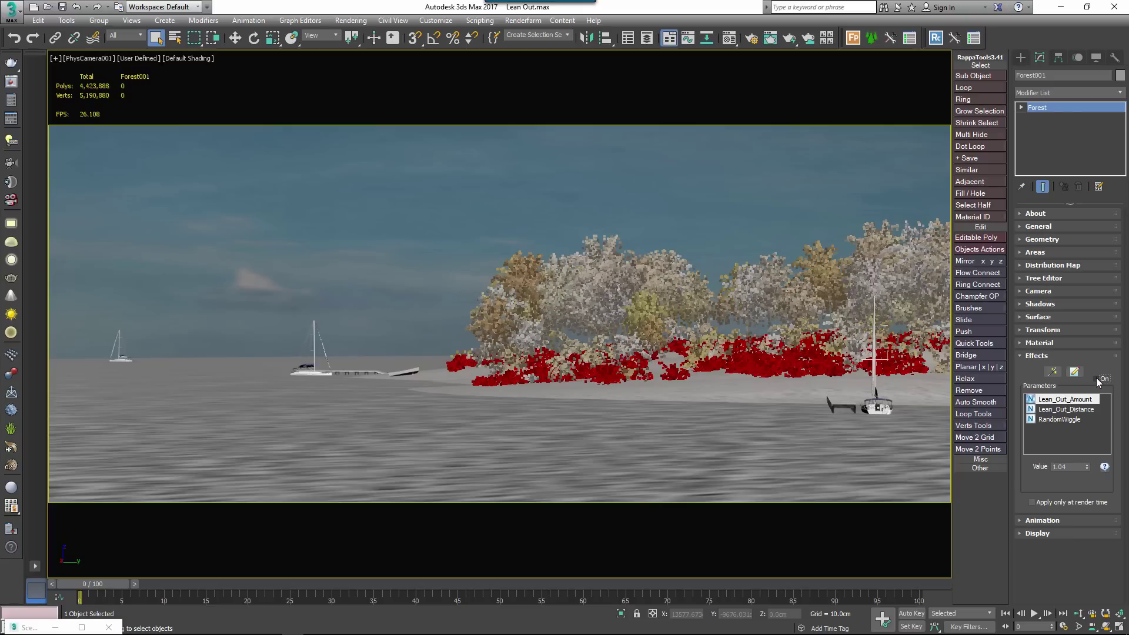
click(1095, 377)
click(1095, 378)
click(1096, 378)
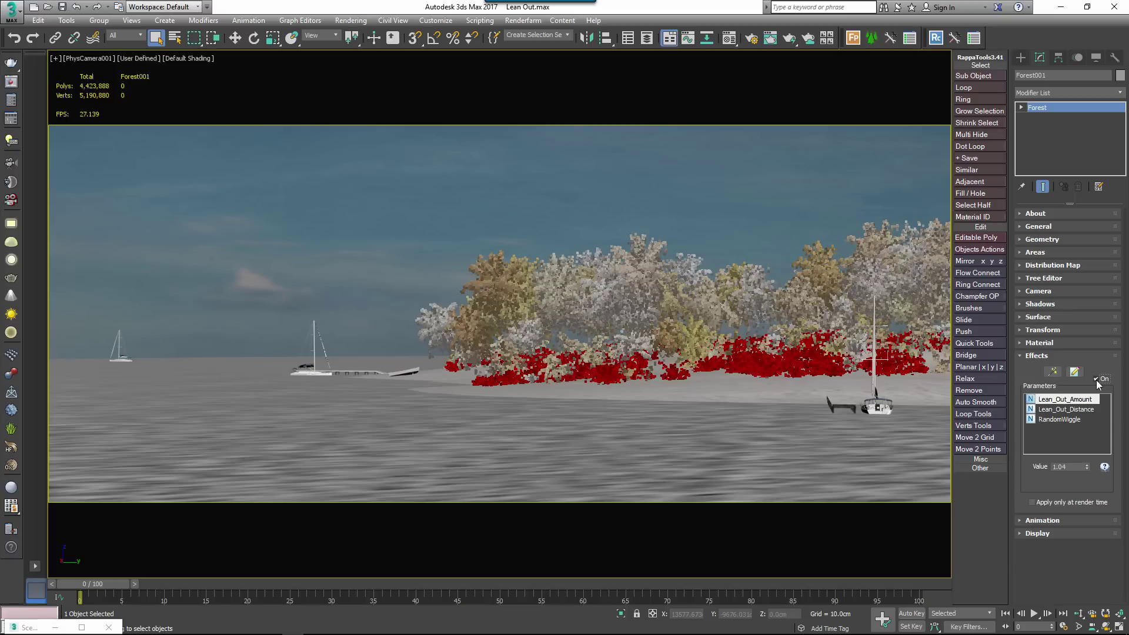
click(1068, 502)
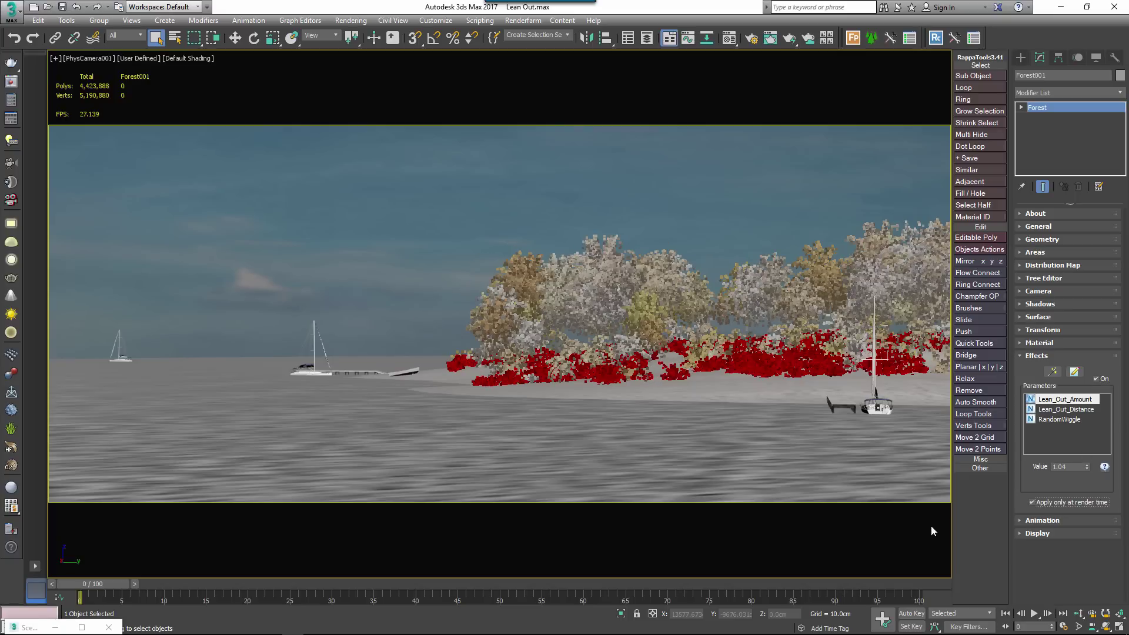
mouse_move(94, 591)
mouse_down()
mouse_move(515, 588)
mouse_move(80, 588)
mouse_up()
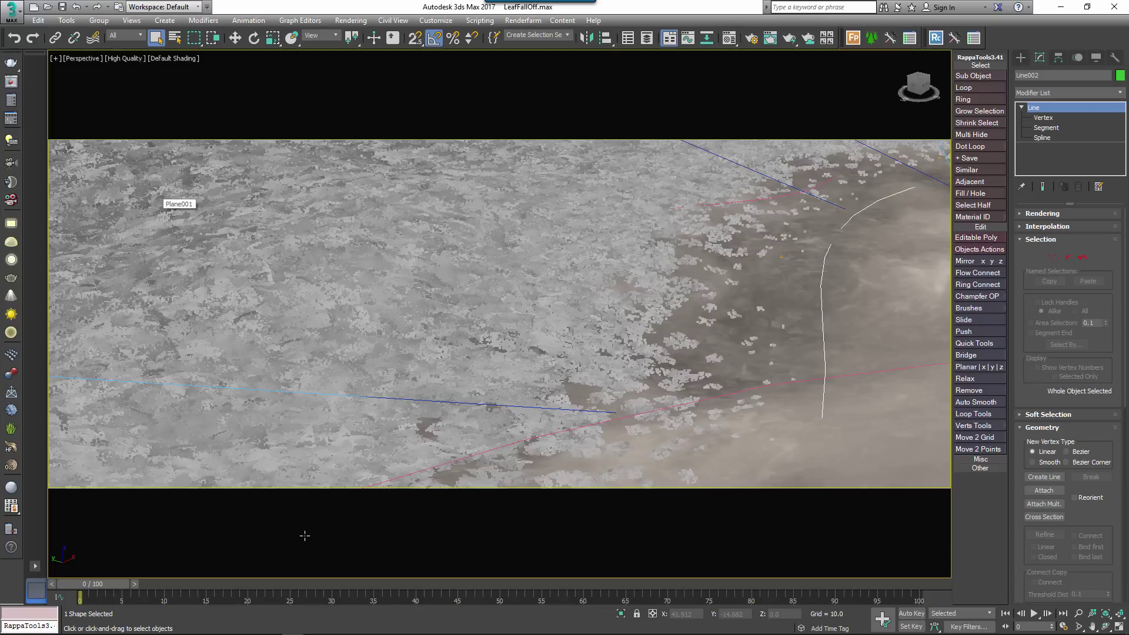
Step: Open the Material Editor to show the 01 - Default CoronaMtl material
key(m)
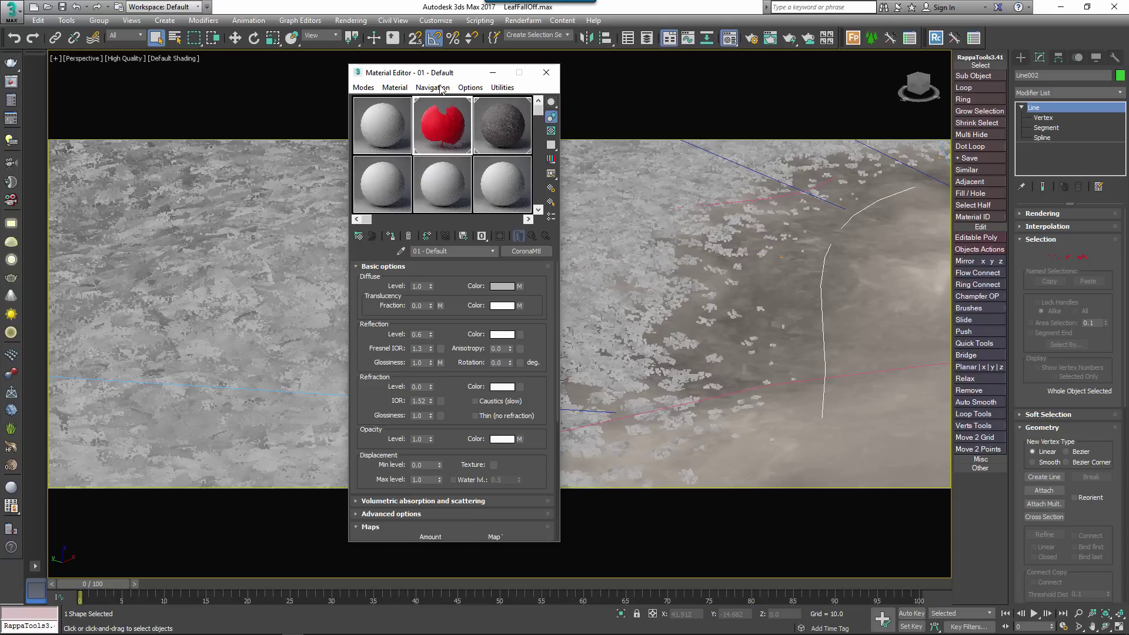
Step: Inspect the diffuse Mix map and its Forest Color mix-amount map, then return to the Mix map
click(520, 286)
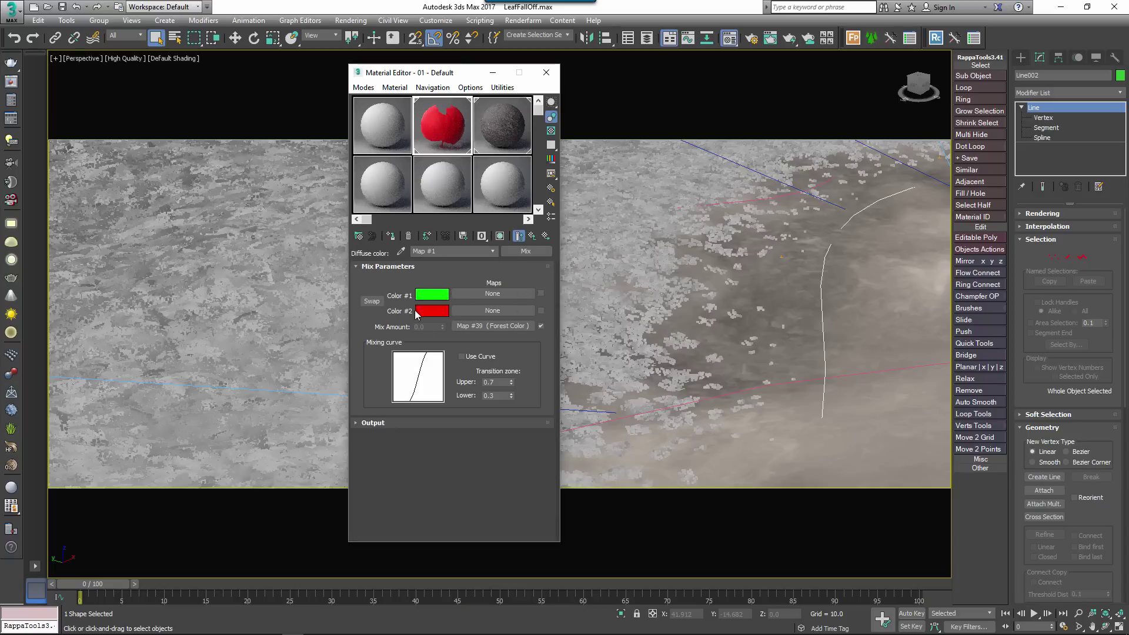
click(493, 326)
scroll(363, 282, down, 2)
drag(362, 282, 365, 256)
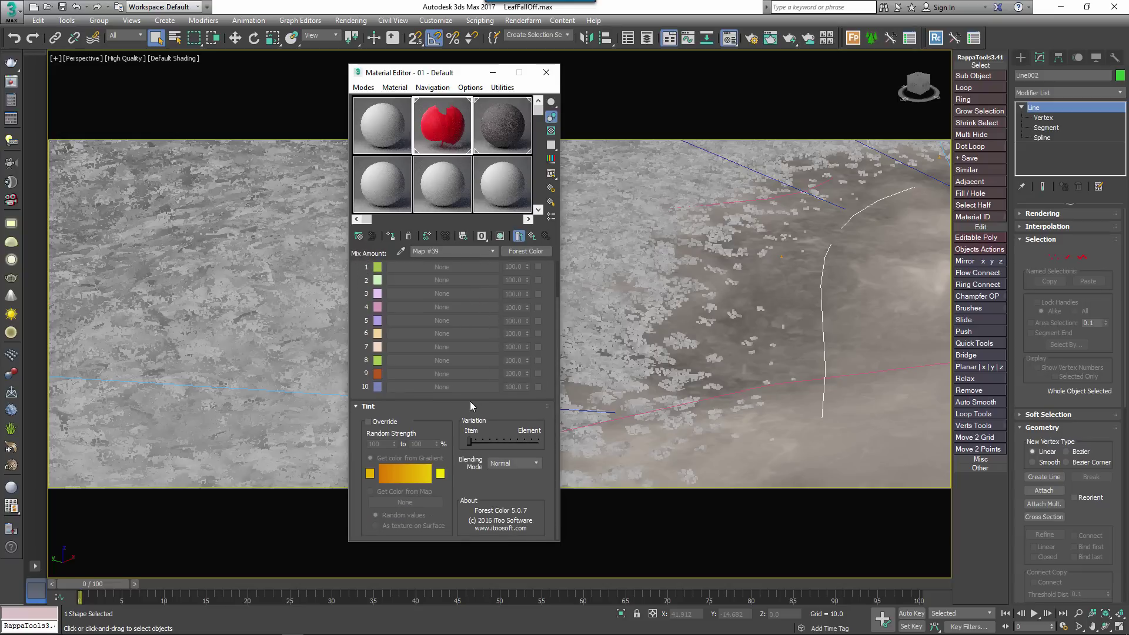
click(551, 217)
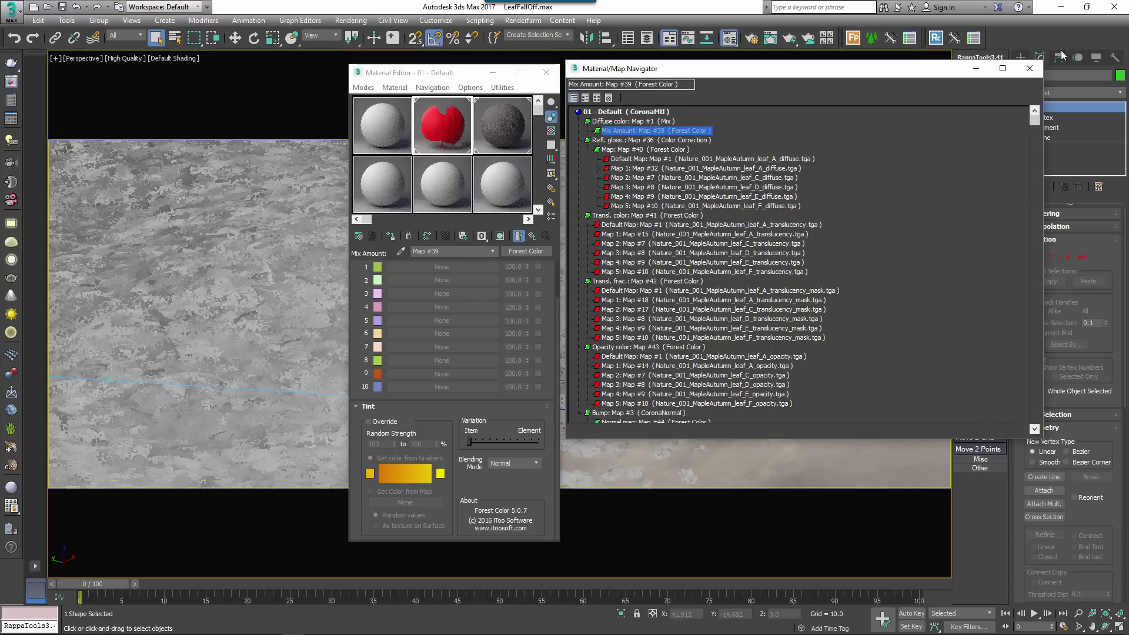
click(1029, 68)
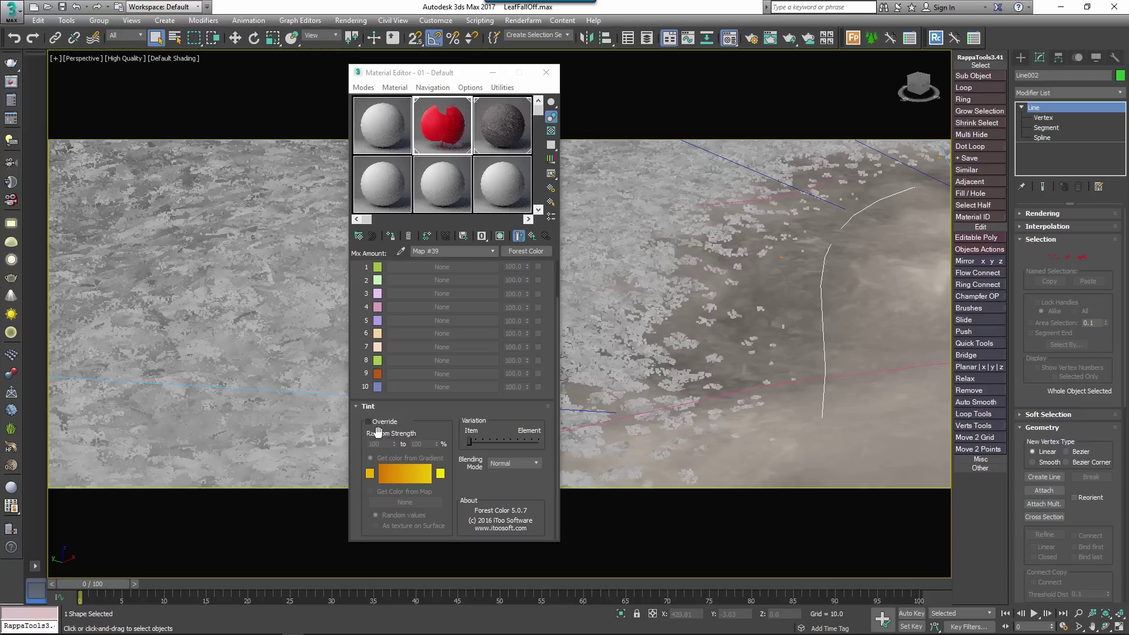
click(536, 245)
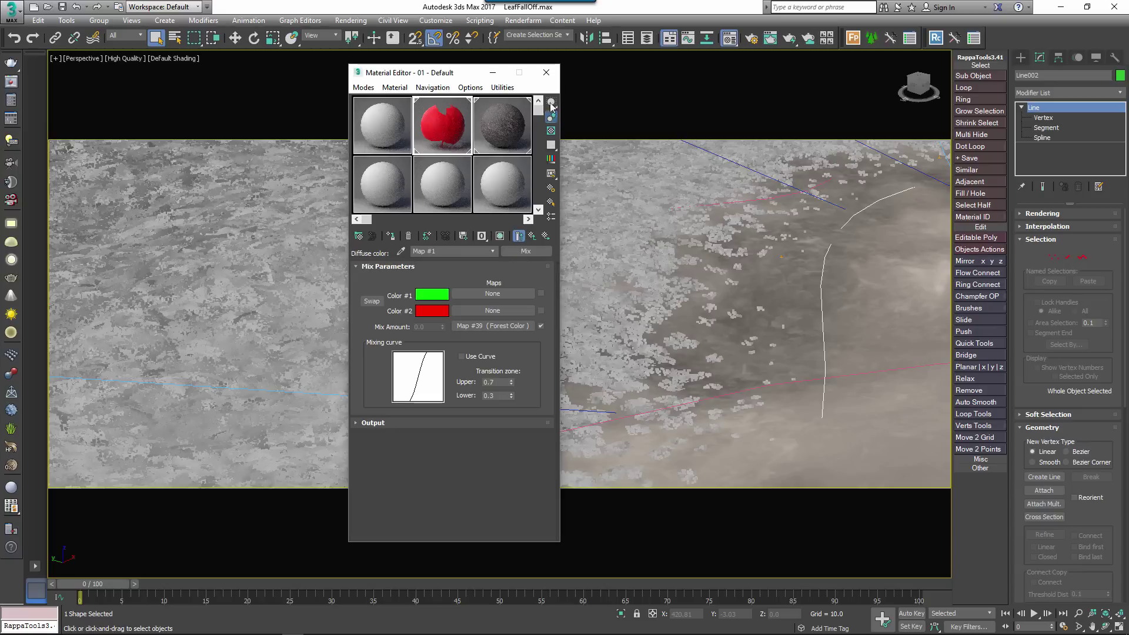
Step: Select Forest002 and set its Material tint Random Strength to 100%
click(546, 72)
key(ctrl+z)
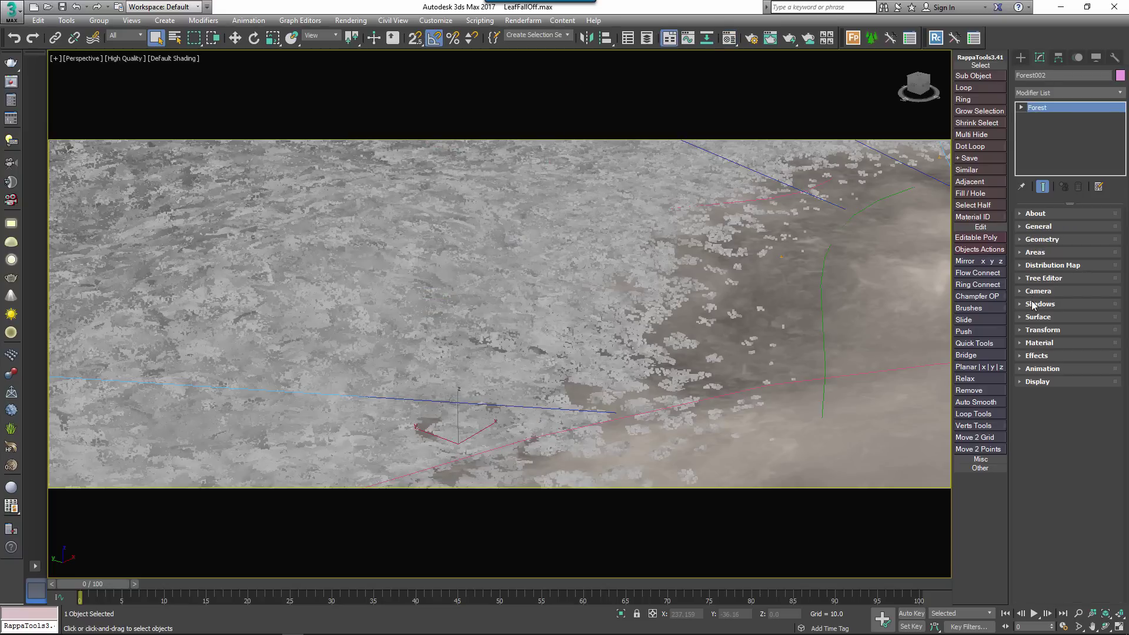
click(1036, 342)
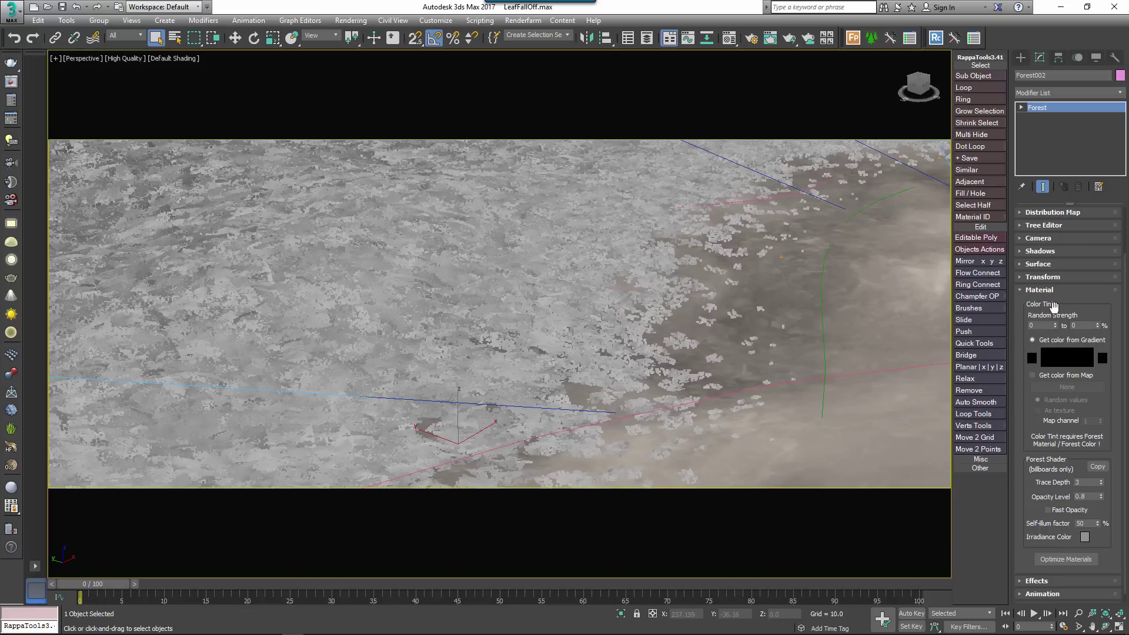
scroll(1053, 306, down, 1)
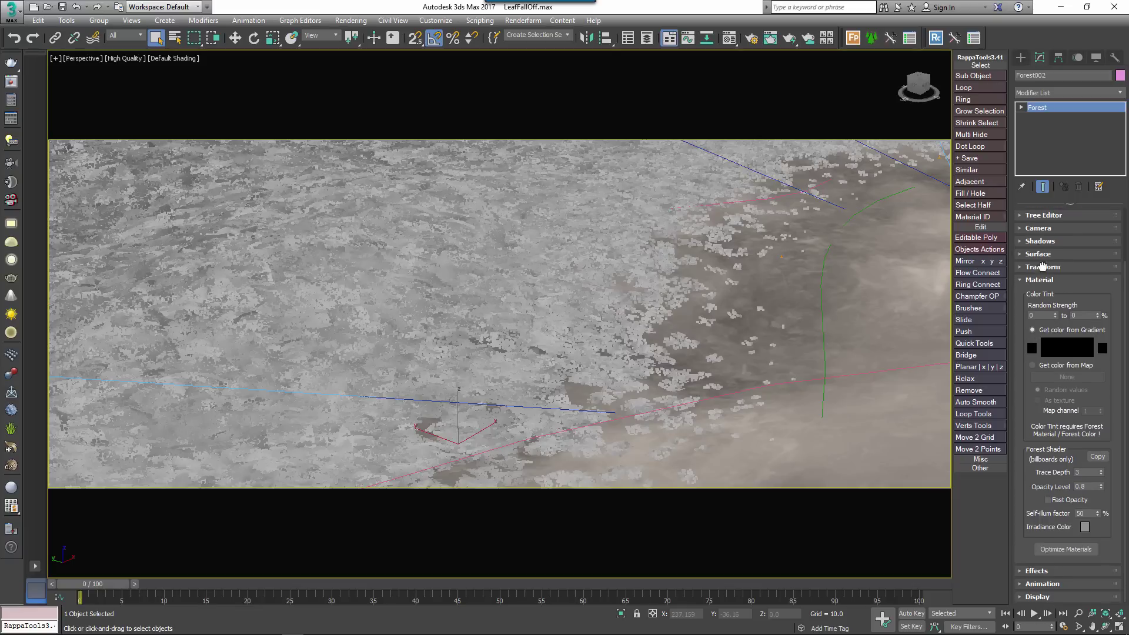
double_click(1047, 318)
text(100)
key(Return)
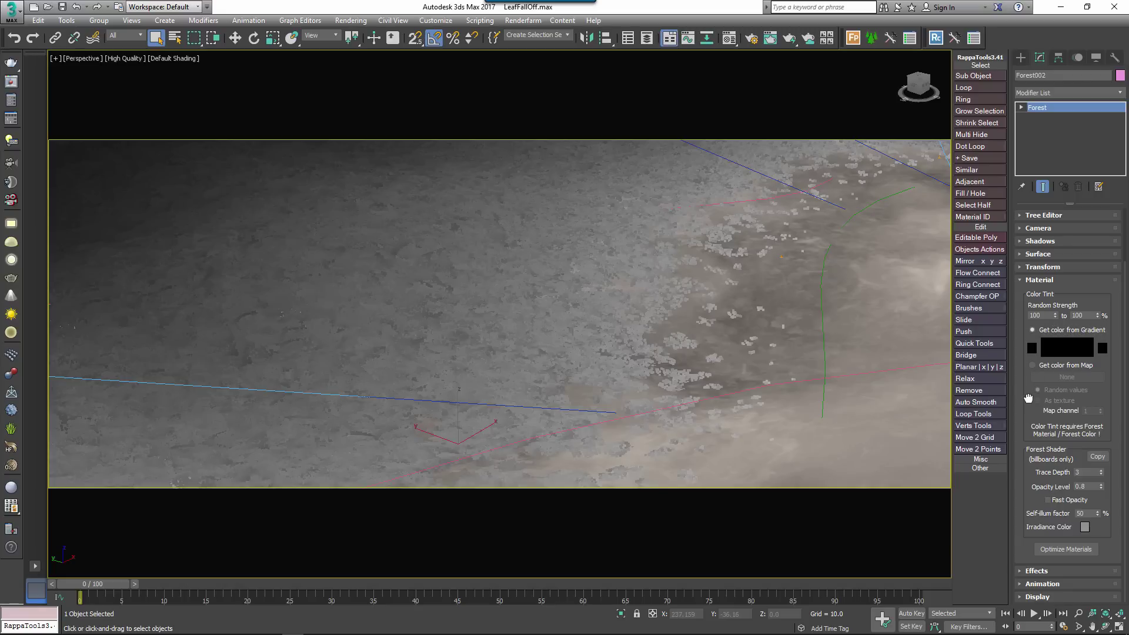
click(1024, 281)
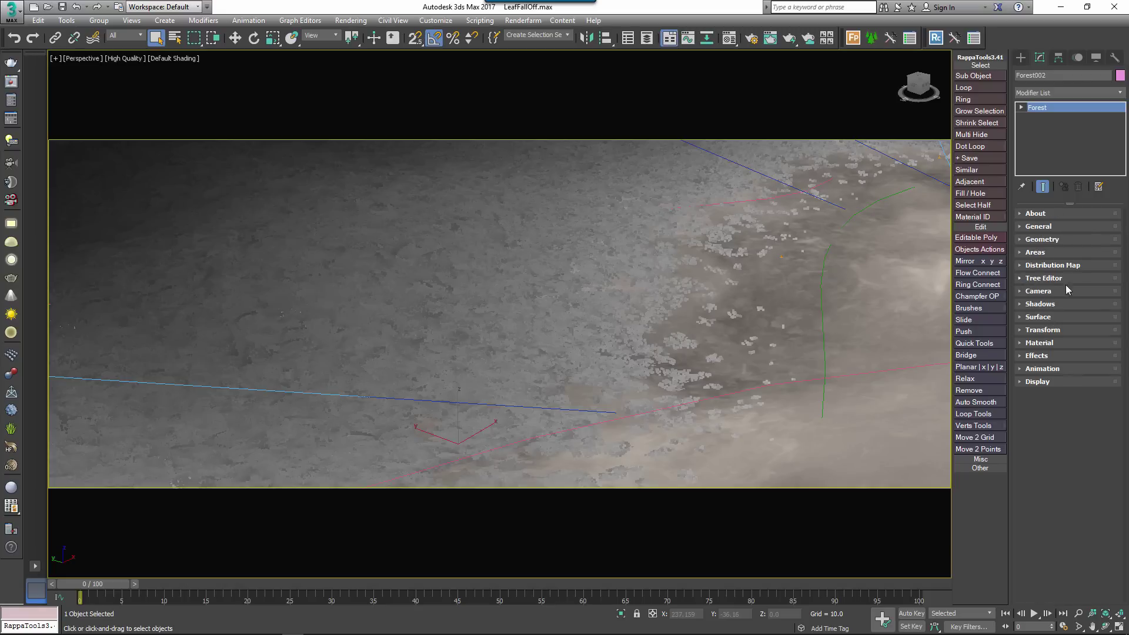
Step: Load Tint by Boundary on the leaves, set distance 200 then drag to about 460, and render
click(1050, 352)
click(1052, 371)
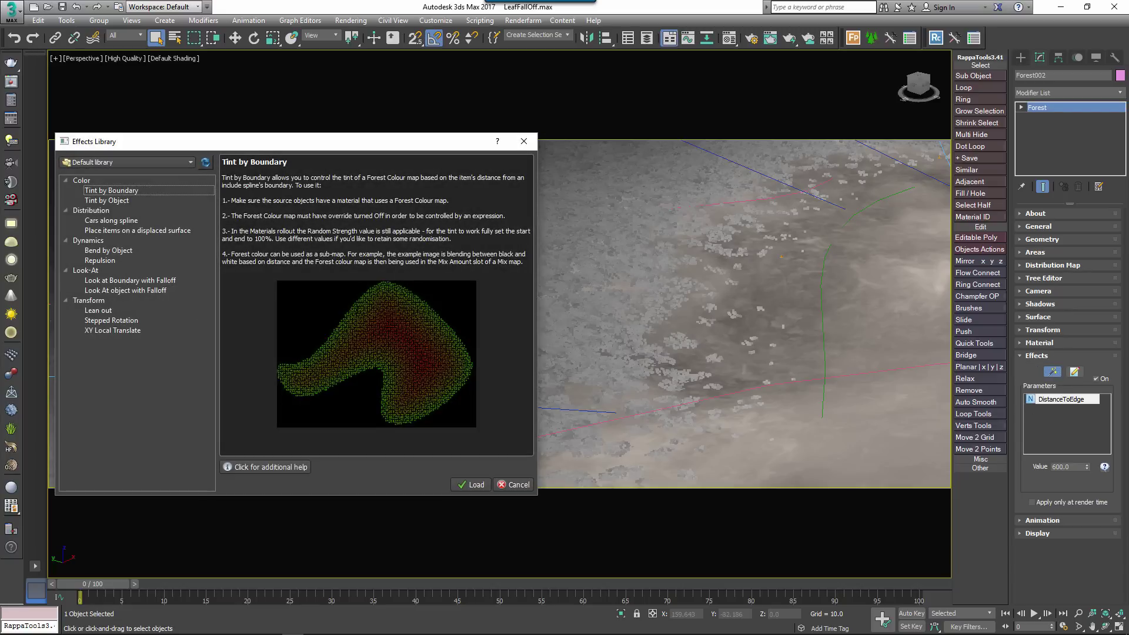
click(467, 484)
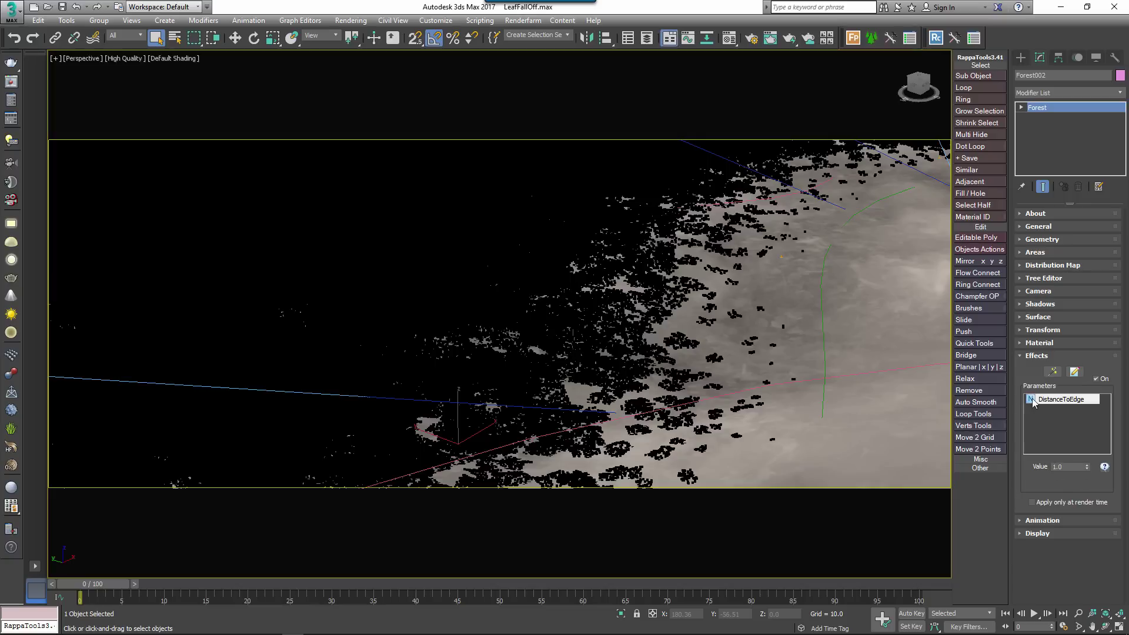
drag(1067, 467, 1015, 471)
text(200)
key(Return)
drag(1086, 467, 1073, 390)
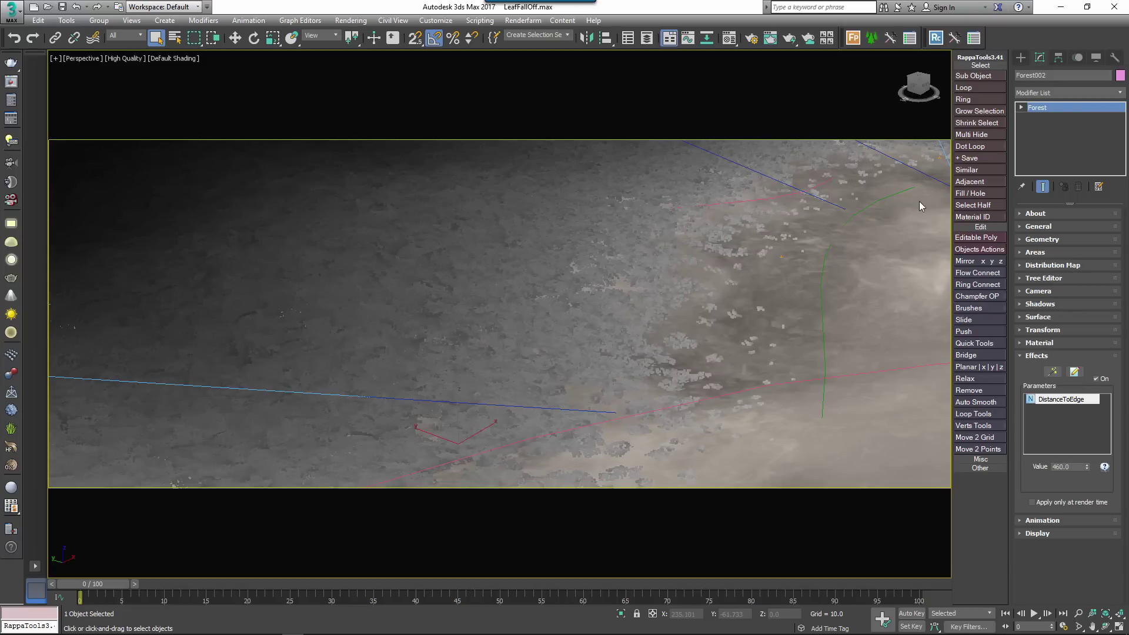
click(789, 37)
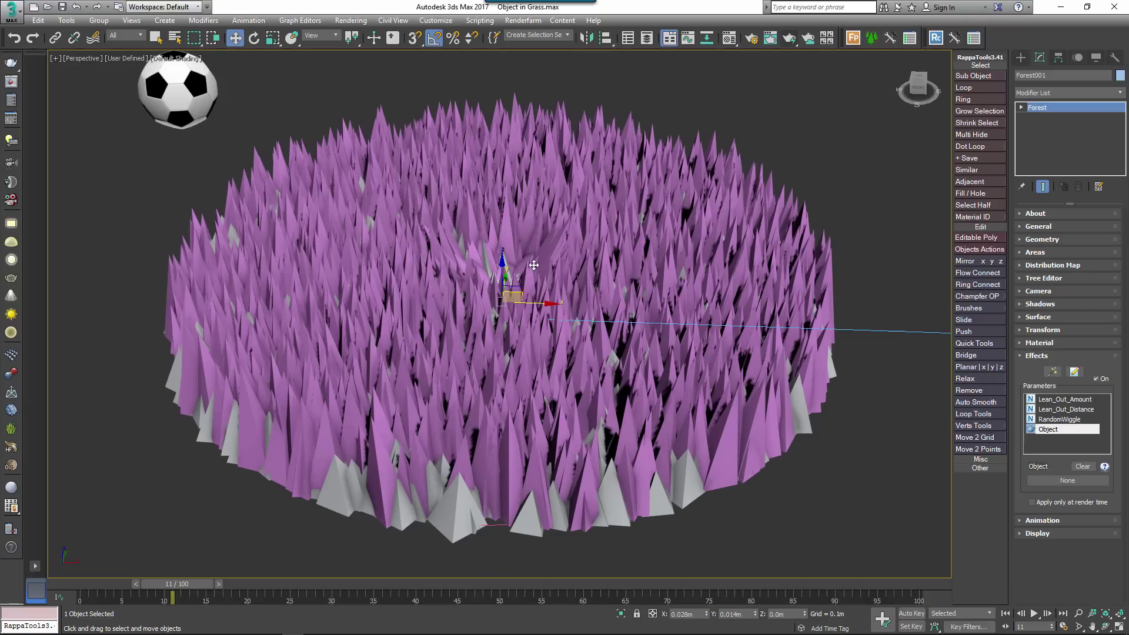
Step: Set the soccer ball as the effect's Object, play the fall, and raise Lean_Out_Distance to 1.16m
alt+middle_drag(533, 268, 297, 174)
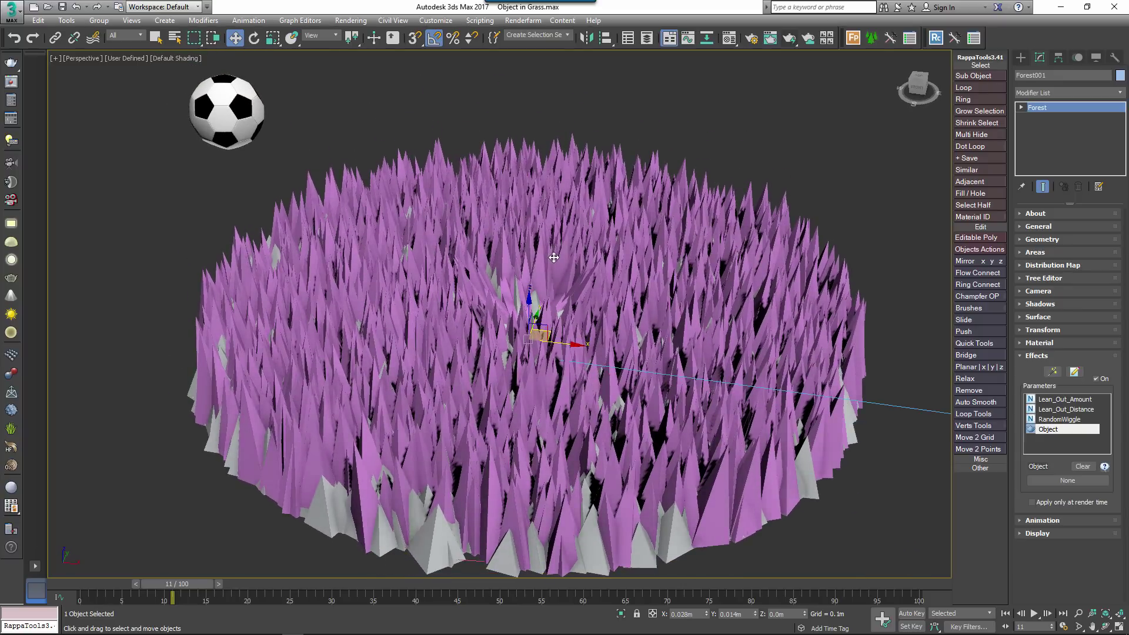
click(1079, 428)
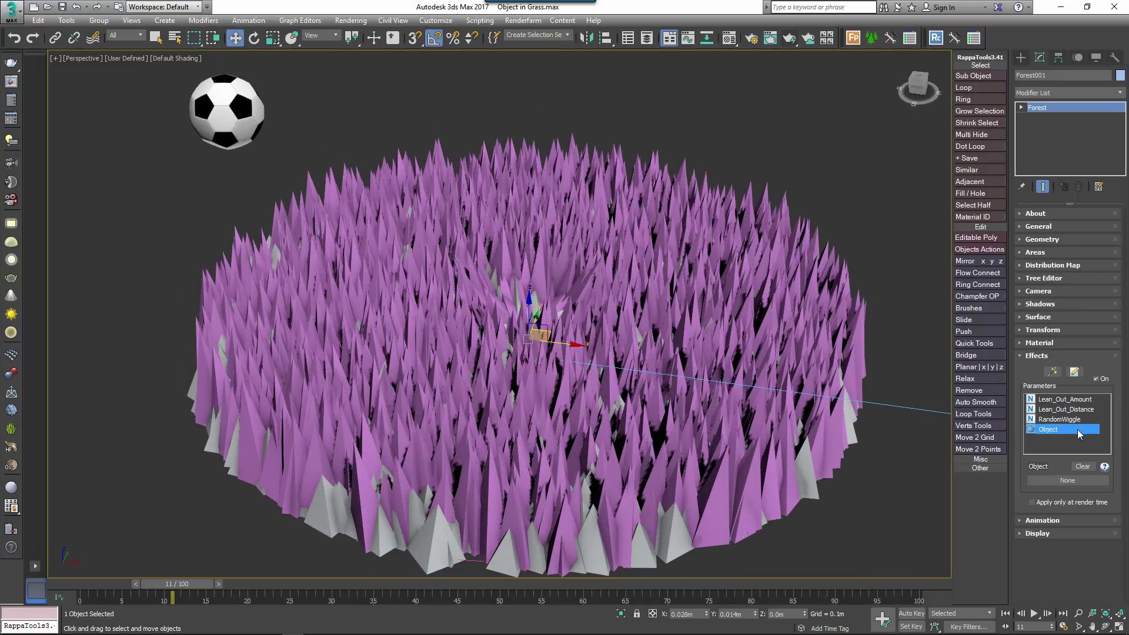
click(1075, 481)
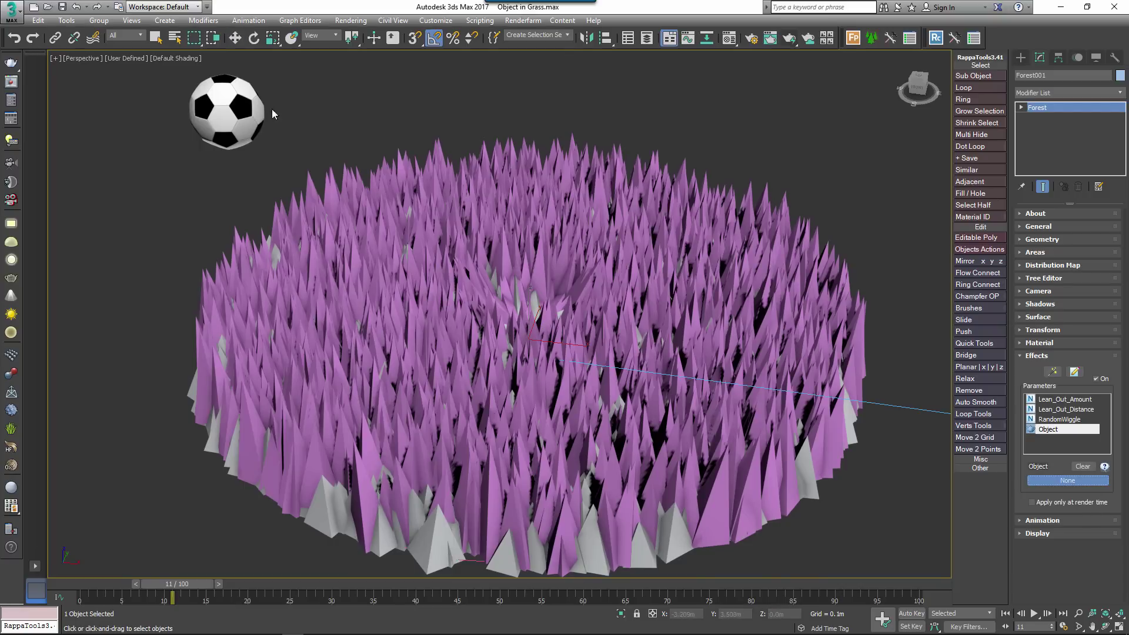
click(243, 99)
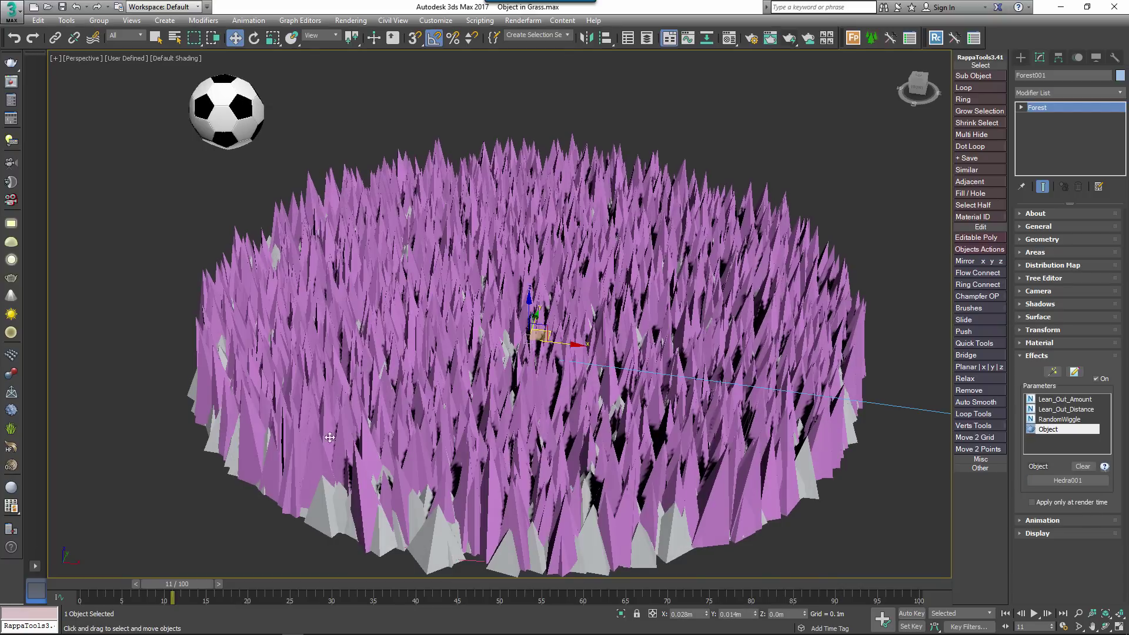
key(/)
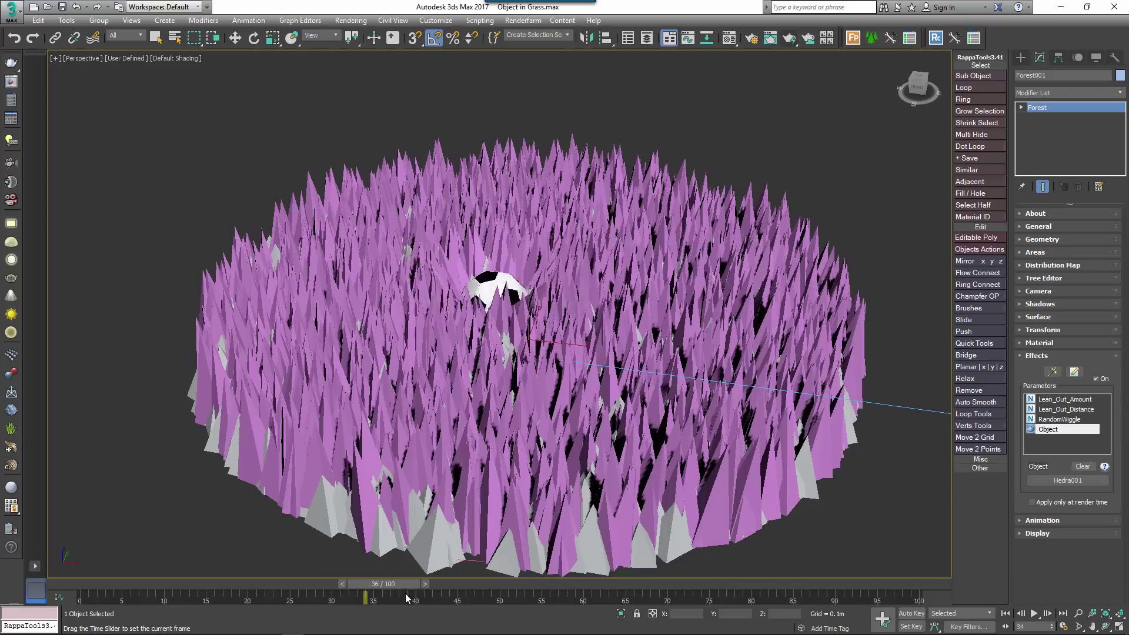
click(1068, 409)
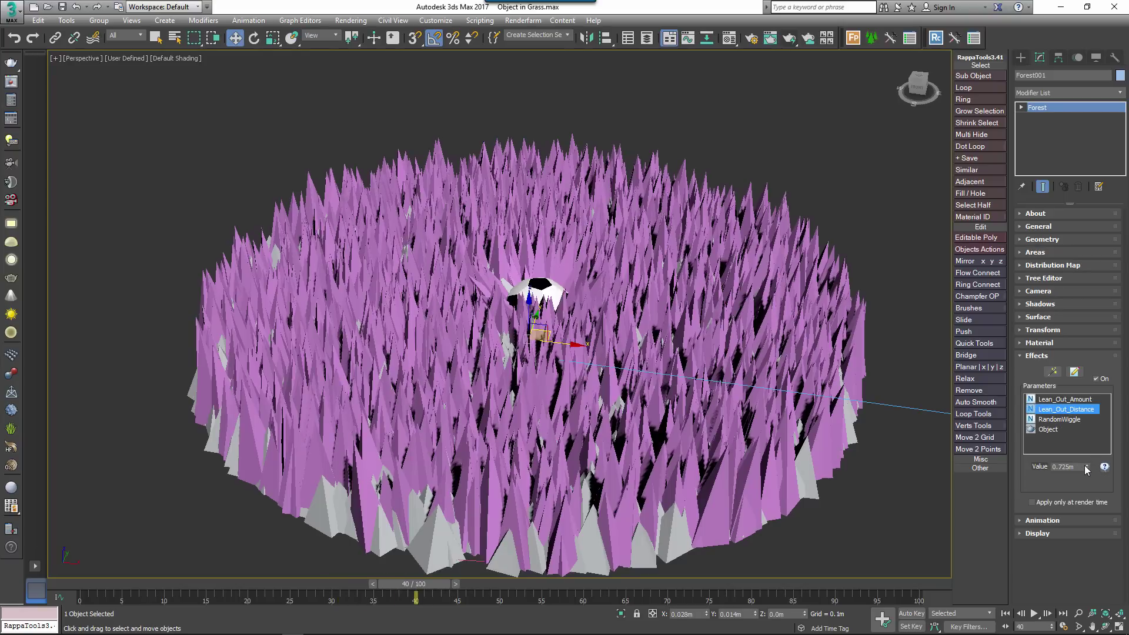
drag(1086, 469, 1086, 441)
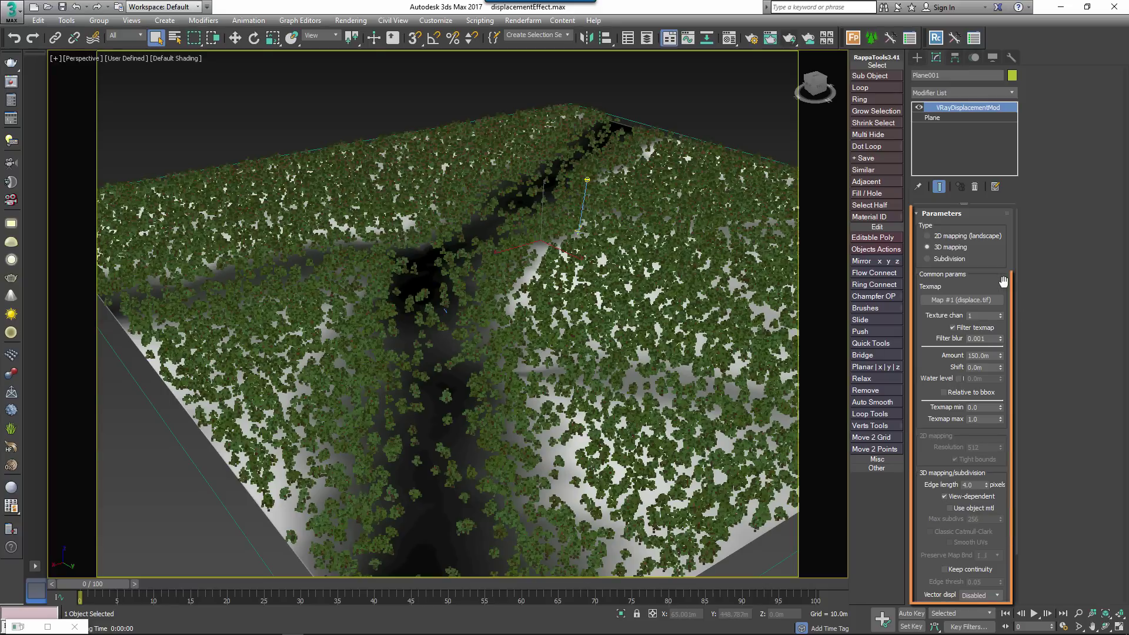
Step: Start a production render of the valley terrain, cancel it, close the frame buffer, and select Forest001
drag(997, 281, 998, 241)
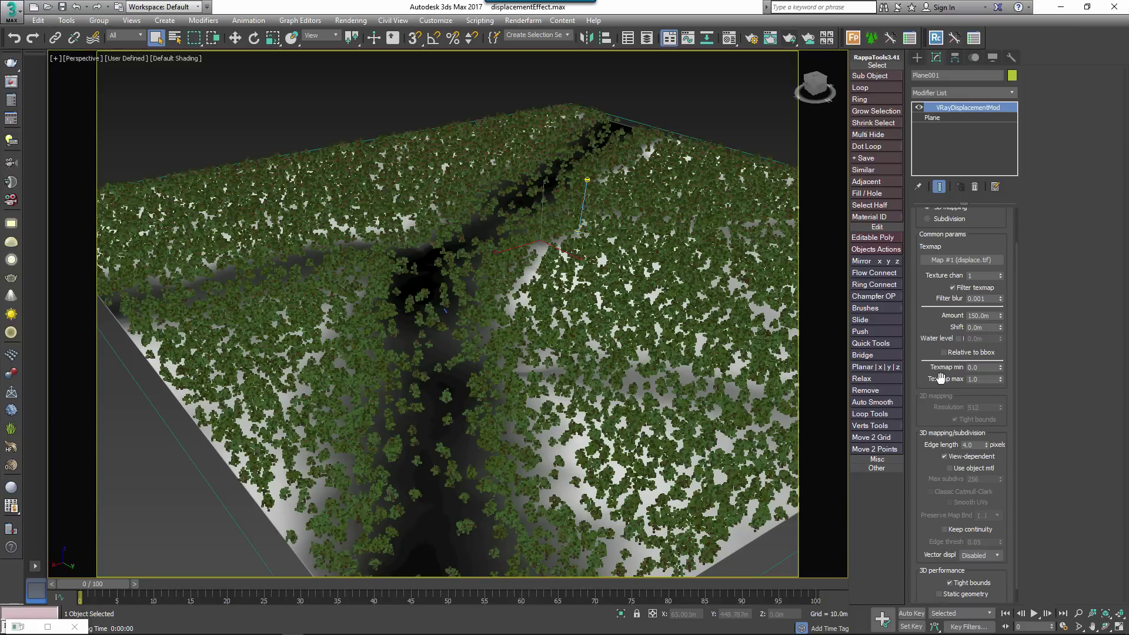
click(789, 40)
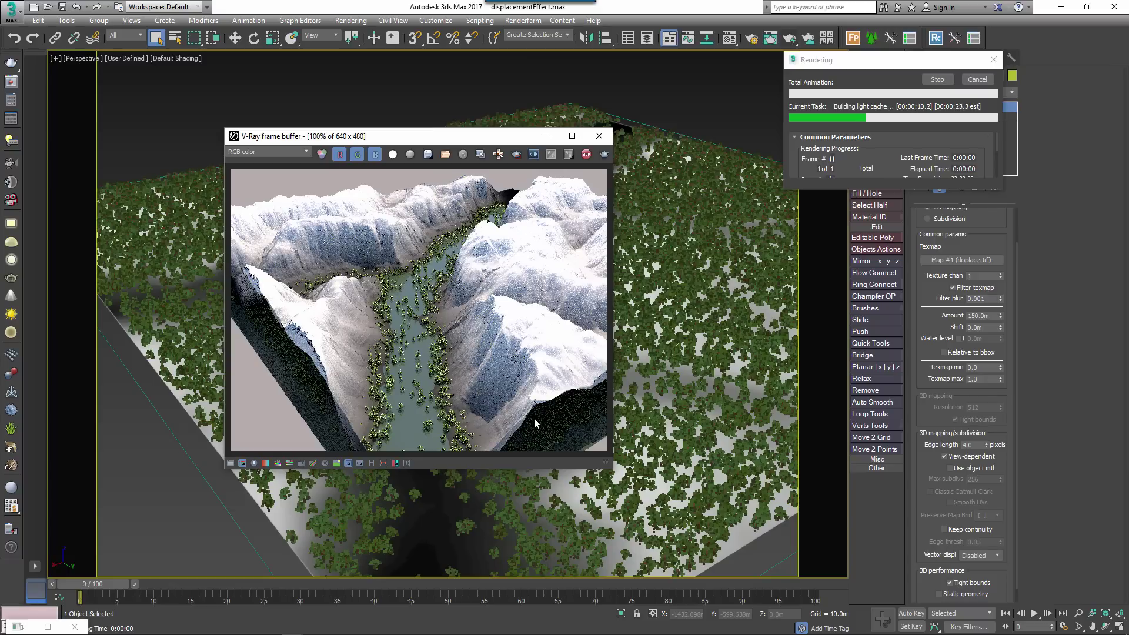
drag(457, 137, 313, 81)
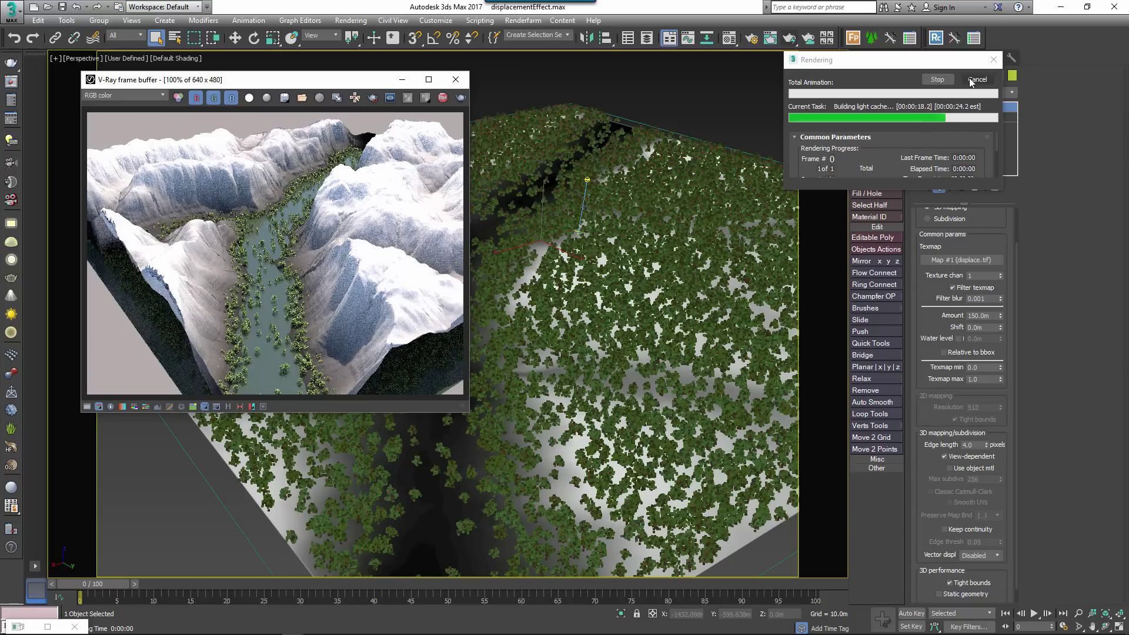
click(977, 79)
click(455, 79)
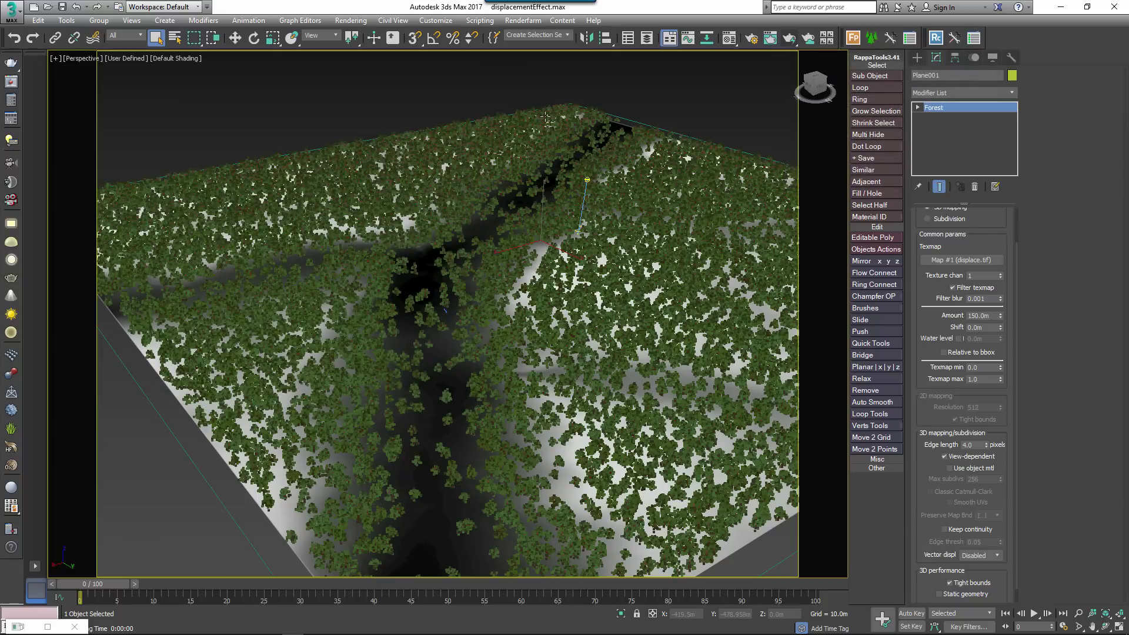
click(733, 187)
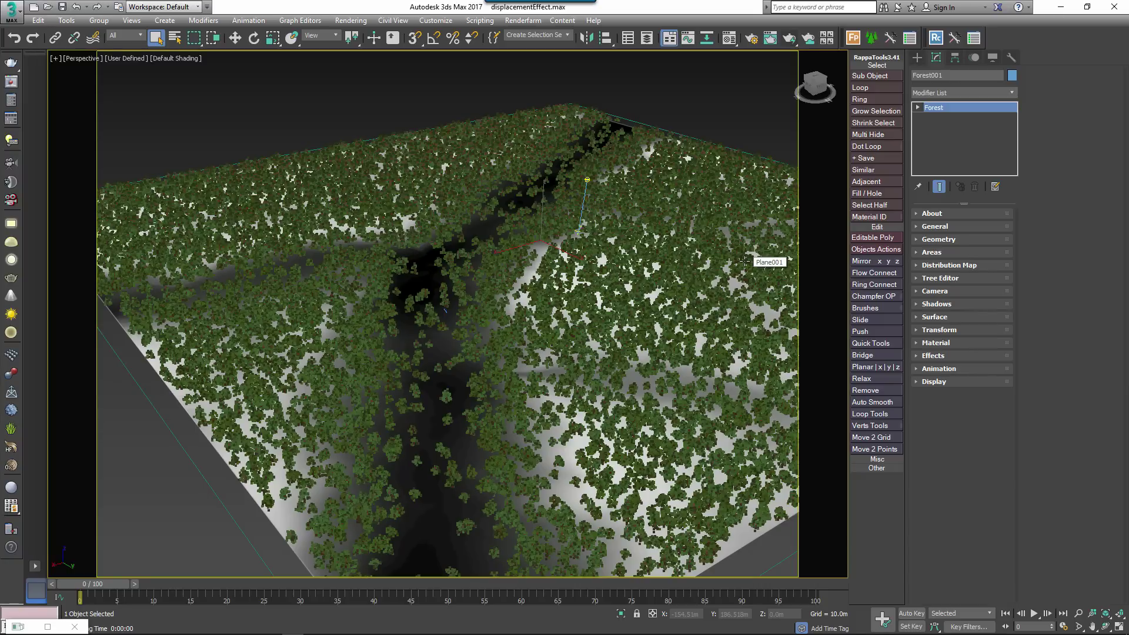
Step: Set the forest's Translation Z Min and Max to 100 with Z Map enabled
click(947, 239)
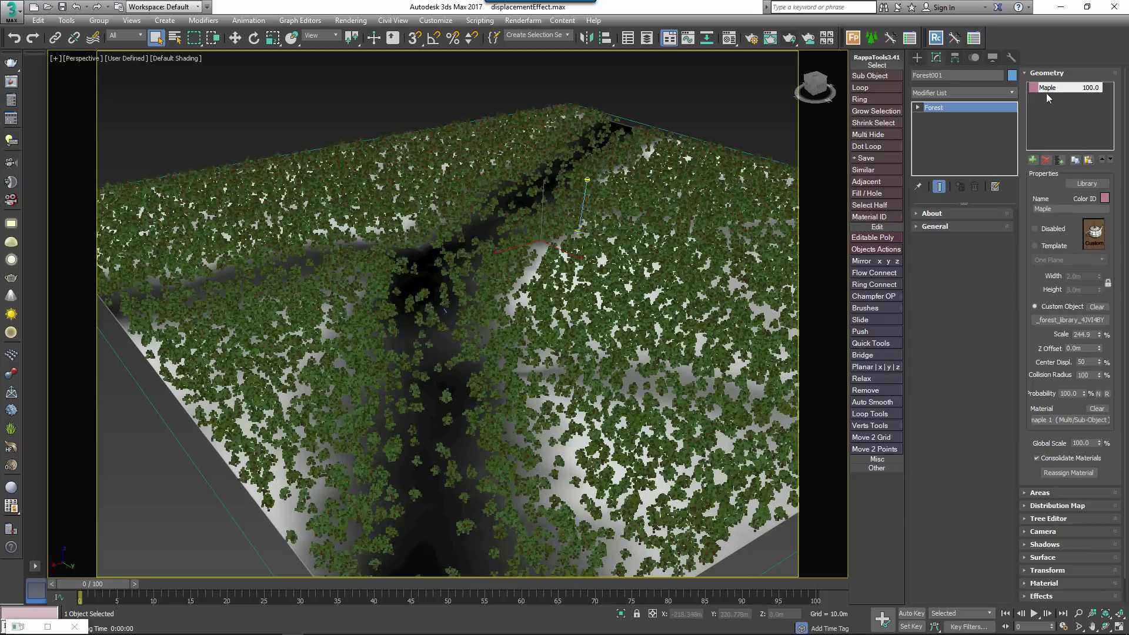
click(1044, 73)
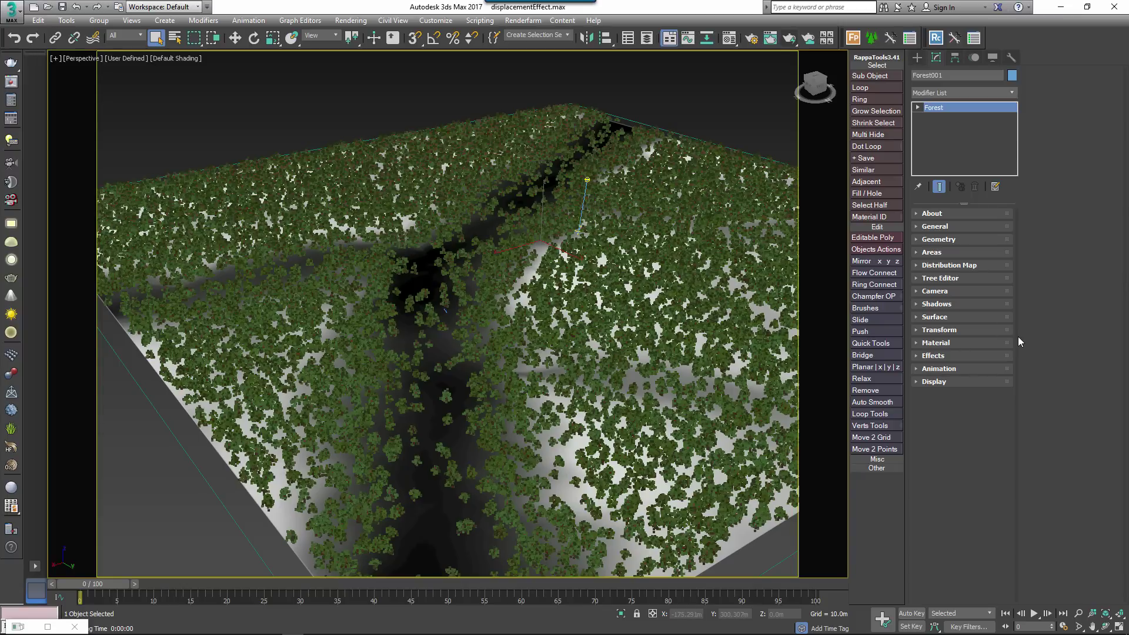
click(962, 332)
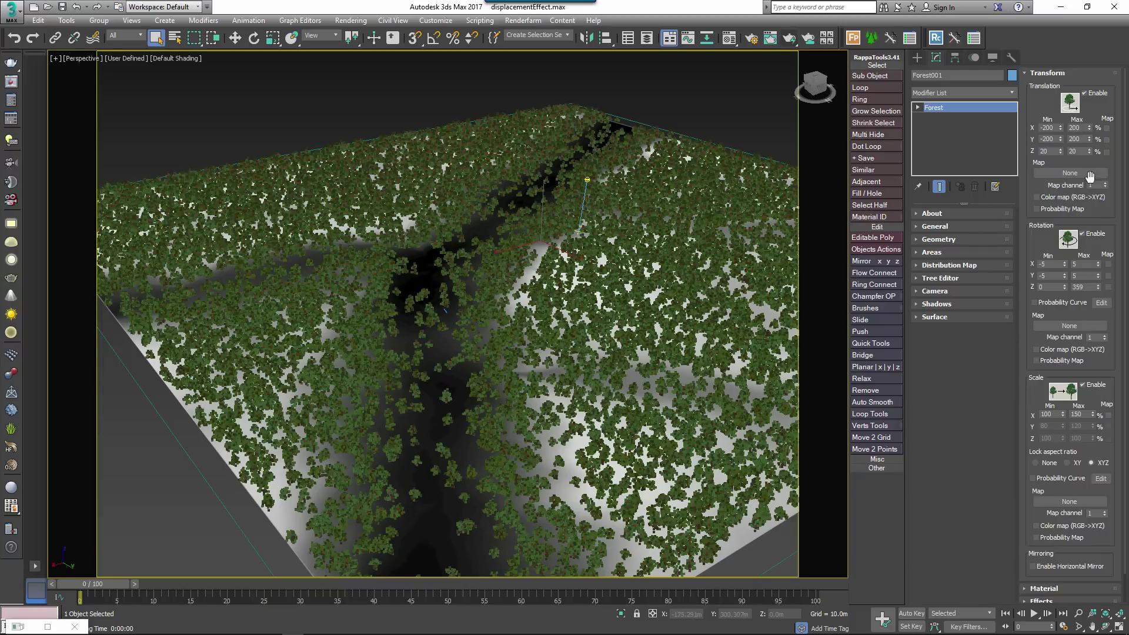
double_click(1047, 152)
text(100)
key(Tab)
text(100)
key(Return)
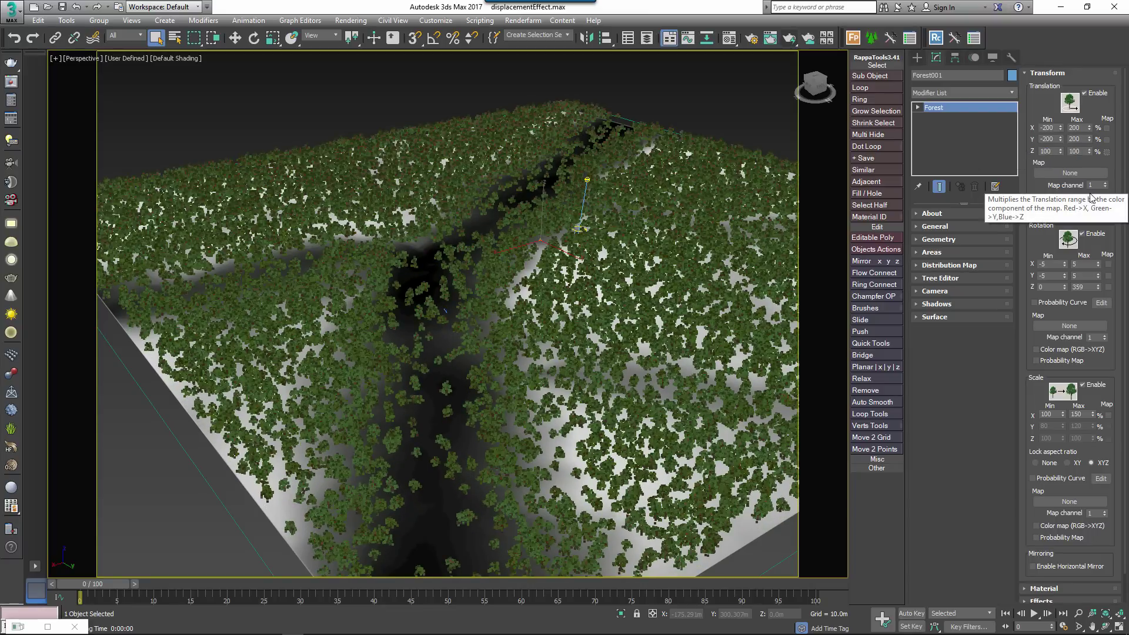
click(1108, 153)
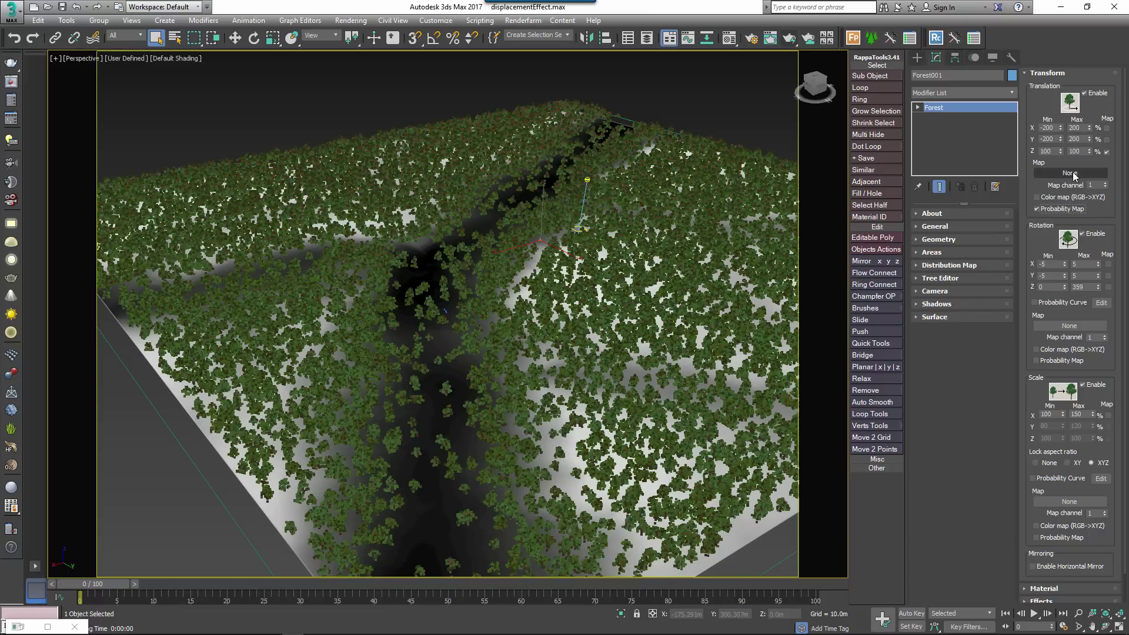
Step: Copy the plane's displacement Map #1 (displace.tif) into the forest's Translation Map slot
click(748, 529)
right_click(925, 299)
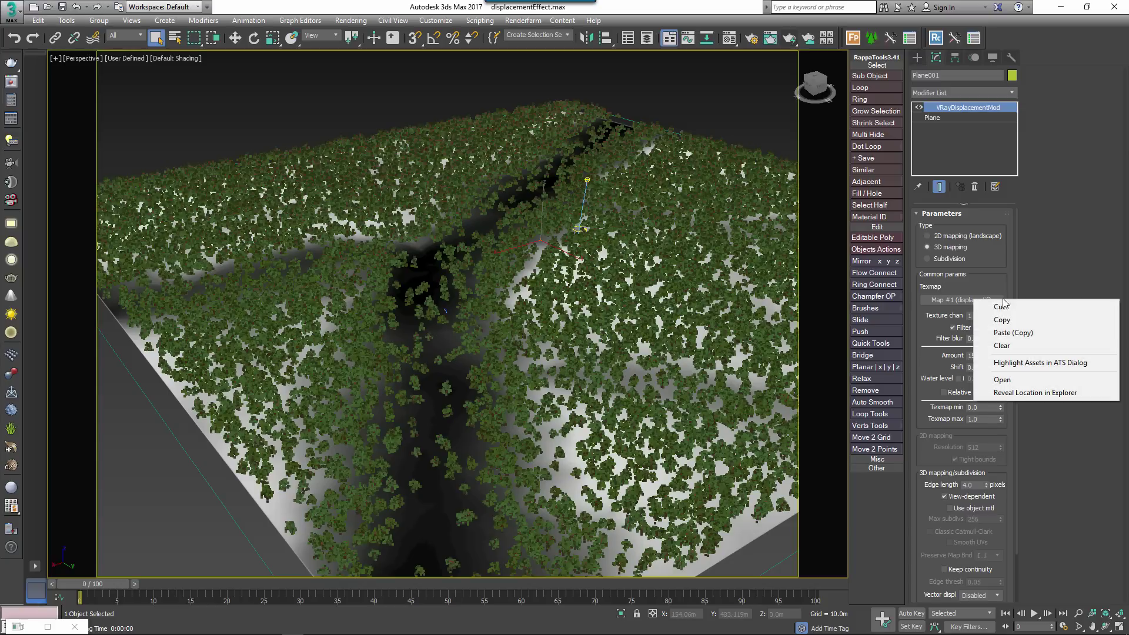
click(940, 319)
click(573, 100)
right_click(1056, 173)
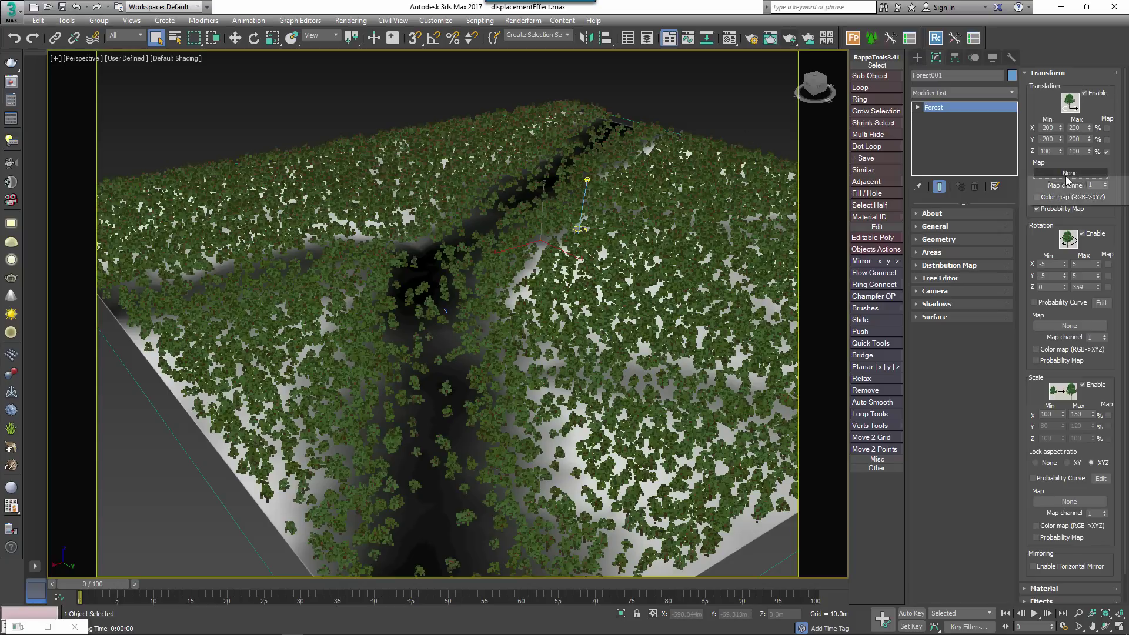
click(1056, 182)
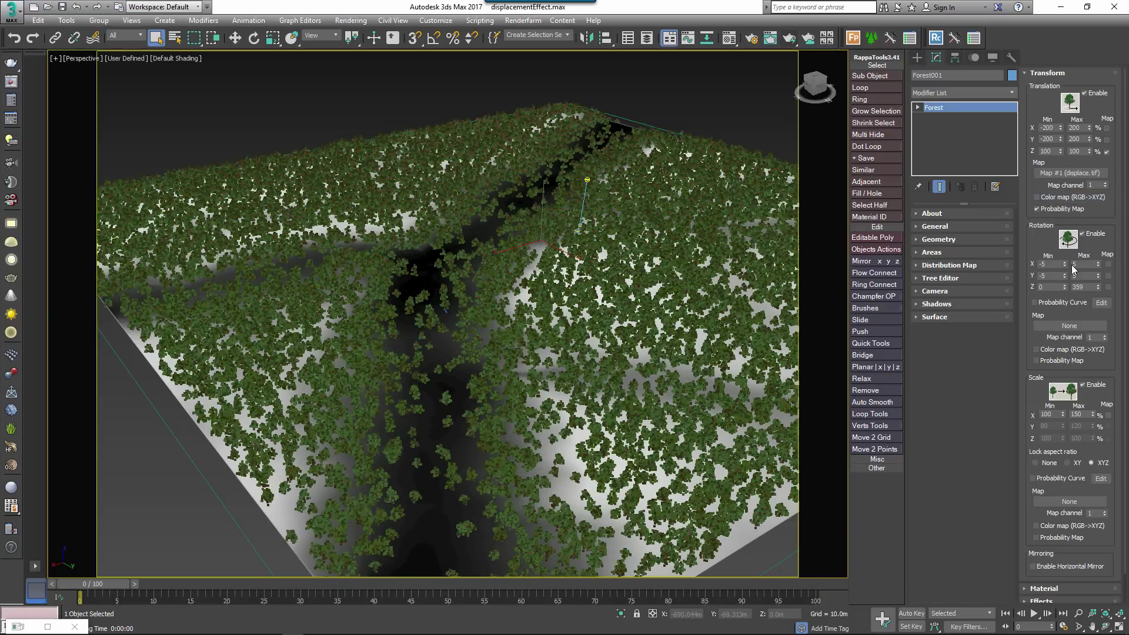
click(1049, 73)
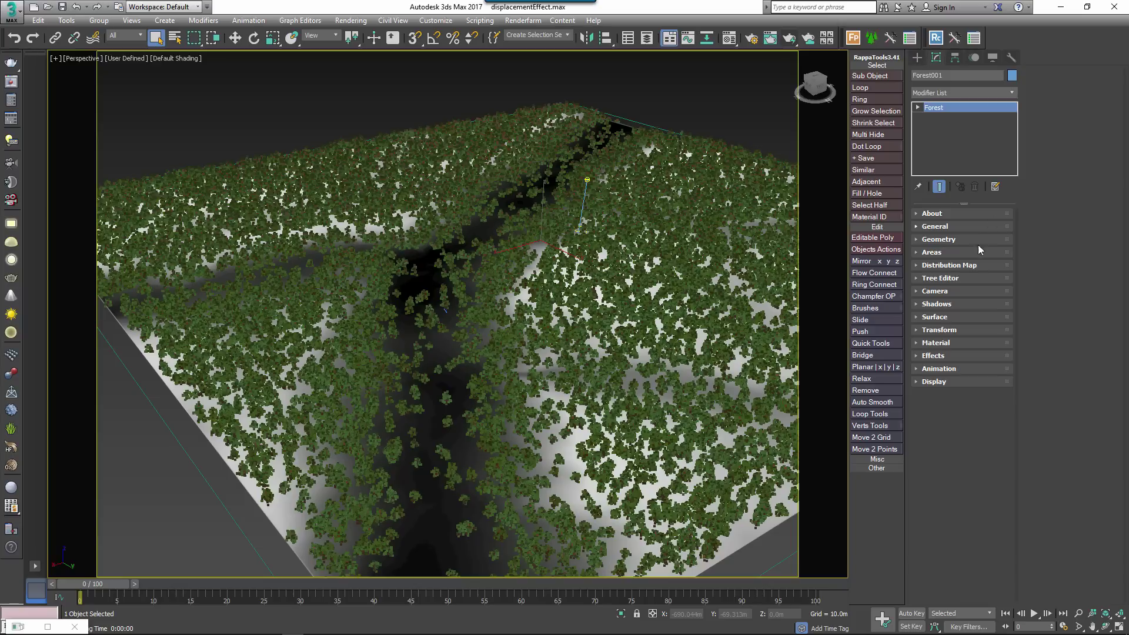
Step: Enable collisions between the scattered trees
click(948, 265)
scroll(1040, 393, down, 5)
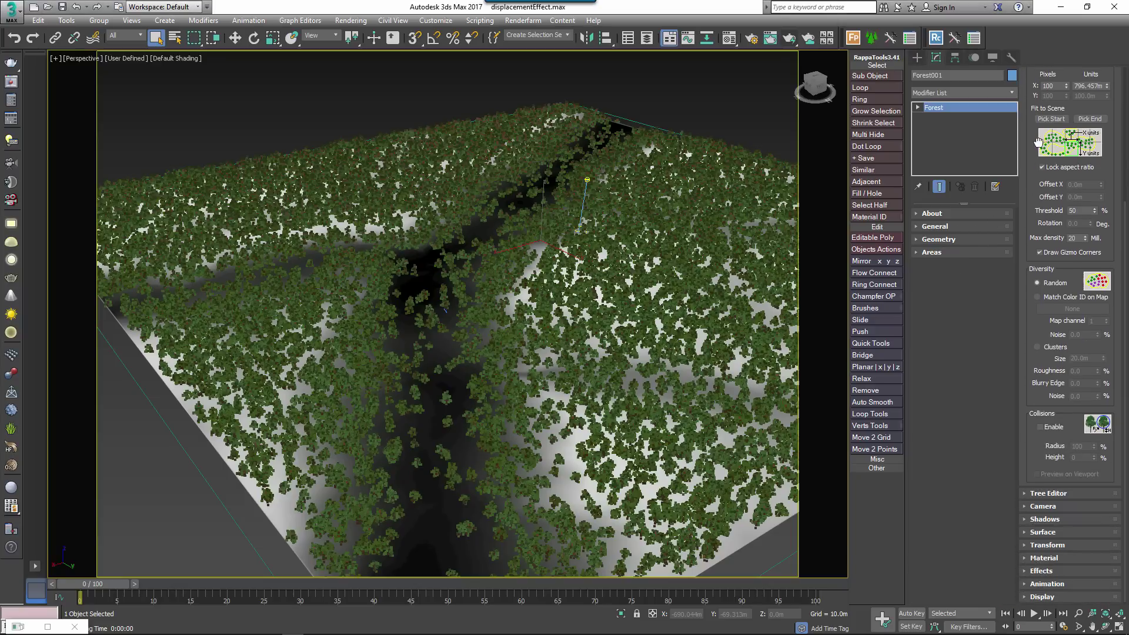
click(1068, 457)
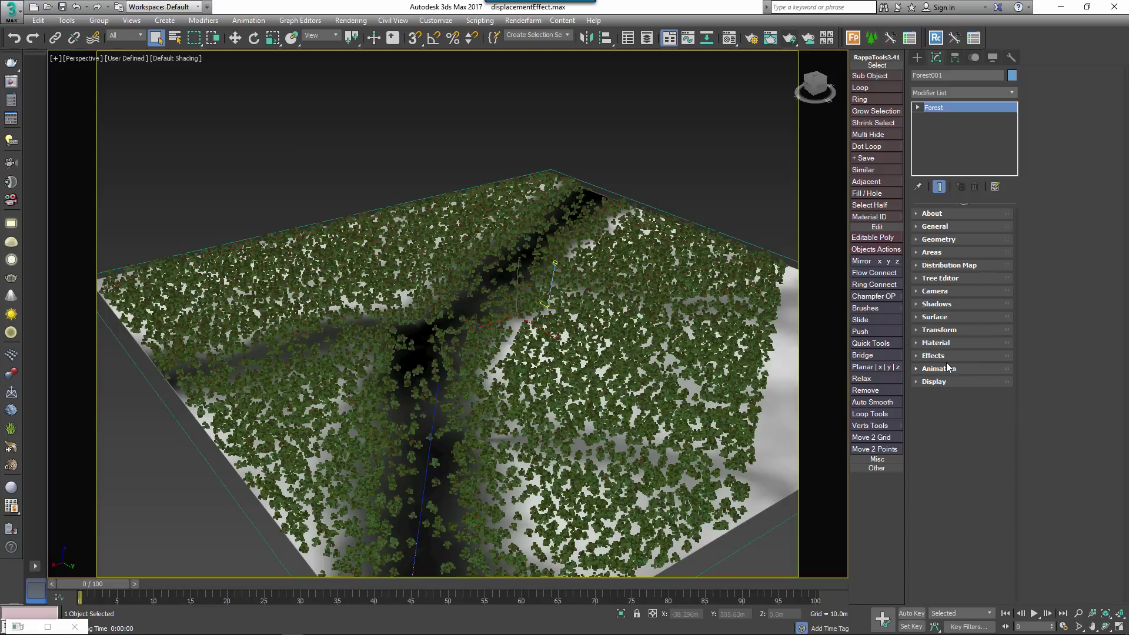
click(990, 355)
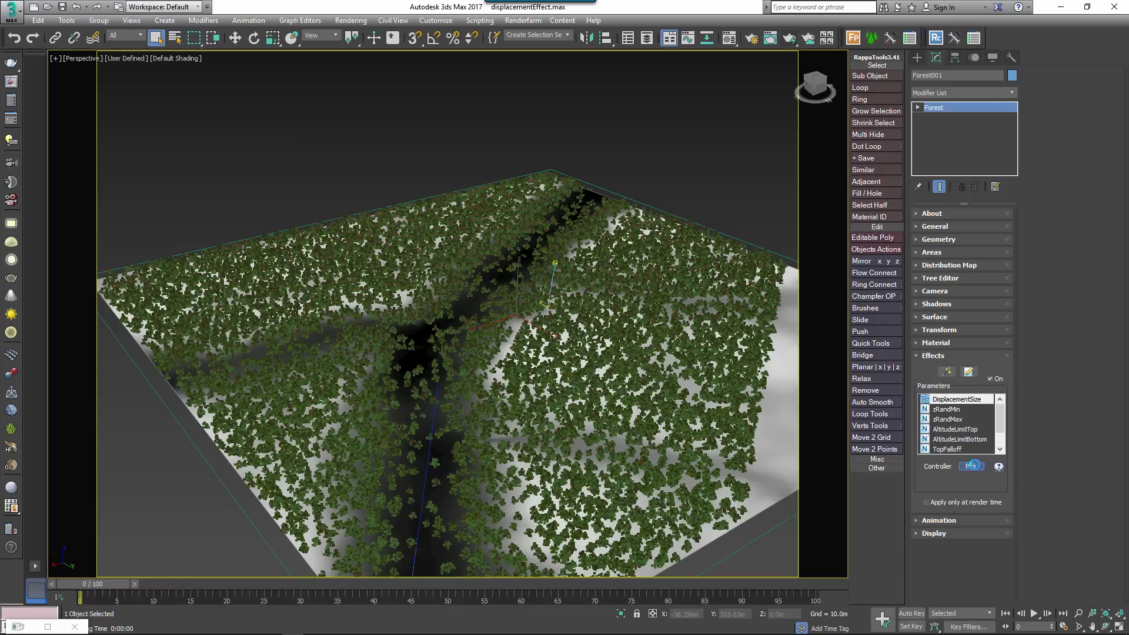
Step: Link the DisplacementSize effect parameter to the VRayDisplacementMod amount track
click(970, 466)
scroll(558, 320, down, 4)
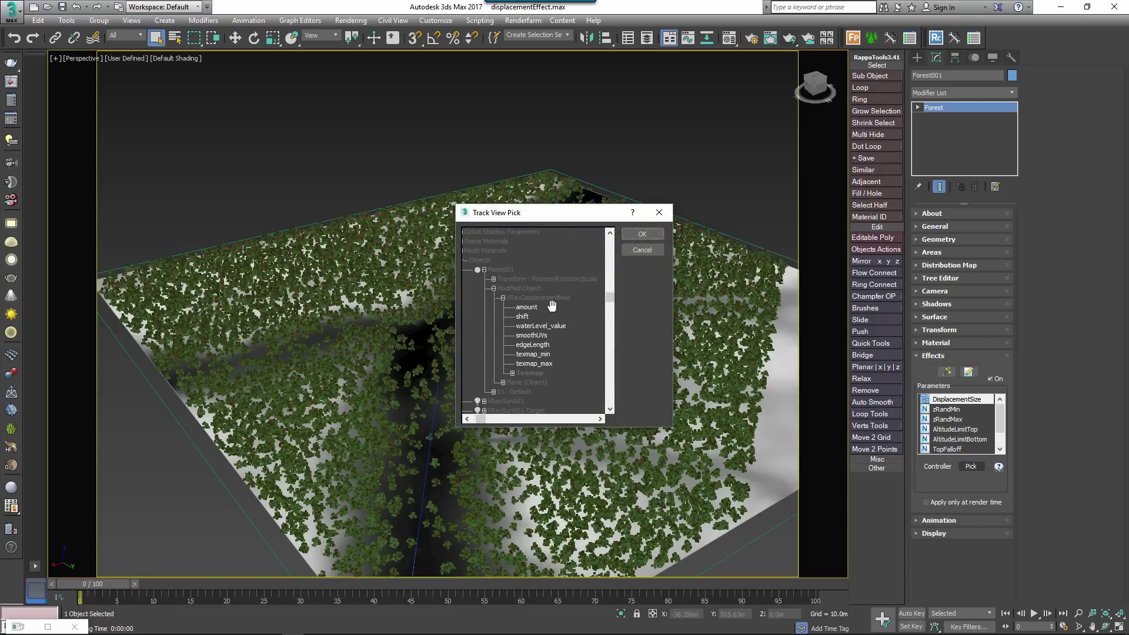
click(537, 309)
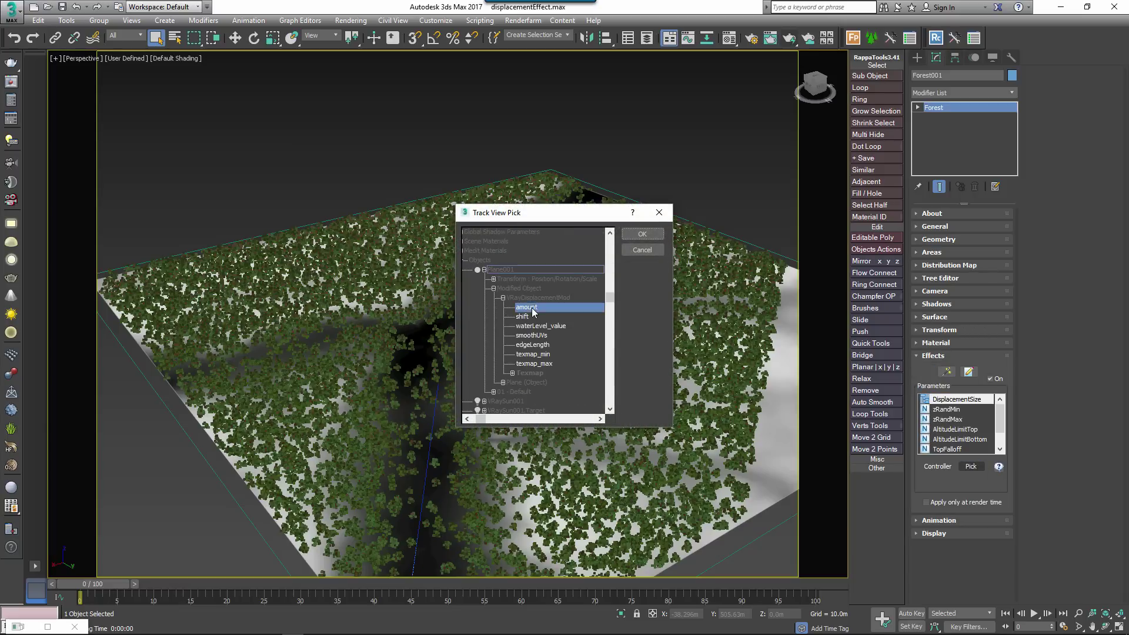
click(641, 234)
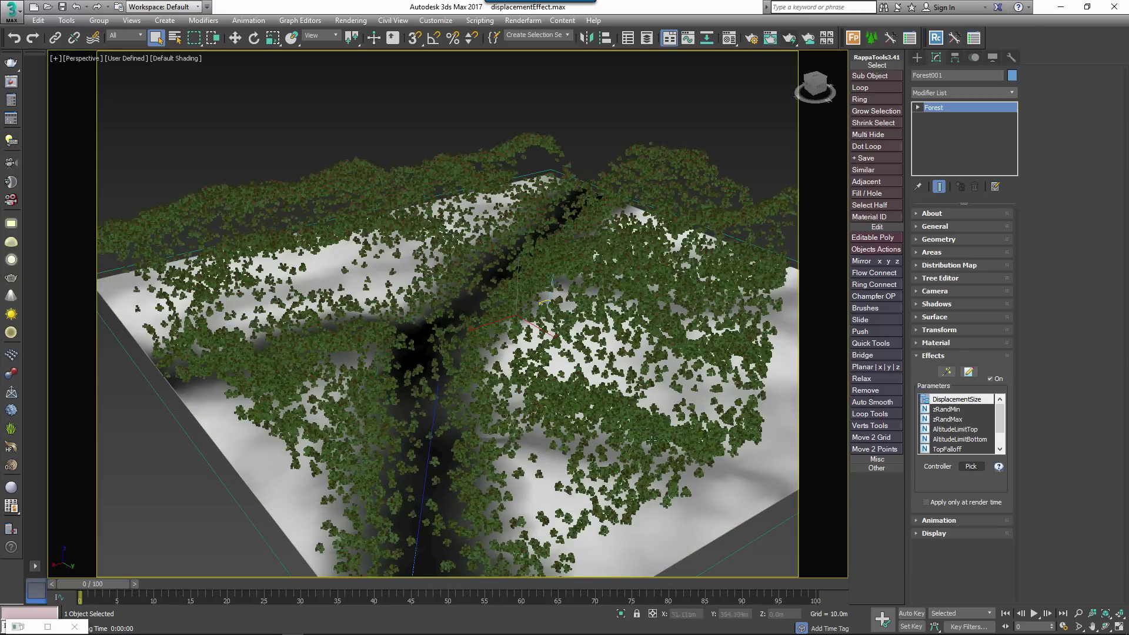
Step: Switch to the PhysCamera001 view and render the displaced terrain with trees
scroll(647, 447, down, 10)
alt+middle_drag(667, 418, 411, 343)
scroll(423, 335, up, 10)
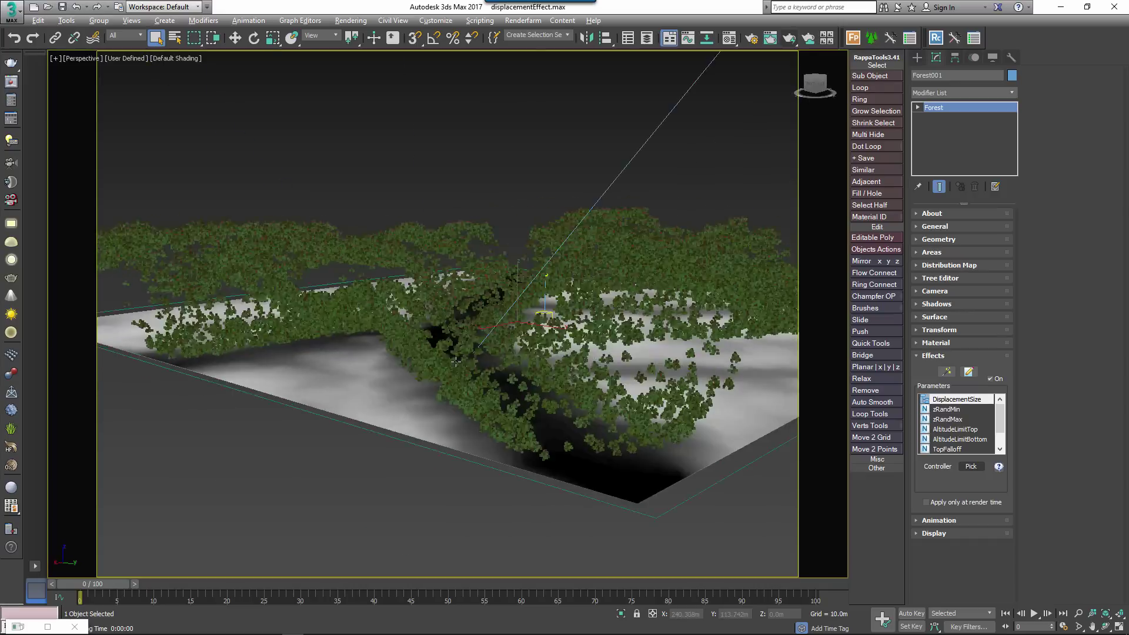
key(c)
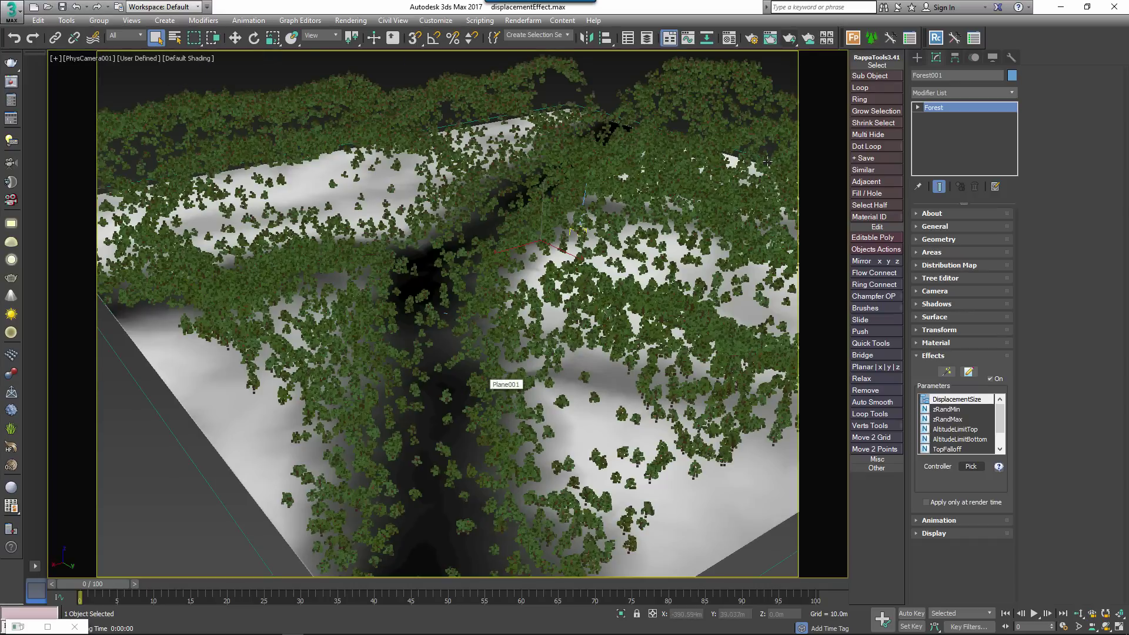
click(788, 38)
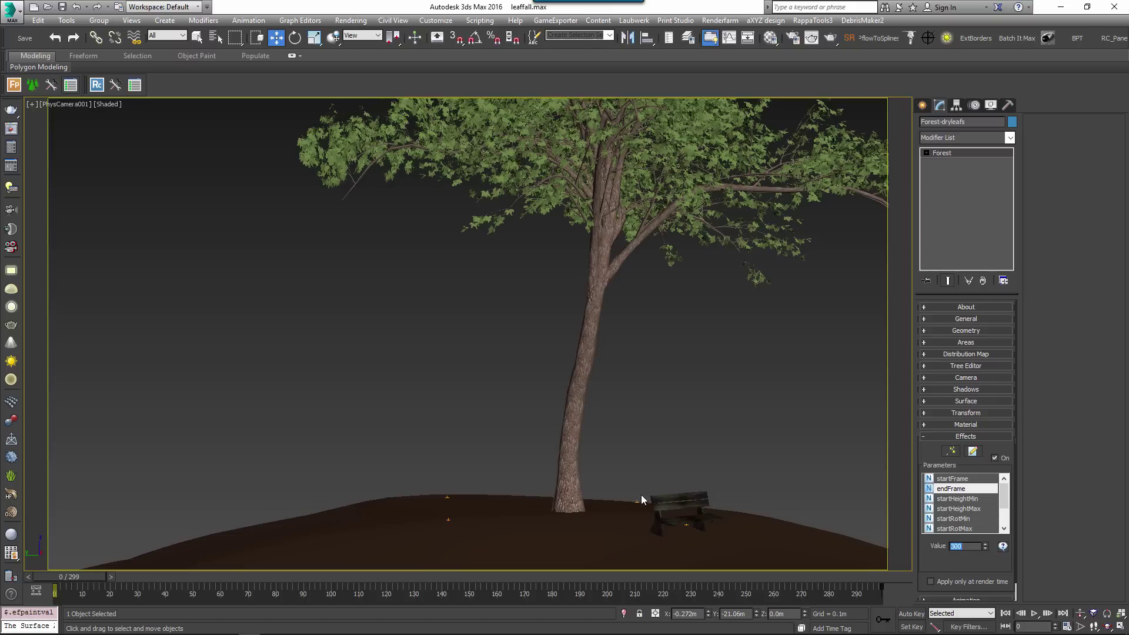
Step: Play back the leaf-fall animation in the viewport
click(1034, 613)
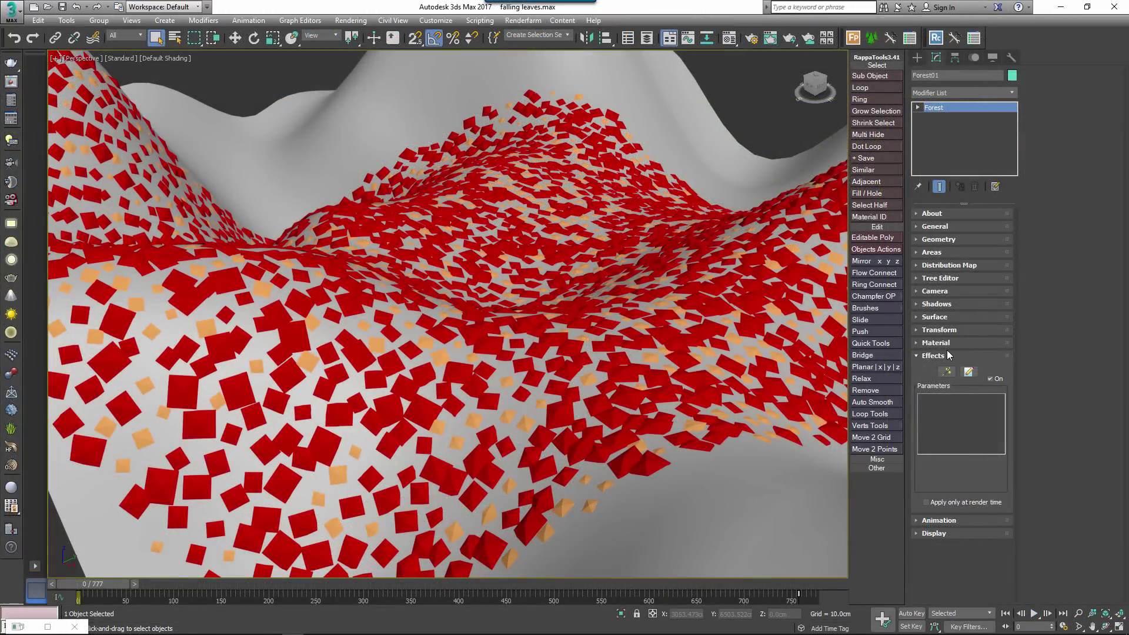
Step: Import FEffects_LeafFall.eff from the Animation Effects folder onto Forest01 and accept it
click(968, 371)
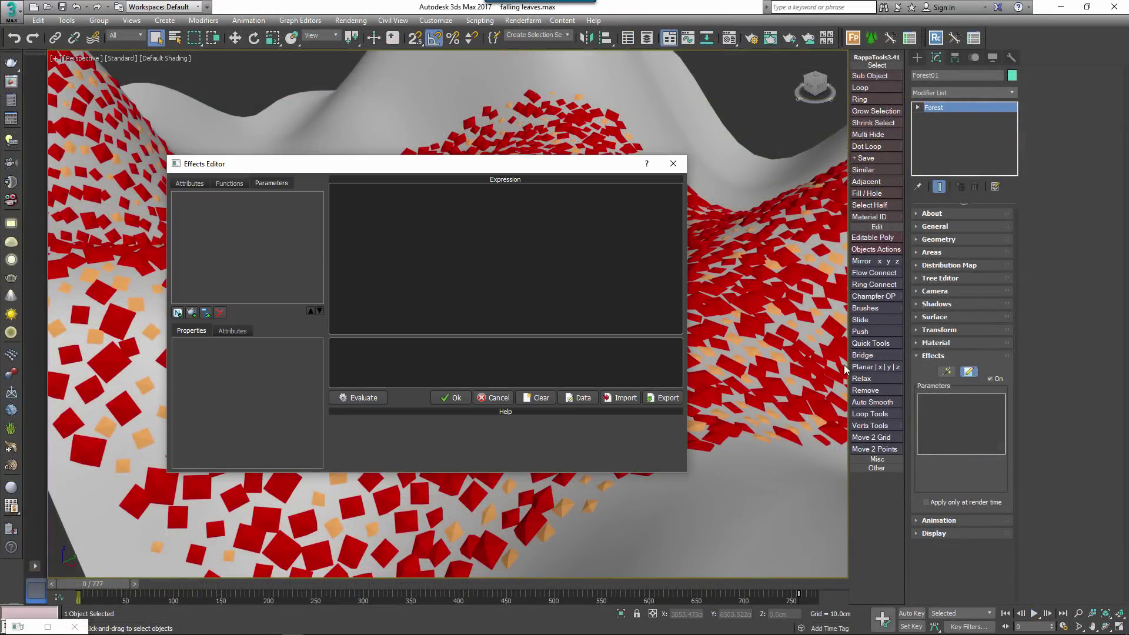
drag(531, 171, 484, 138)
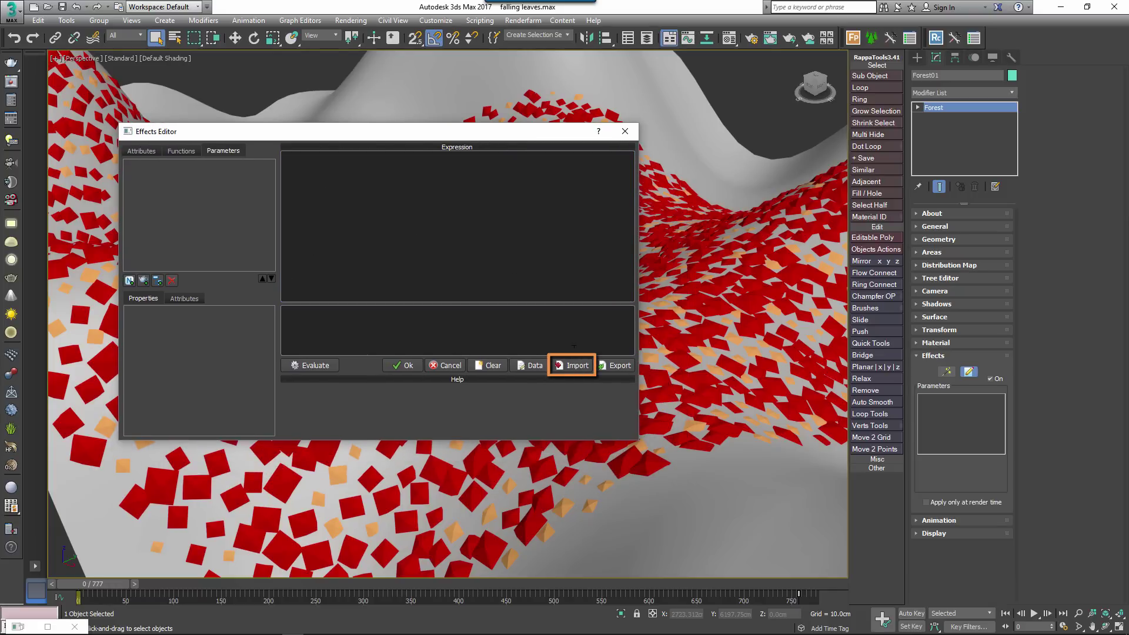
click(573, 366)
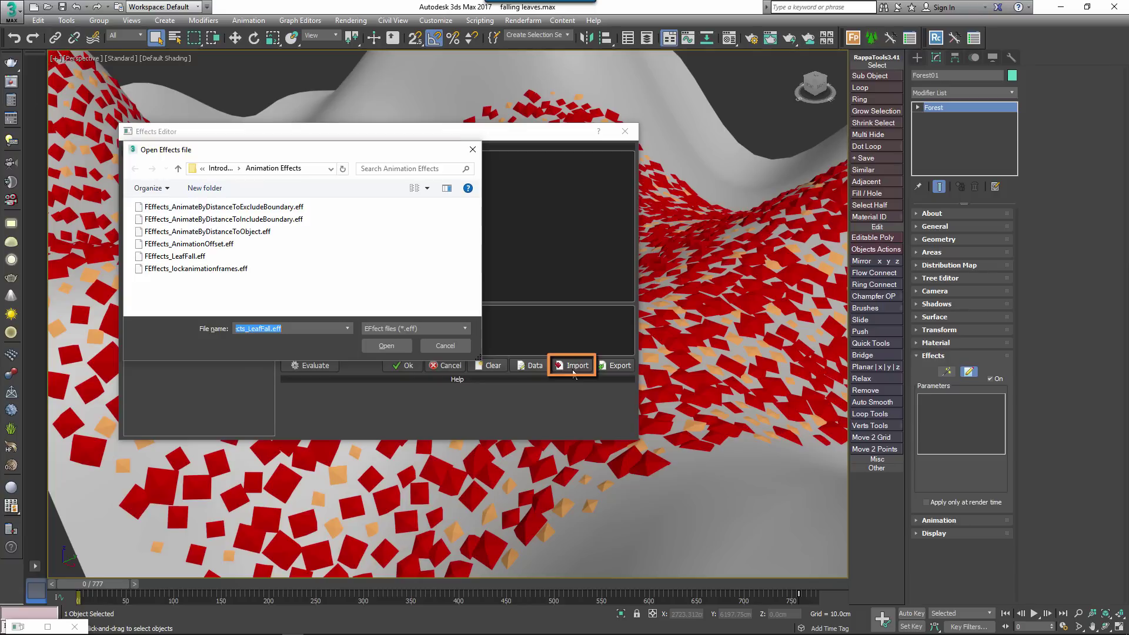
click(144, 259)
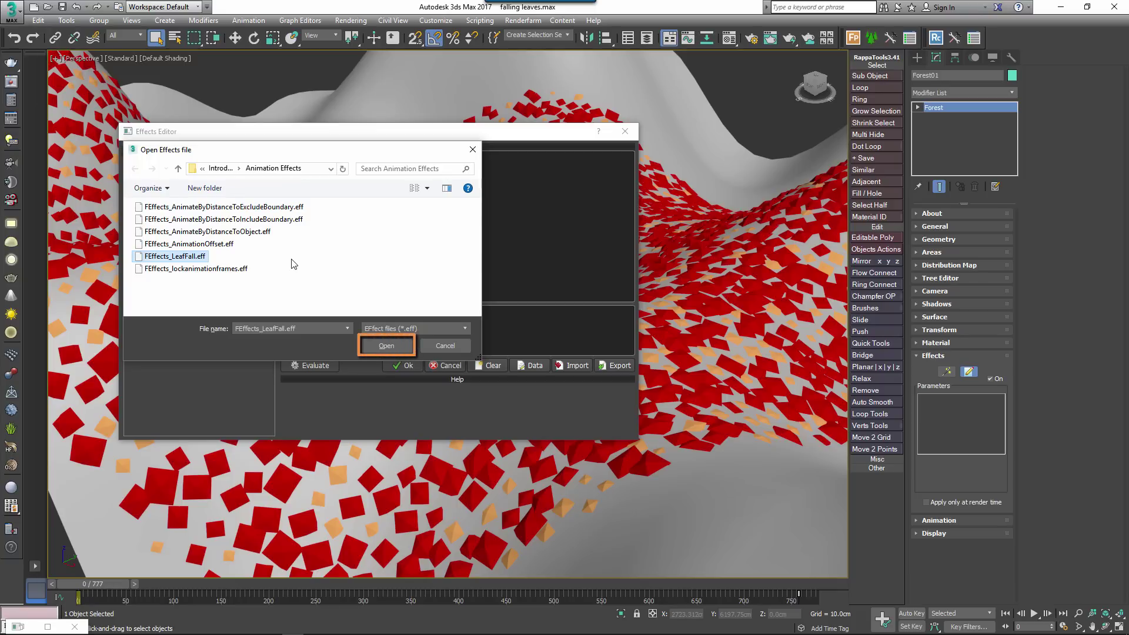
click(383, 345)
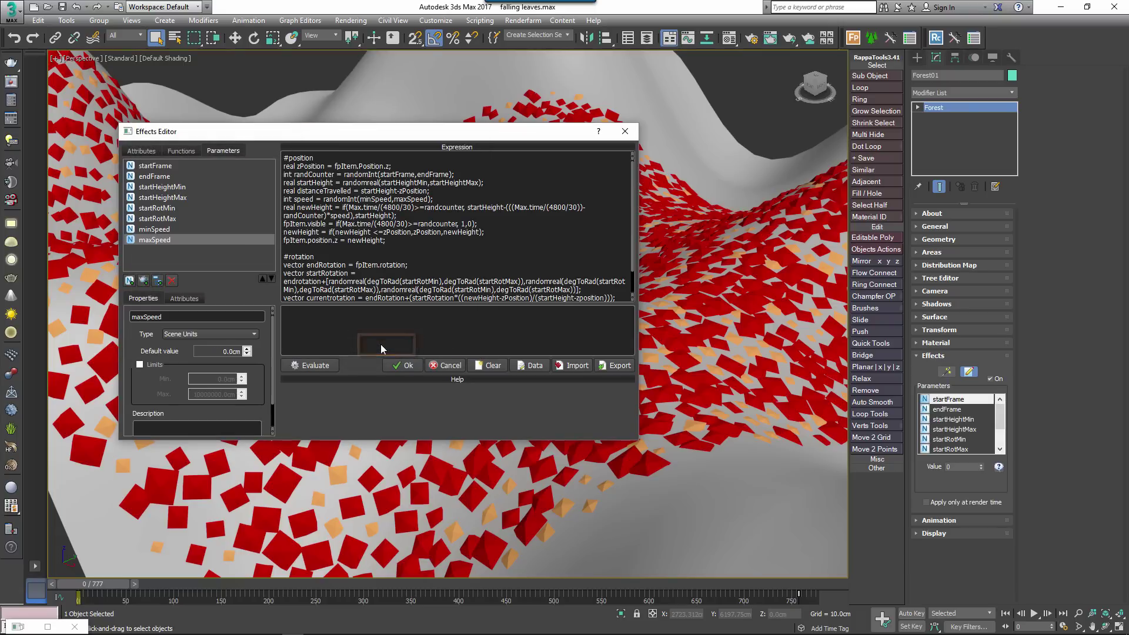
scroll(414, 228, down, 1)
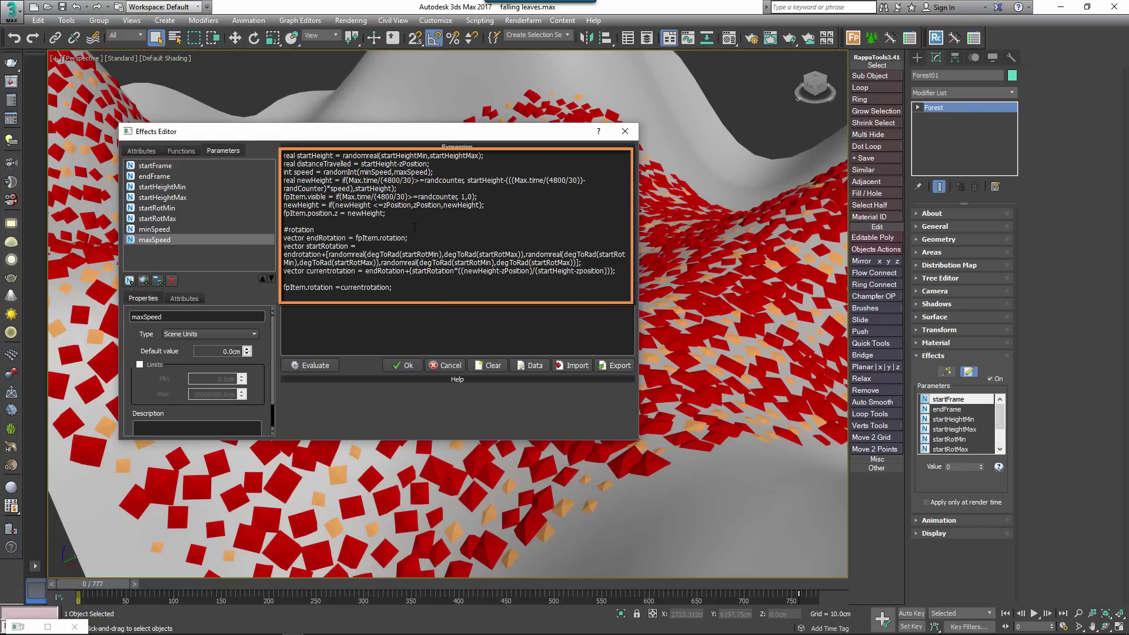
scroll(414, 227, up, 1)
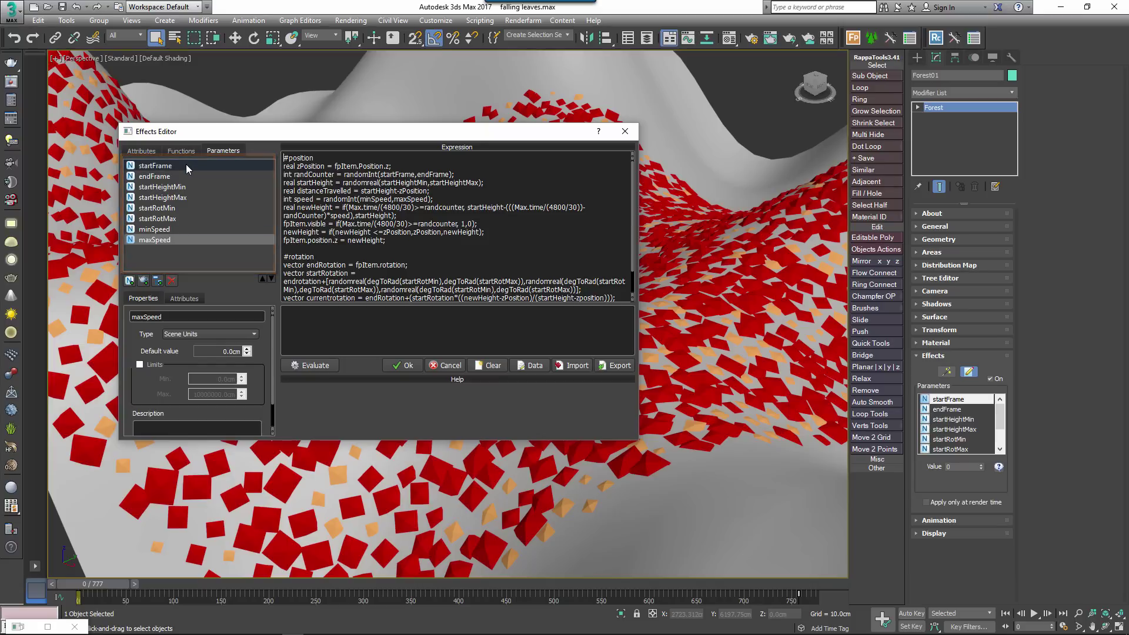
click(414, 366)
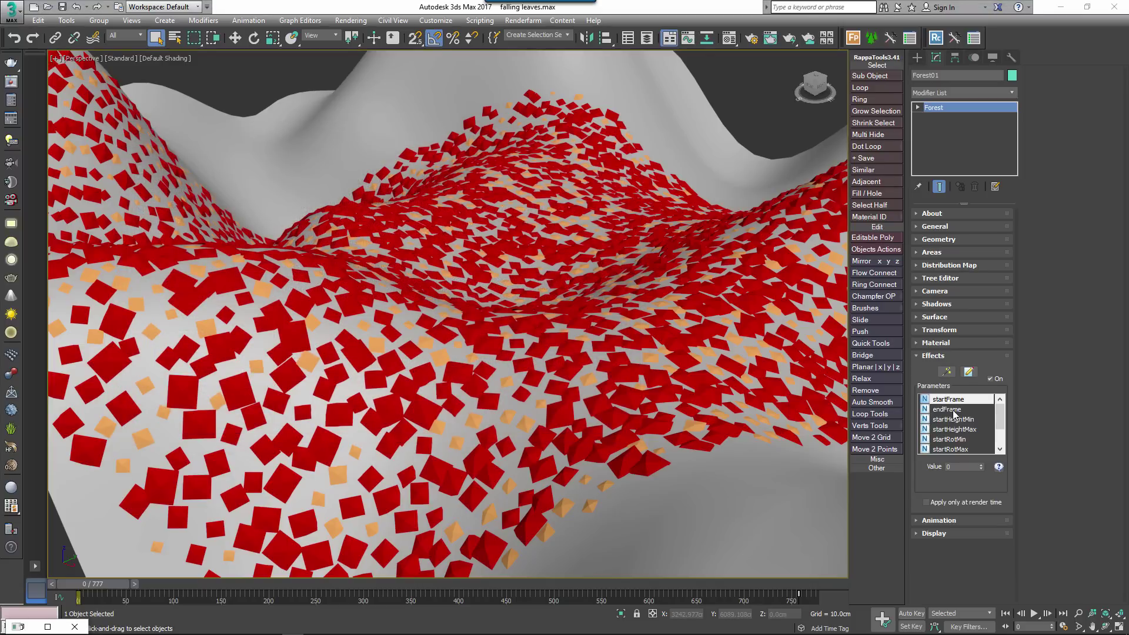
Step: Set the LeafFall endFrame to 200 and scrub to about frame 237
mouse_move(1001, 419)
mouse_down()
mouse_move(1003, 438)
mouse_move(1003, 403)
mouse_up()
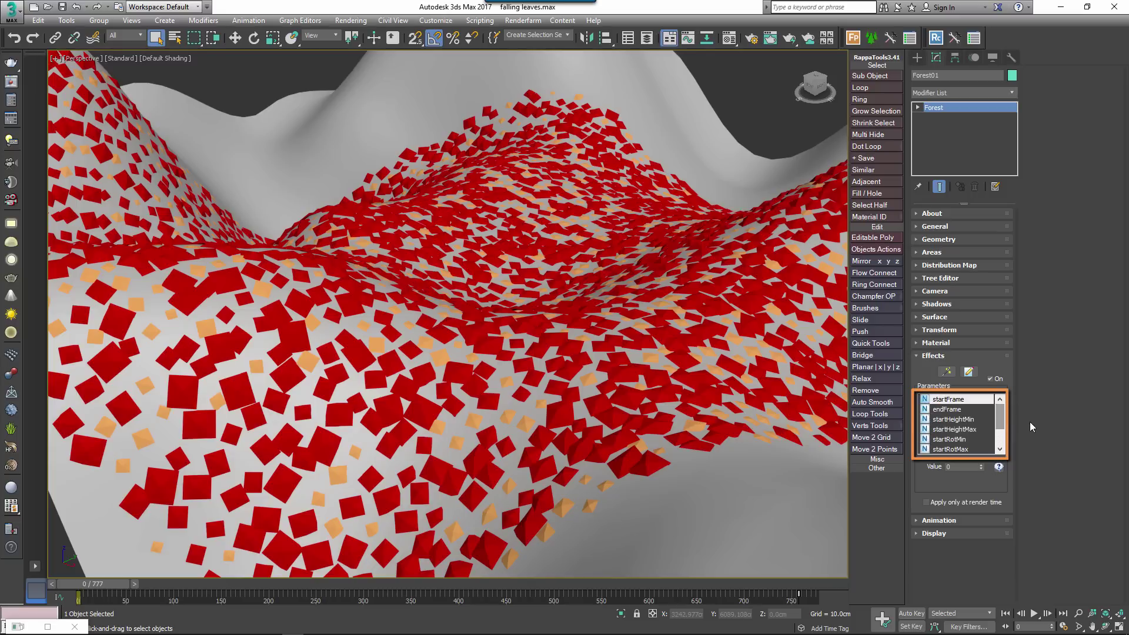
click(963, 402)
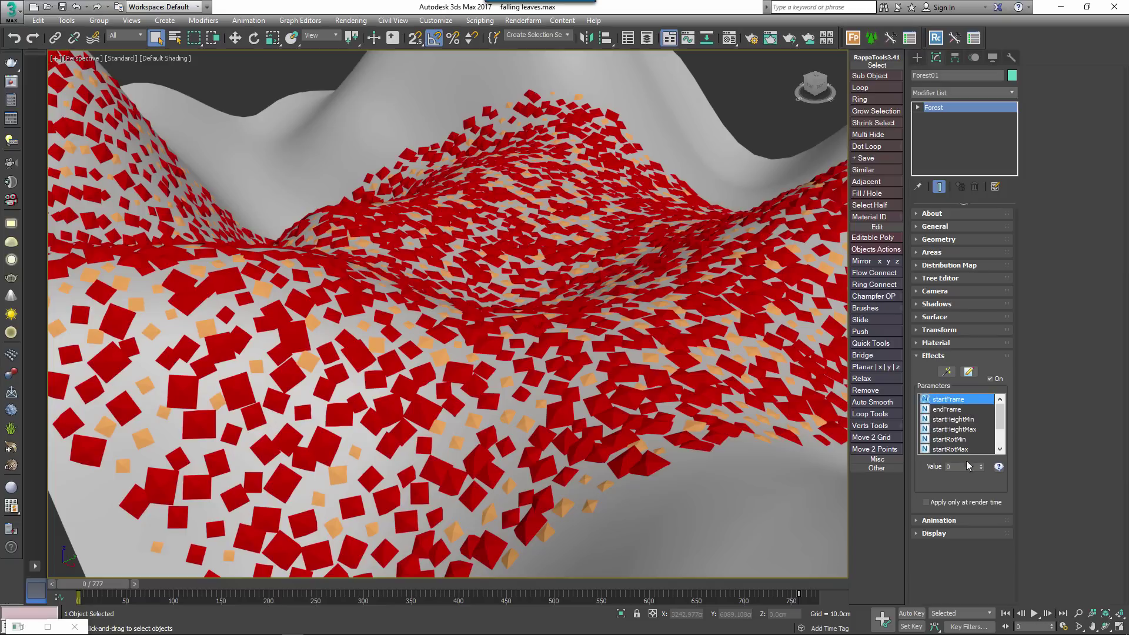
click(957, 412)
click(964, 466)
text(20)
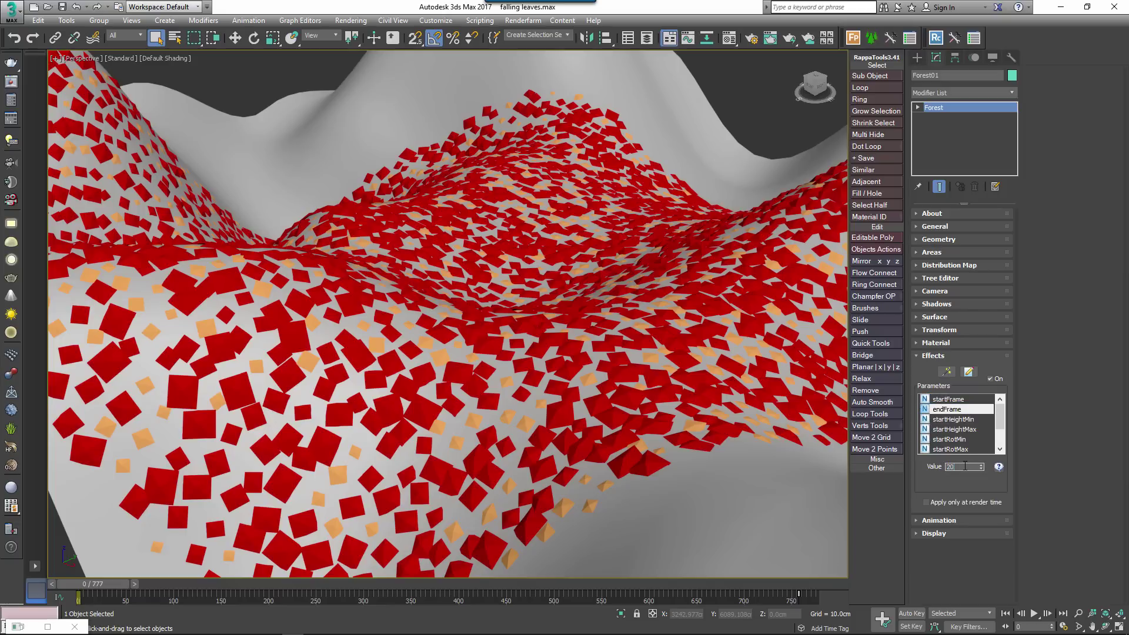
text(0)
key(Return)
drag(92, 583, 310, 583)
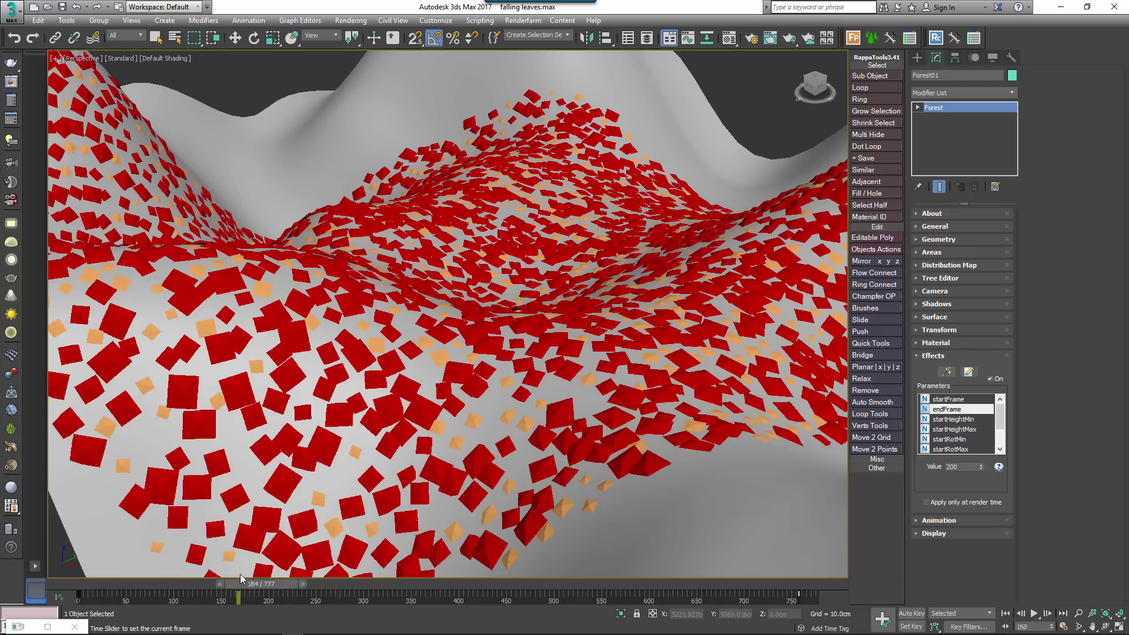
Step: Set startHeightMin to 2000 cm and raise startHeightMax to about 7040 cm
click(964, 419)
click(961, 466)
text(2000)
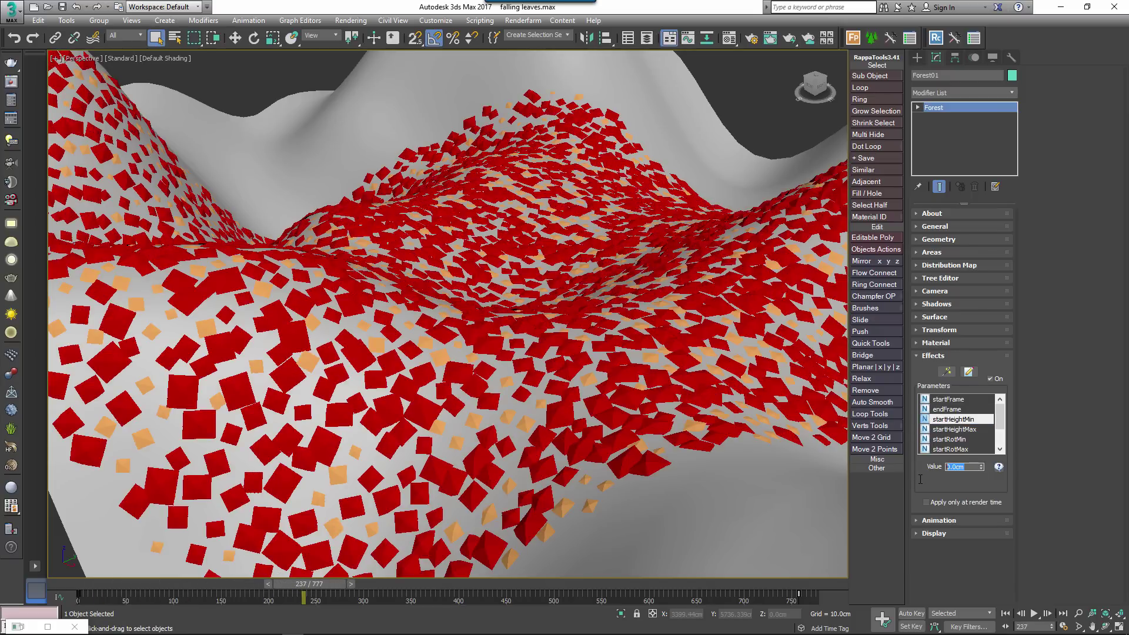
key(Return)
click(954, 429)
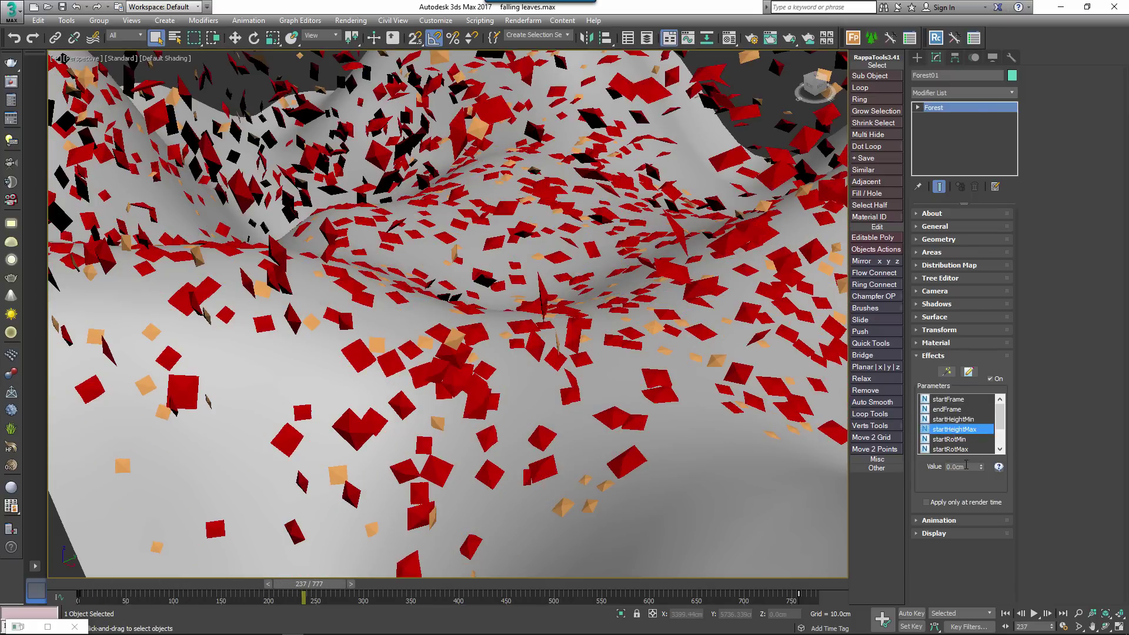
text(2000)
key(Return)
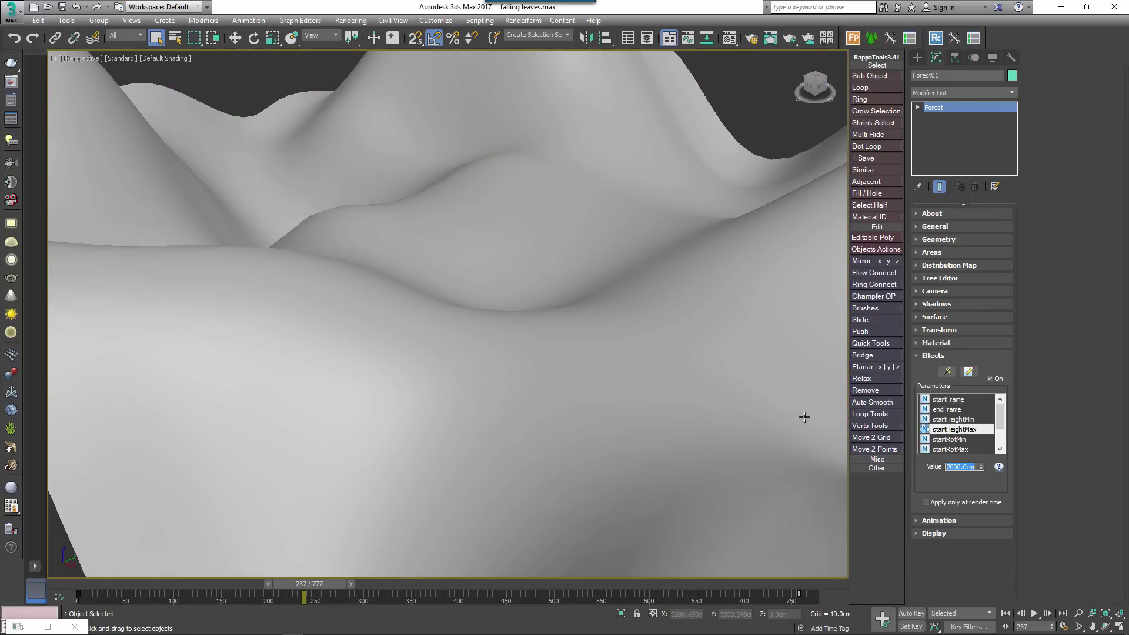
scroll(735, 397, down, 5)
drag(981, 464, 981, 382)
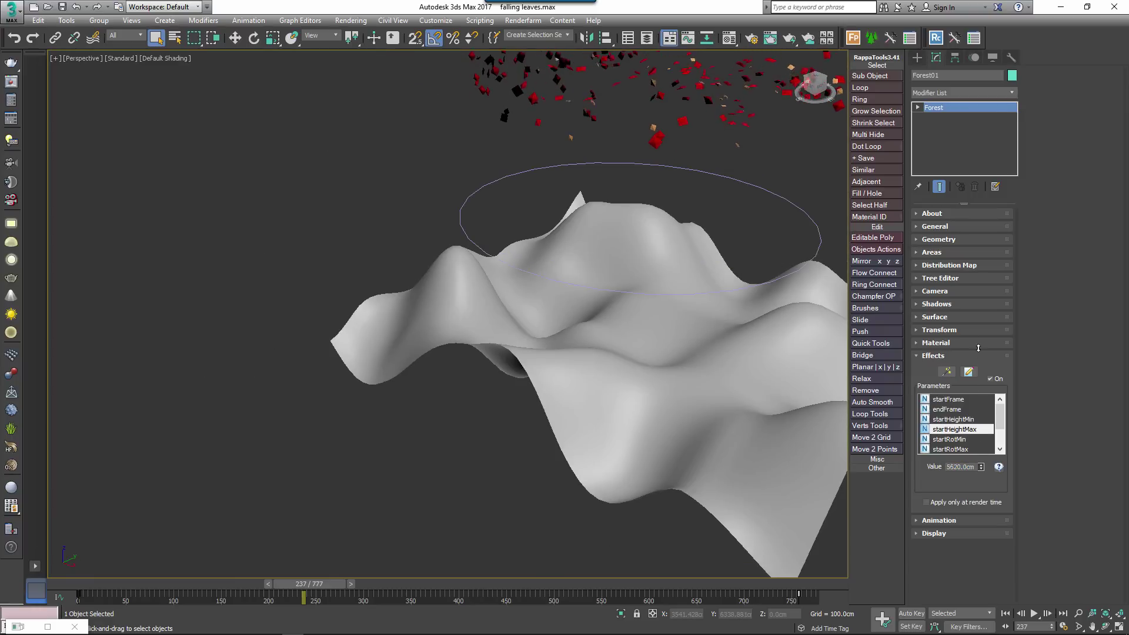
scroll(673, 395, down, 5)
drag(291, 583, 317, 582)
Step: Set minSpeed to 10 cm and maxSpeed to 50 cm
scroll(976, 436, down, 1)
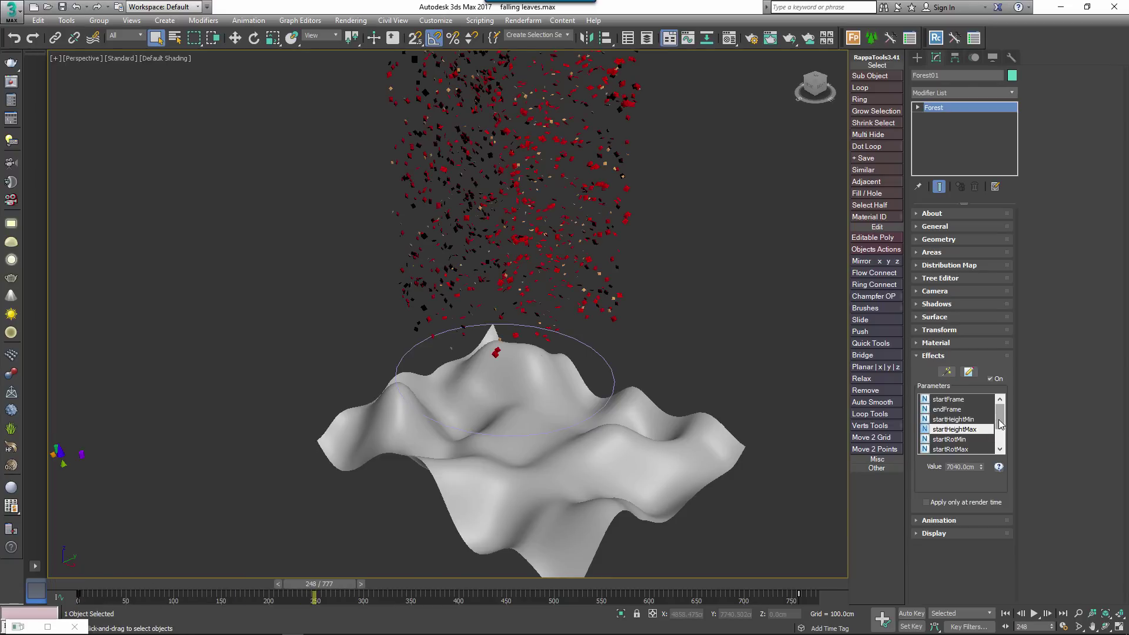
click(973, 430)
key(Tab)
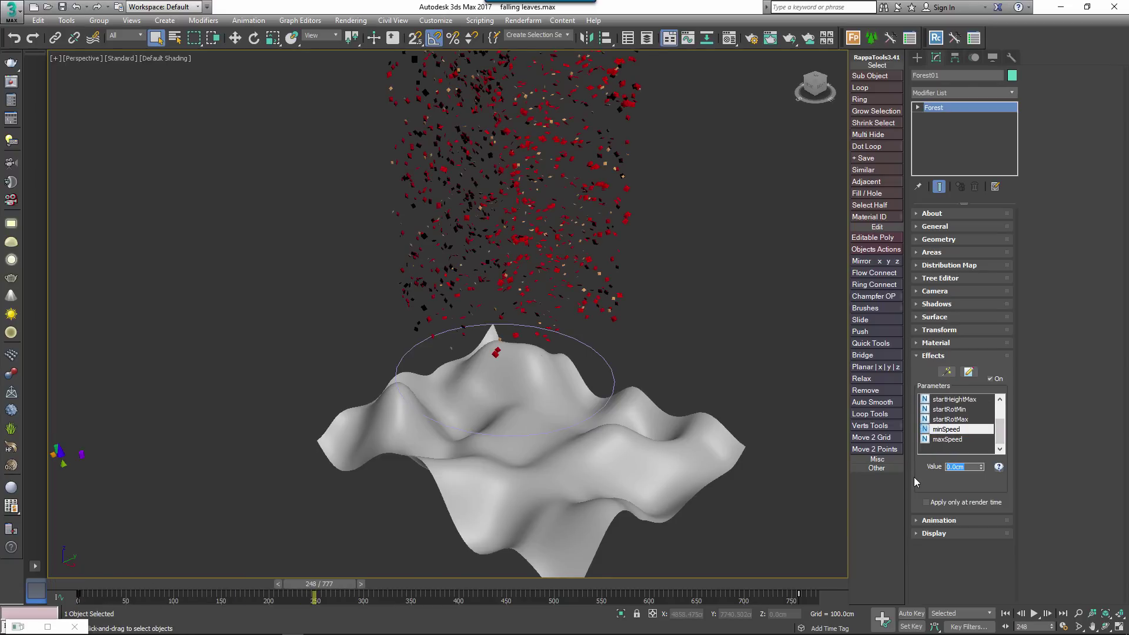
text(10)
click(949, 439)
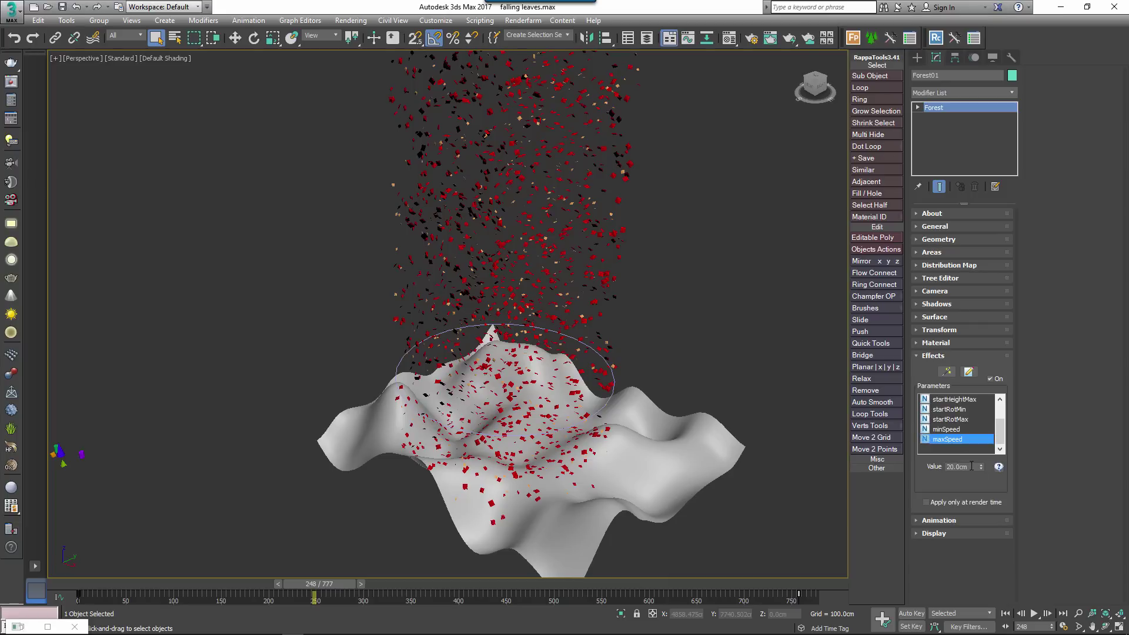
key(Tab)
text(50)
key(Return)
Step: Set the LeafFall startRotMax to 720, previewing the animation around frame 200
click(79, 586)
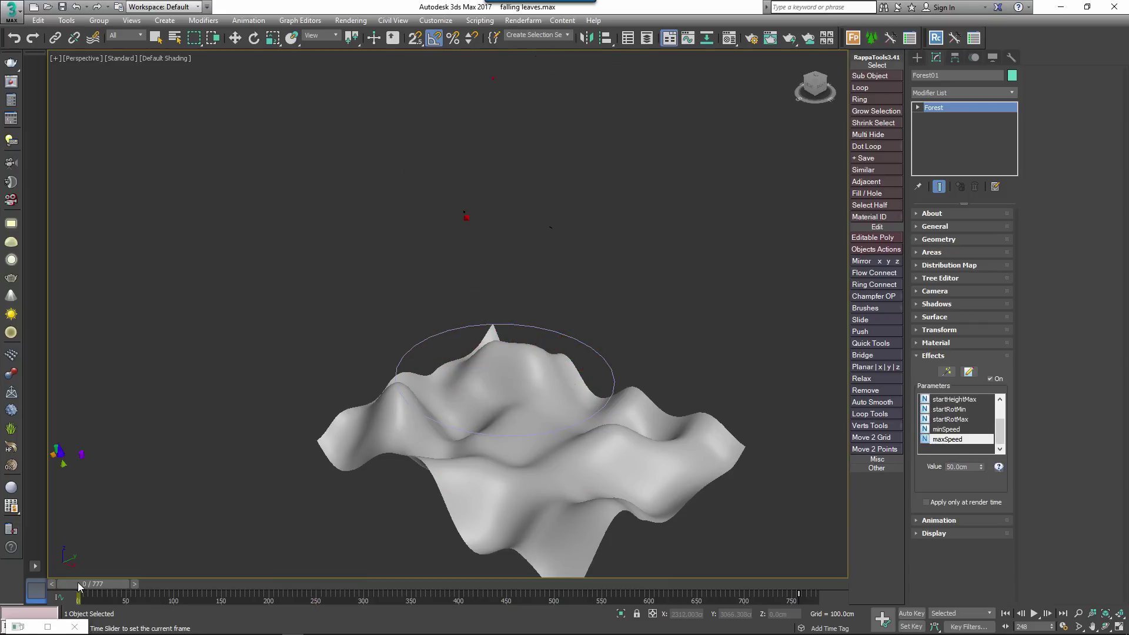
mouse_move(78, 586)
mouse_down()
mouse_move(529, 592)
mouse_move(78, 591)
mouse_up()
click(949, 409)
double_click(953, 467)
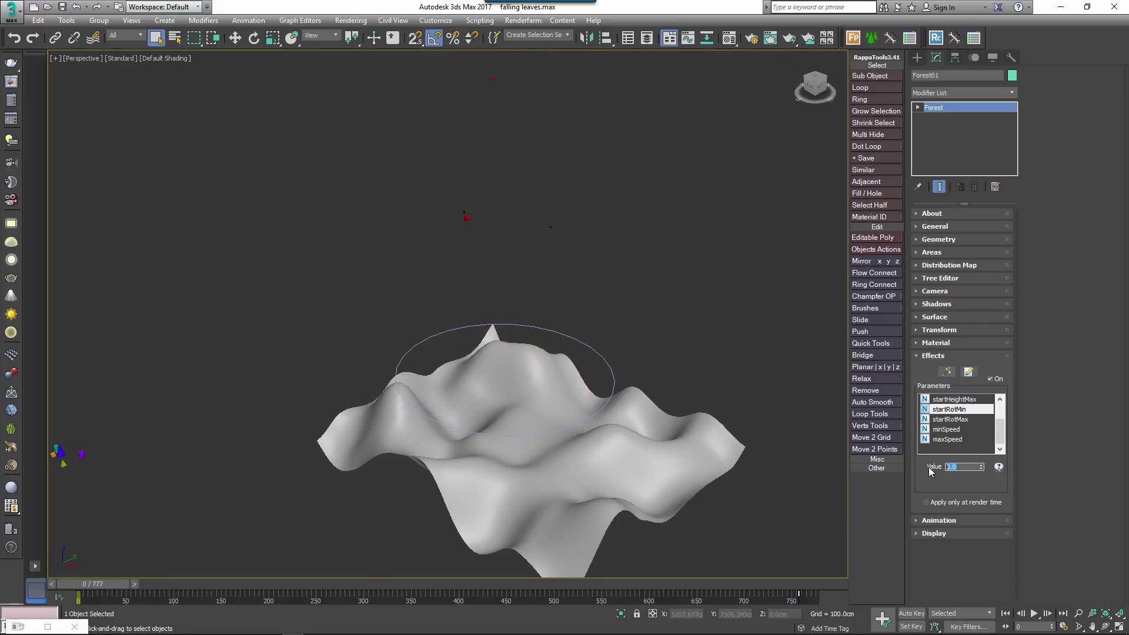
click(973, 419)
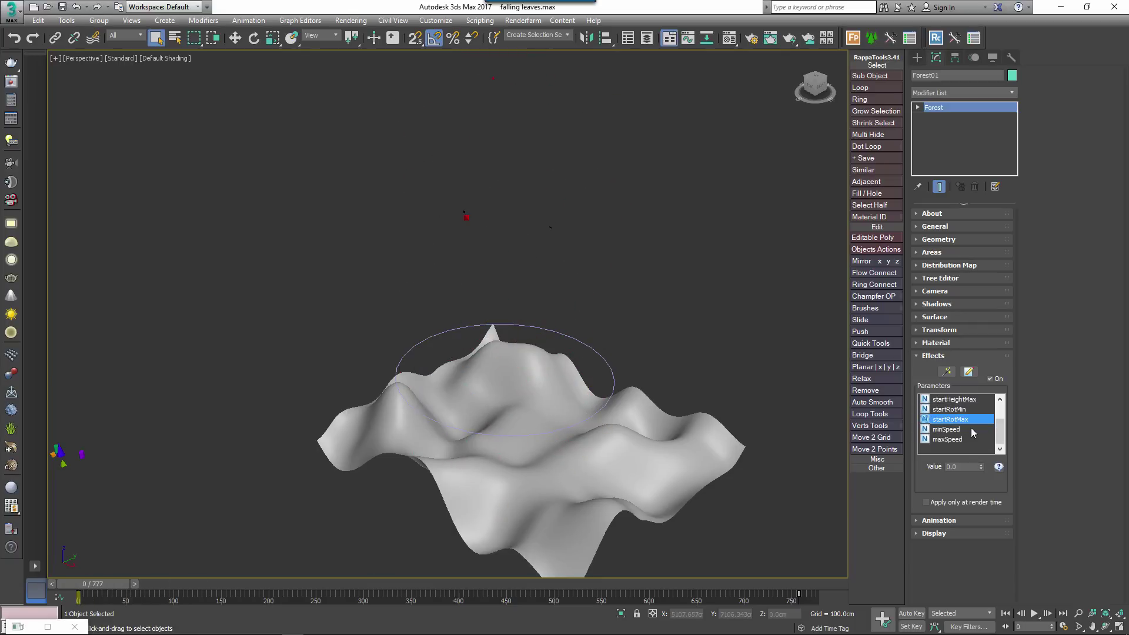
double_click(965, 466)
text(720)
key(Return)
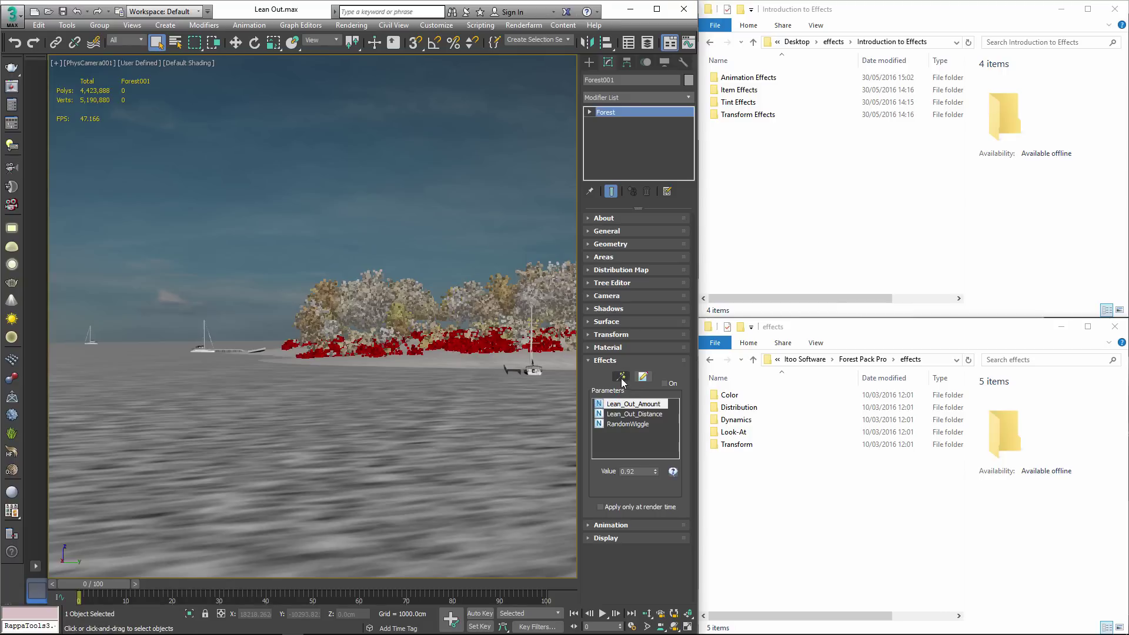
Step: Open the Effects Library from the Forest Effects rollout in the Lean Out scene
click(621, 376)
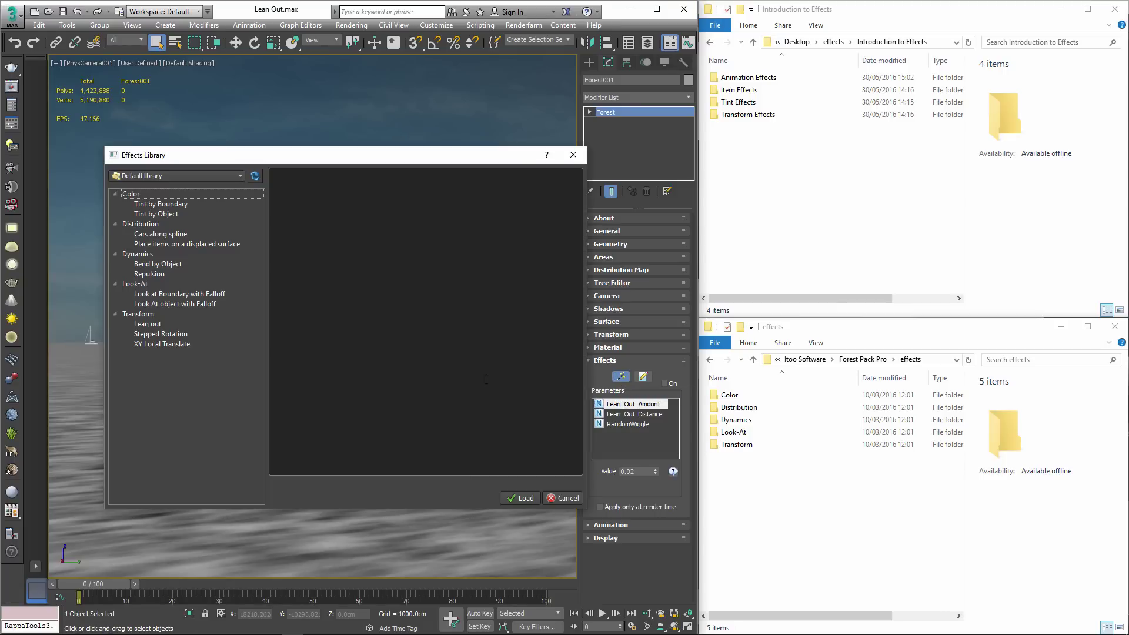
Step: Choose User's path in the library dropdown and move the dialog up and left
click(166, 181)
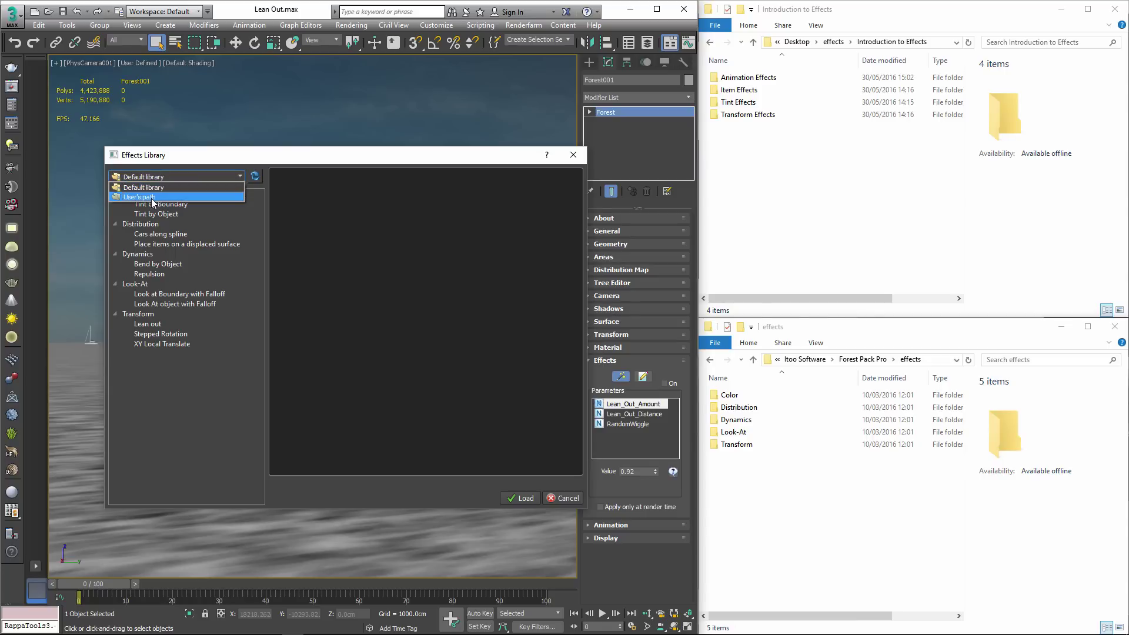
click(152, 199)
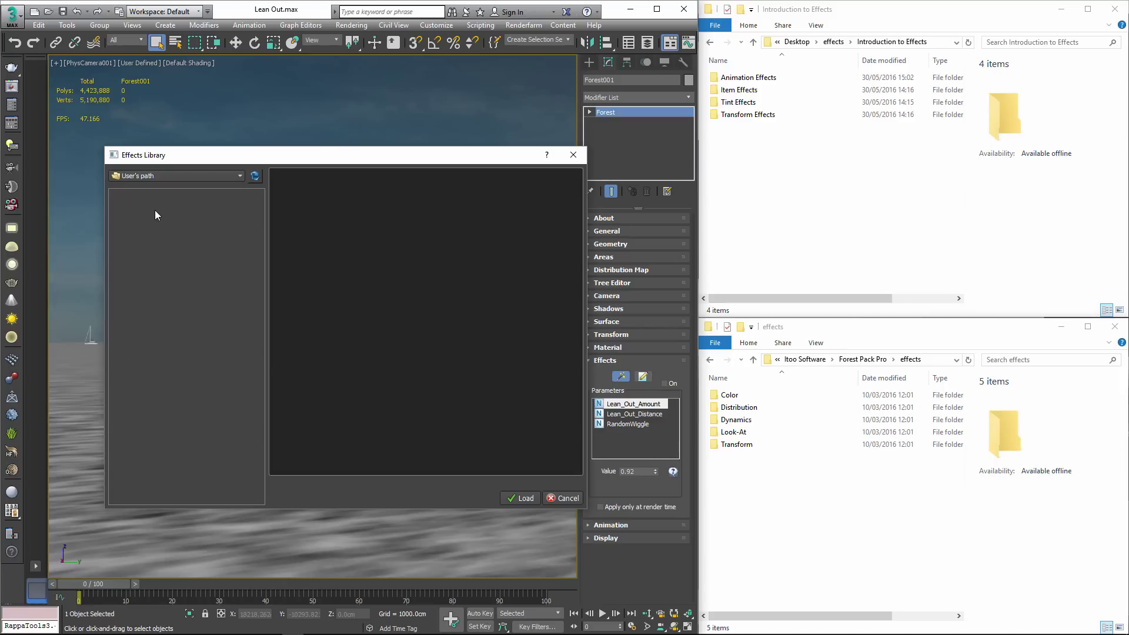
drag(191, 157, 160, 146)
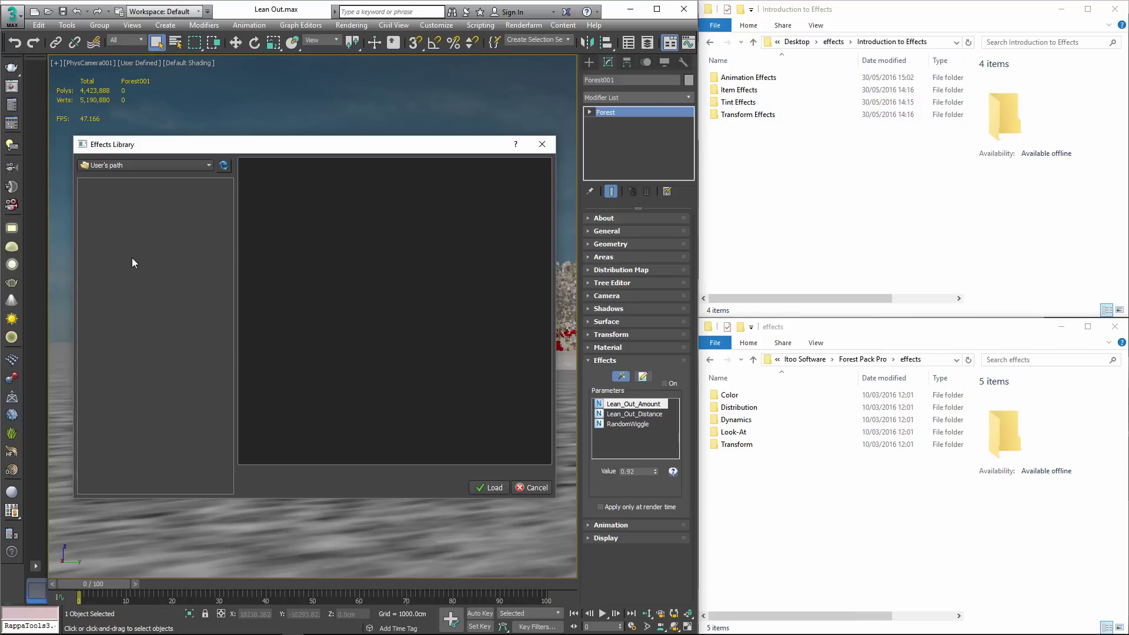
Step: Add the Animate Effects and Transform Effects categories to the user library
right_click(129, 200)
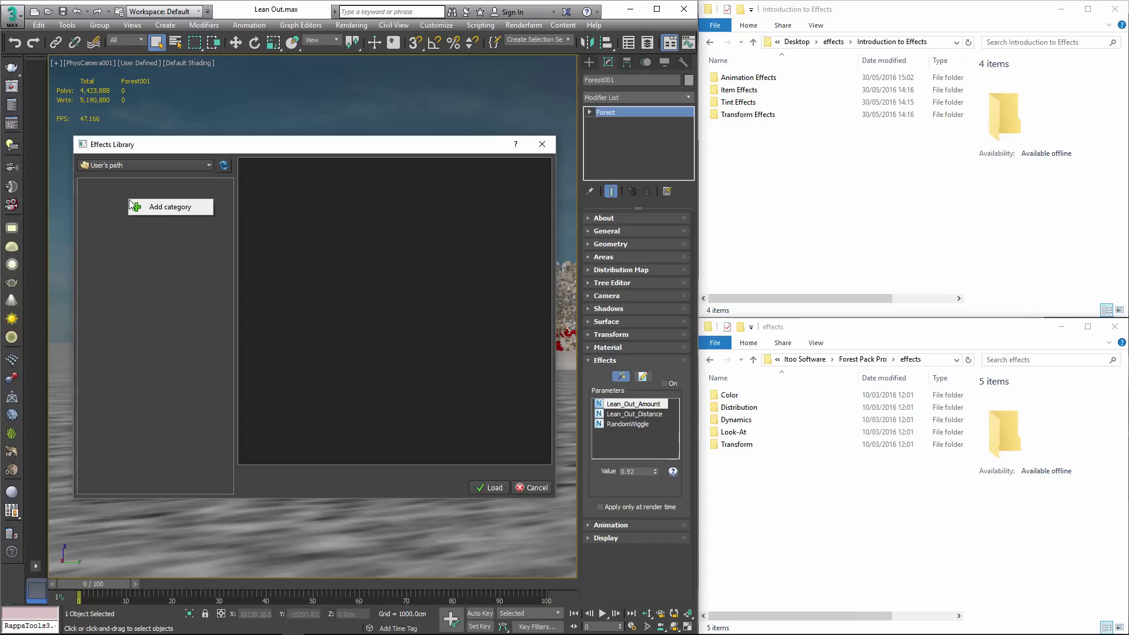
click(166, 208)
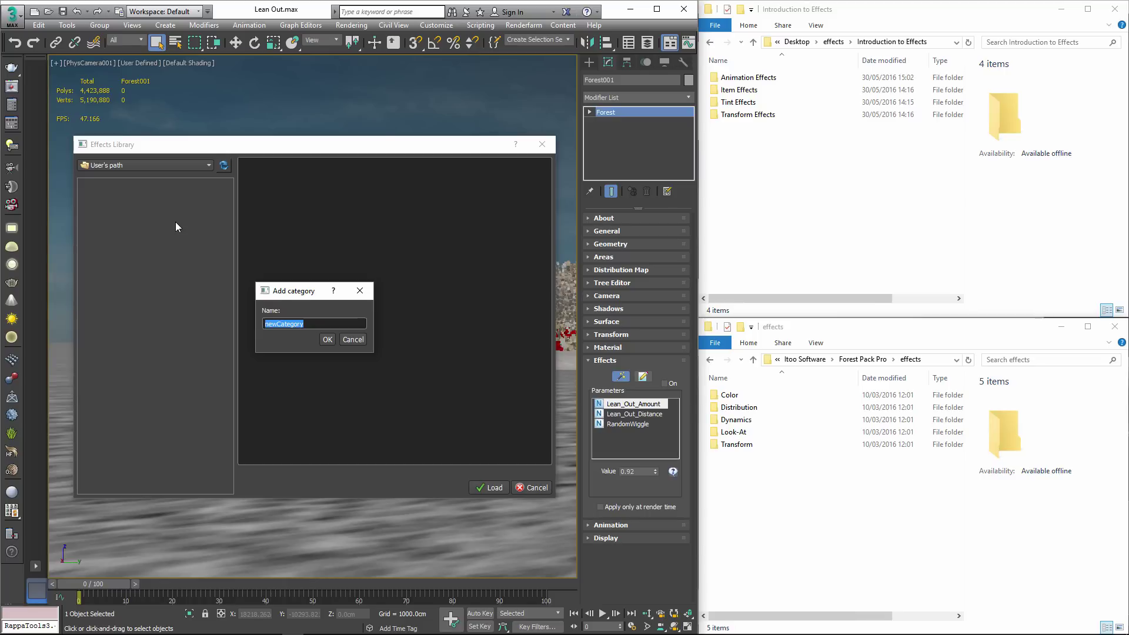
text(Animate Effects)
key(Return)
right_click(175, 221)
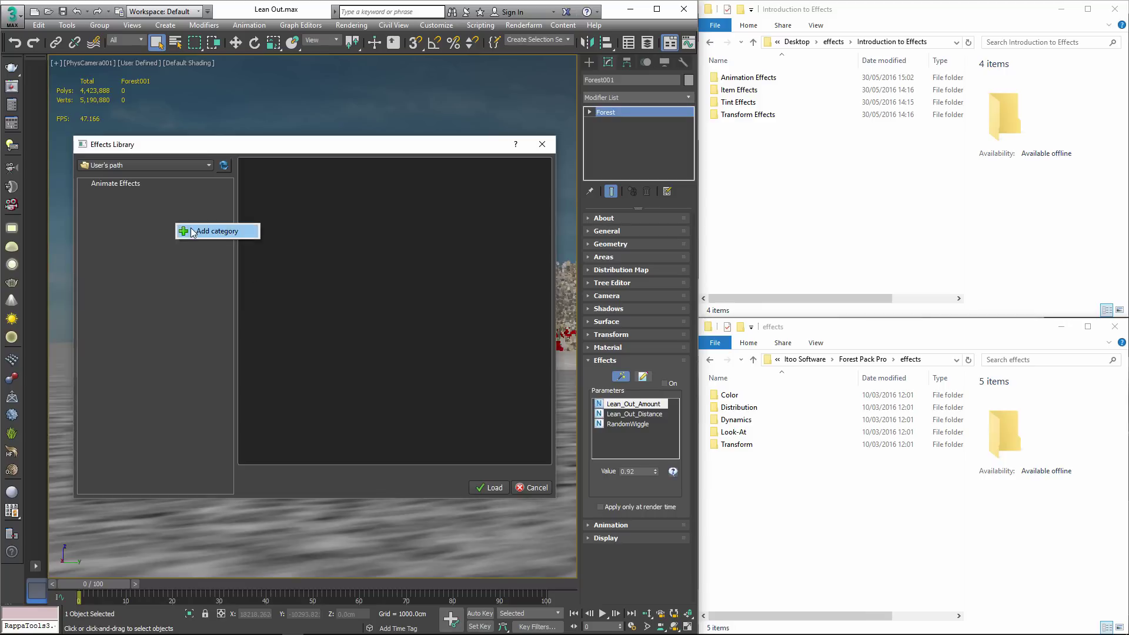
click(226, 232)
text(Transform Effects)
key(Return)
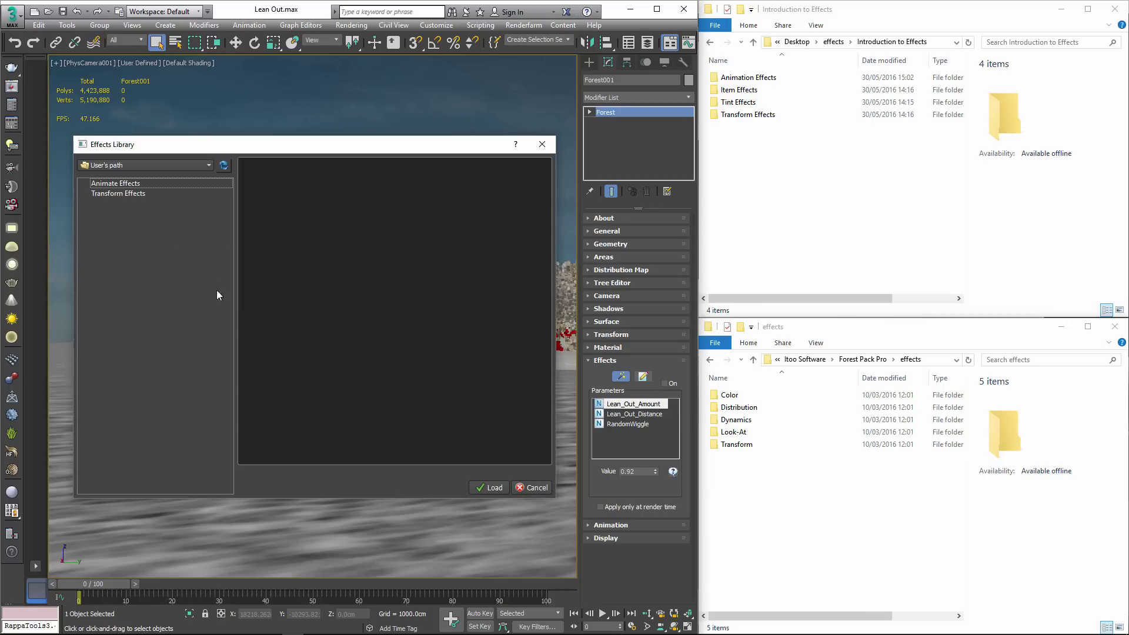
Step: Add the Tint Effects and Item Effects categories to the user library
right_click(202, 268)
click(220, 273)
text(Tint Effects)
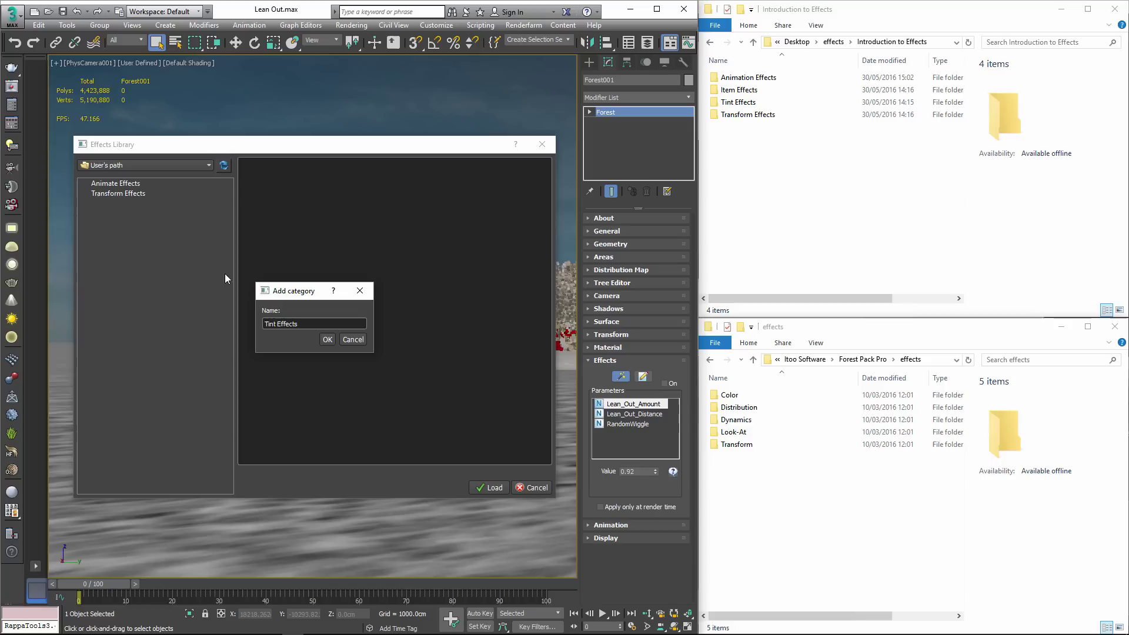
click(327, 337)
right_click(174, 283)
click(195, 296)
text(Item Effects)
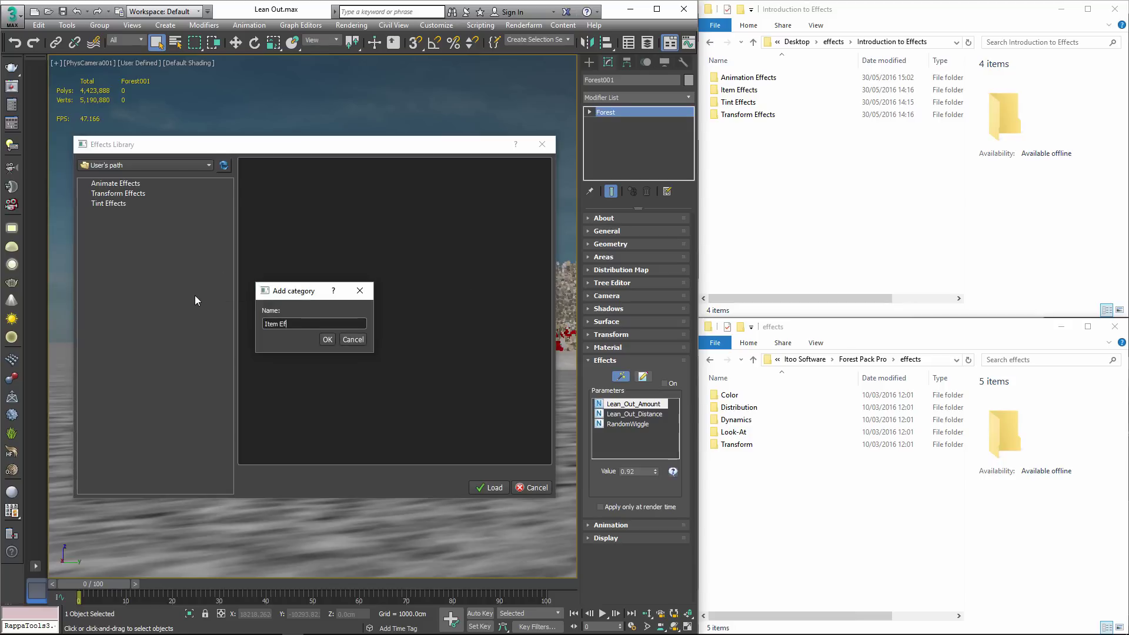
key(Return)
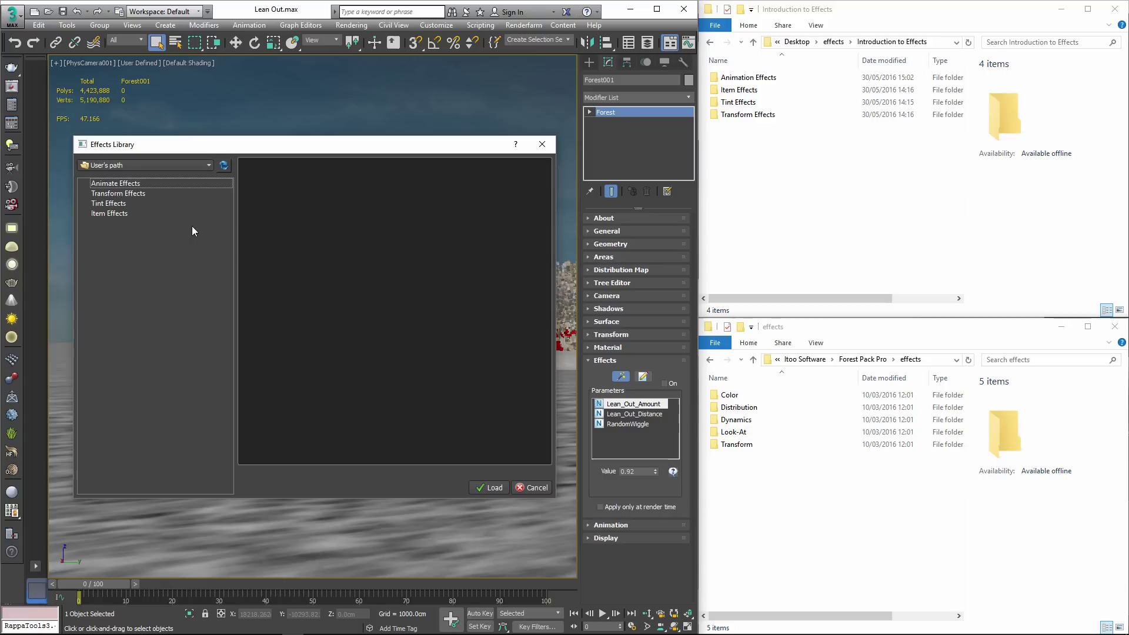
Step: Import the exclude-boundary animate-by-distance EFF into Animate Effects and expand that category
right_click(146, 185)
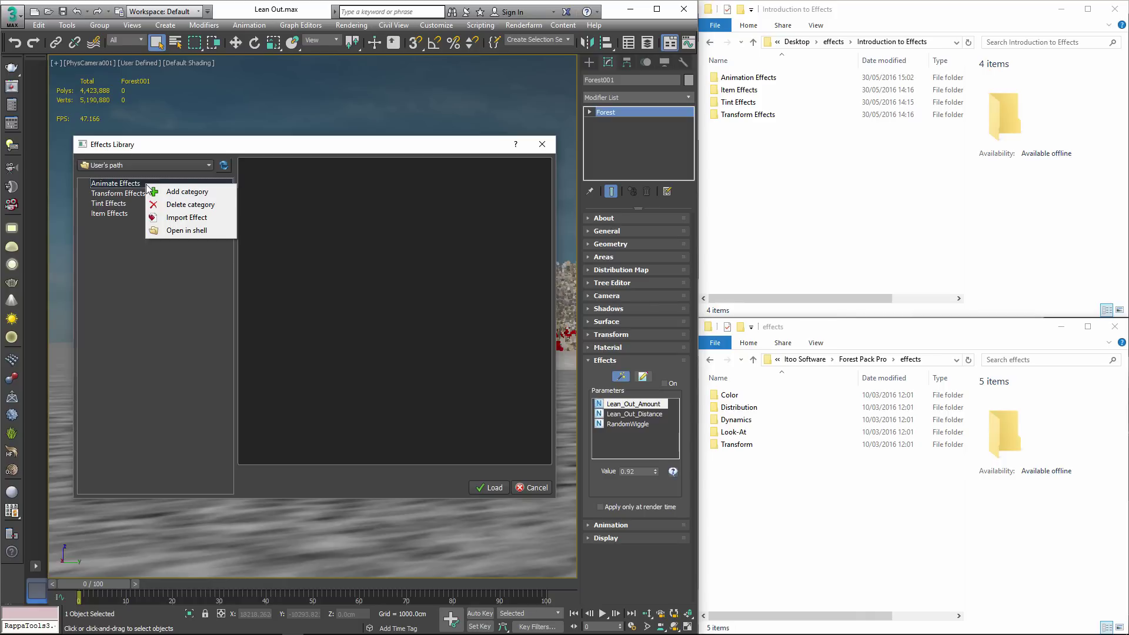
click(164, 218)
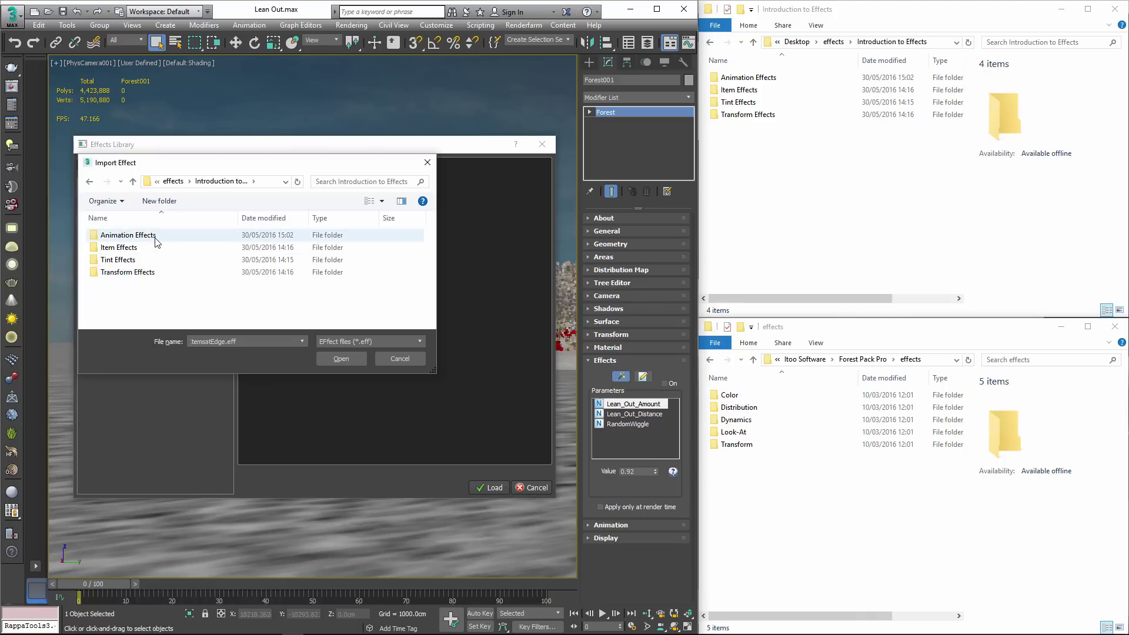
double_click(127, 235)
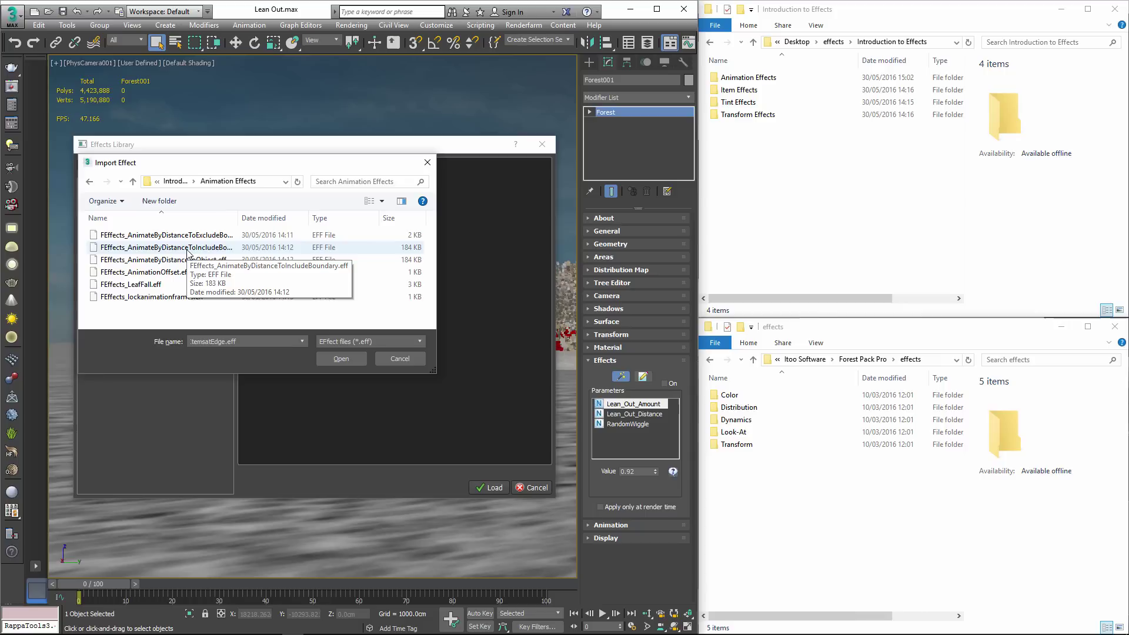
click(179, 236)
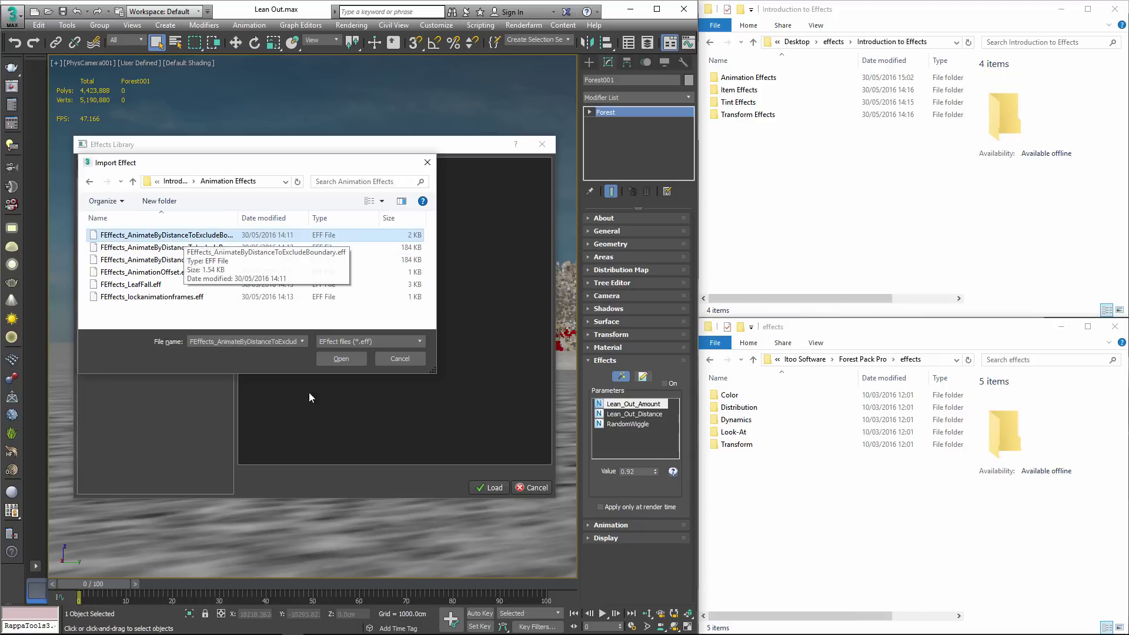
click(342, 359)
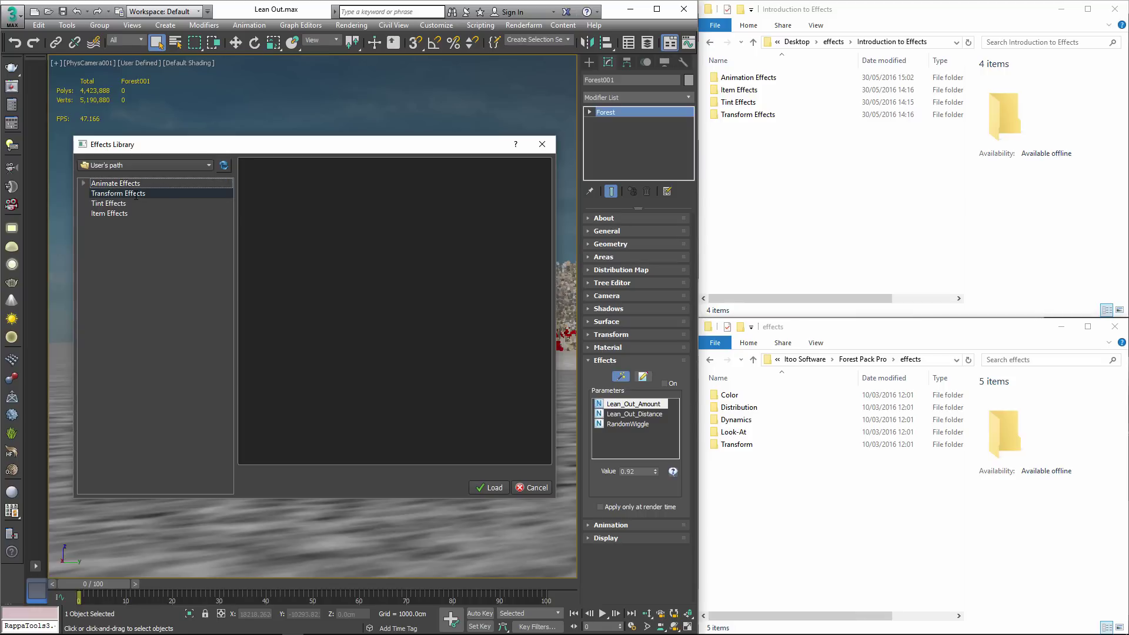
click(84, 183)
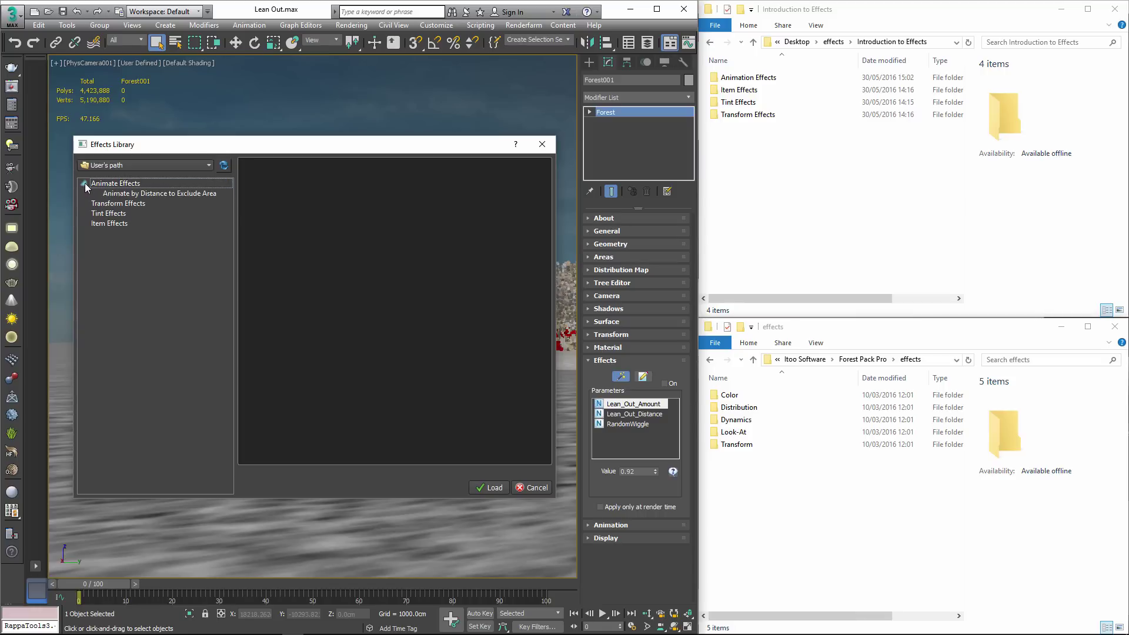
Step: Open the Animate Effects category folder in Explorer and tile it beside the other windows
right_click(128, 184)
click(166, 229)
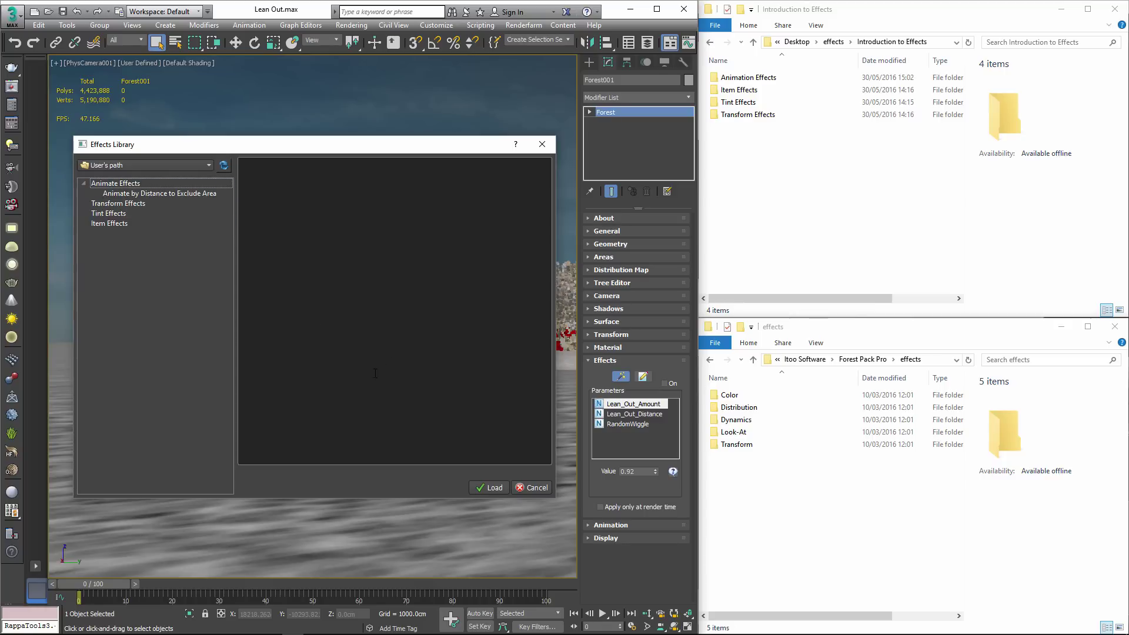
drag(310, 18, 1007, 361)
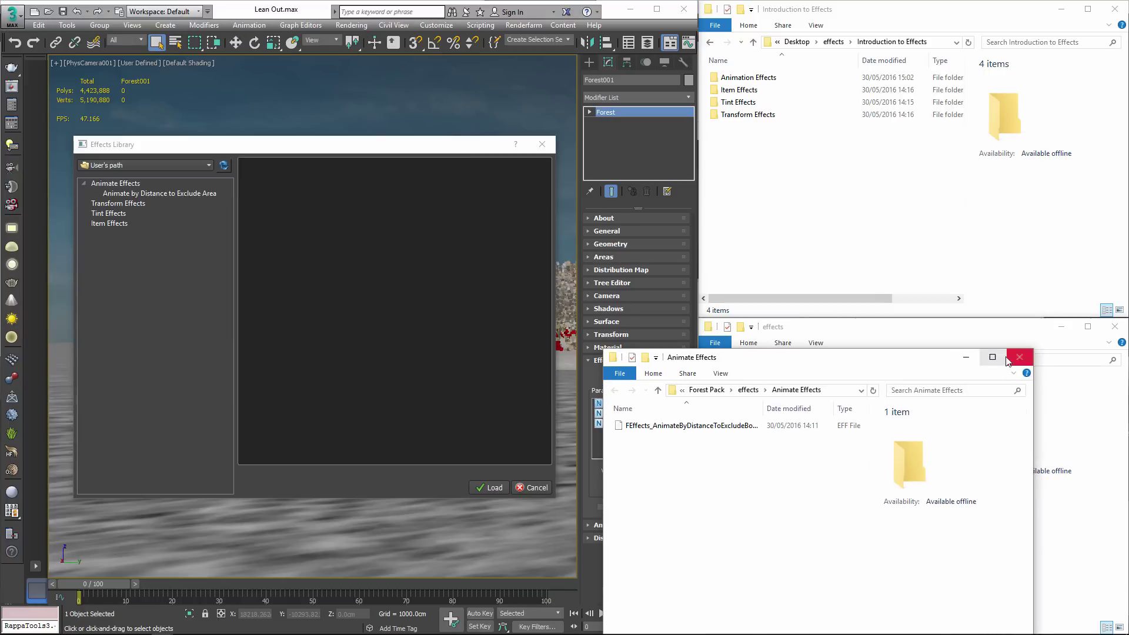
key(super+Right)
key(super+Down)
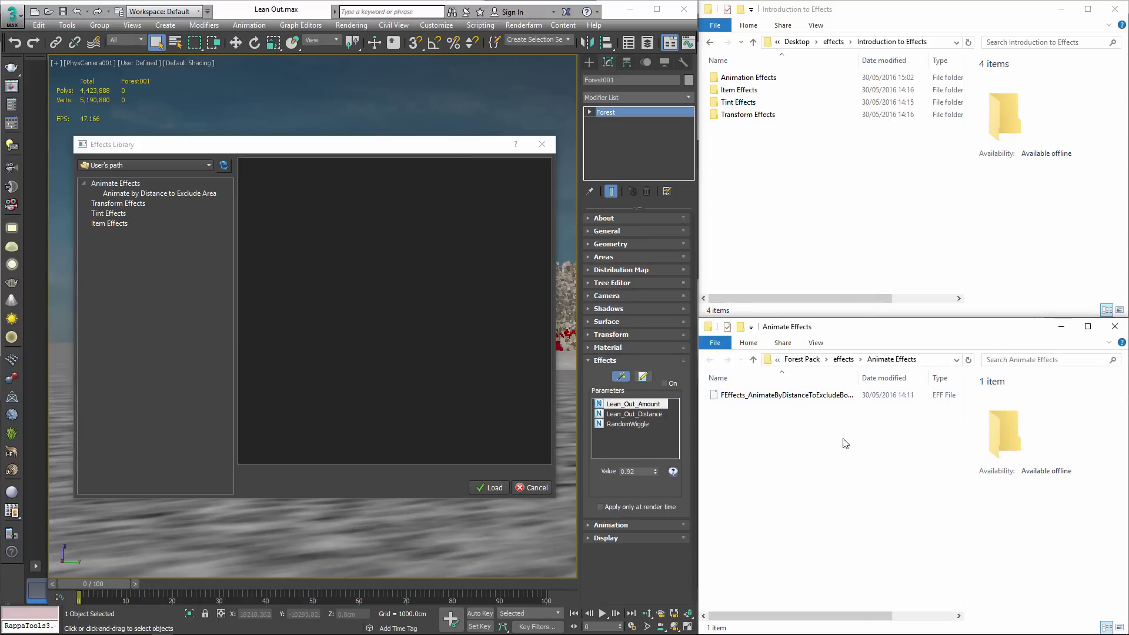
Step: Move the six animation EFF files into Animate Effects, replacing the duplicate, and refresh the library
double_click(748, 77)
drag(811, 212, 726, 73)
drag(764, 127, 791, 429)
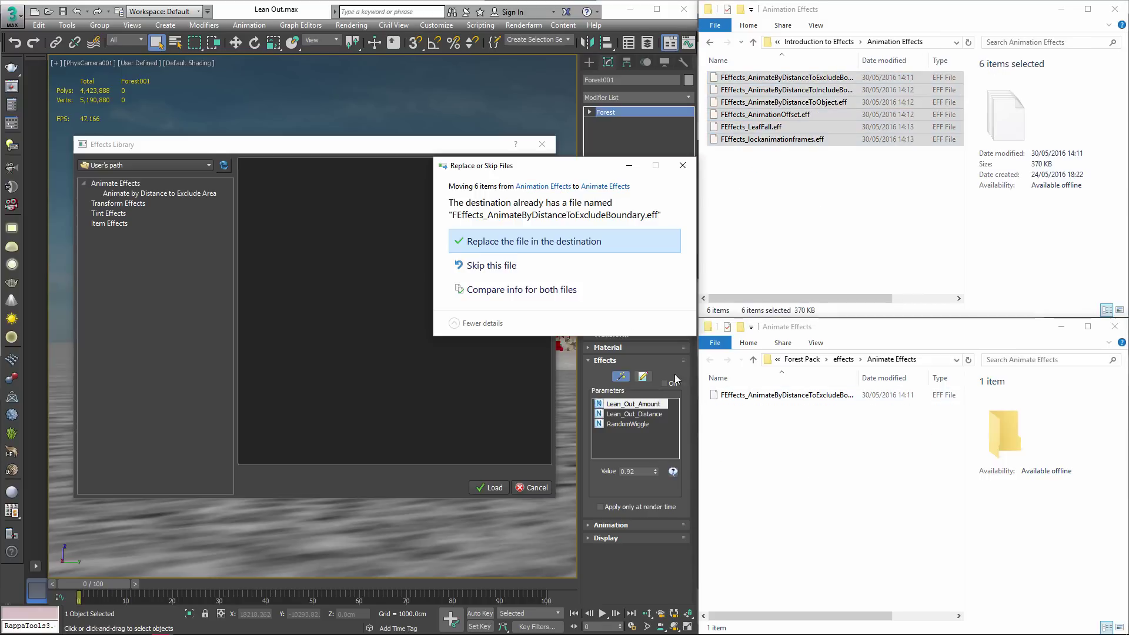
click(517, 245)
click(222, 166)
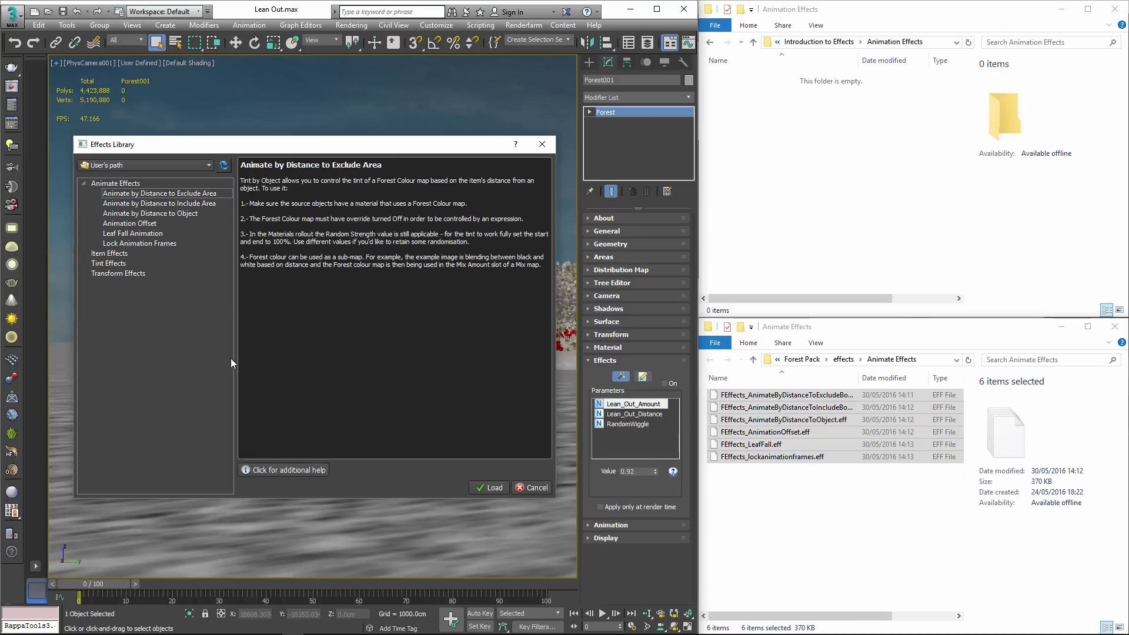
Step: Paste the Item, Tint and Transform folders into Forest Pack's effects folder and check Item Effects
click(818, 41)
click(844, 359)
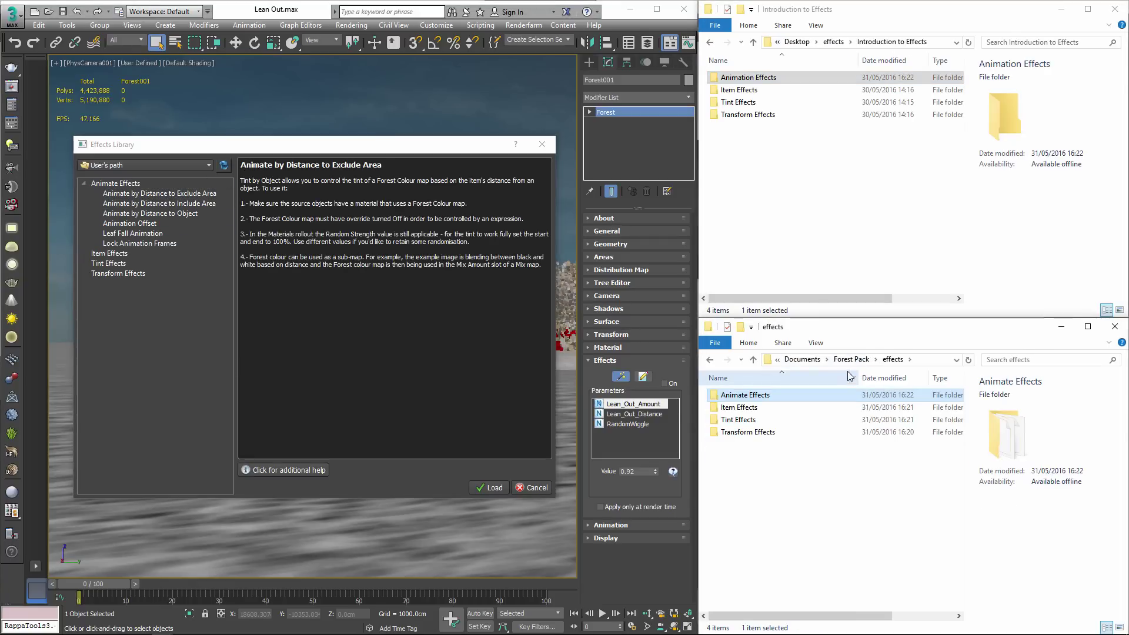
key(ctrl+v)
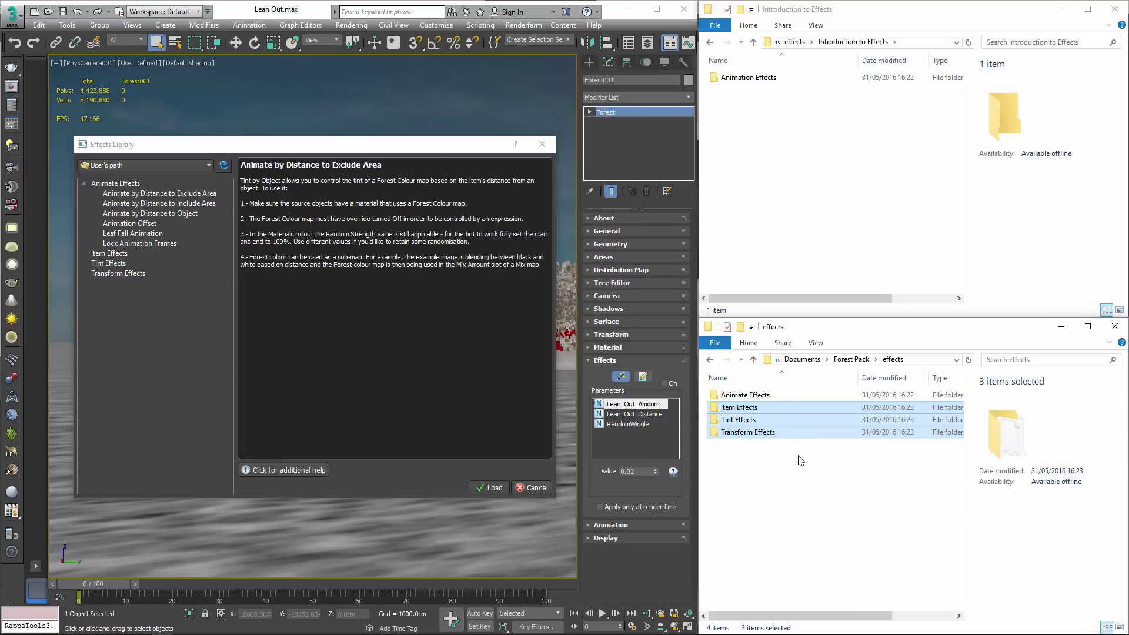
double_click(739, 407)
click(849, 359)
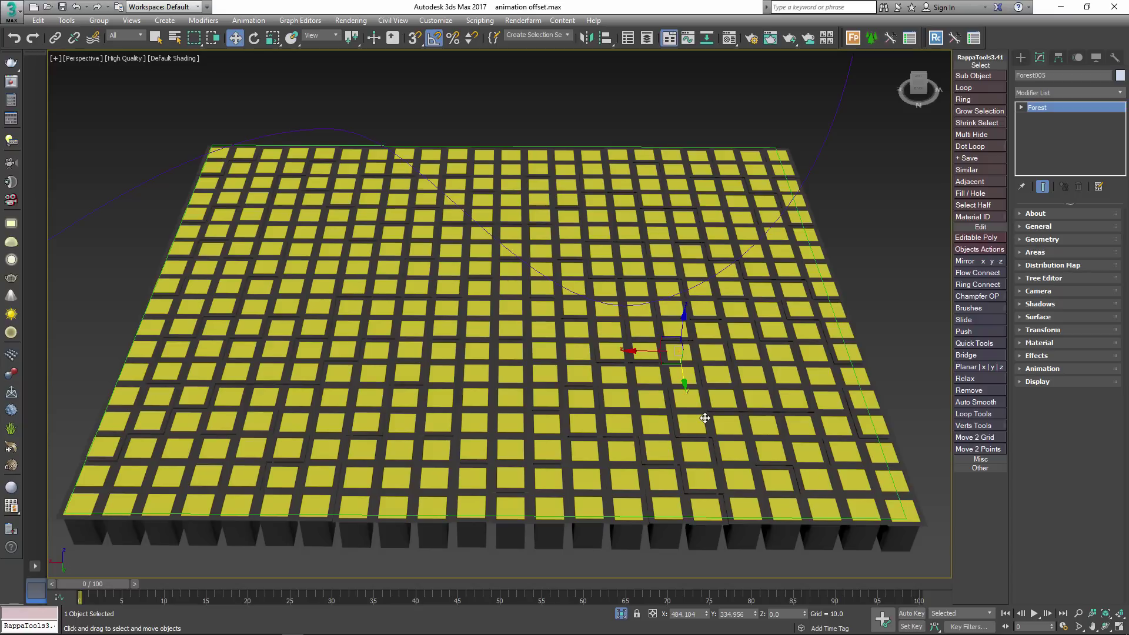
Step: Set Forest005's animation mode to Frame from Map with End frame 34
click(1057, 369)
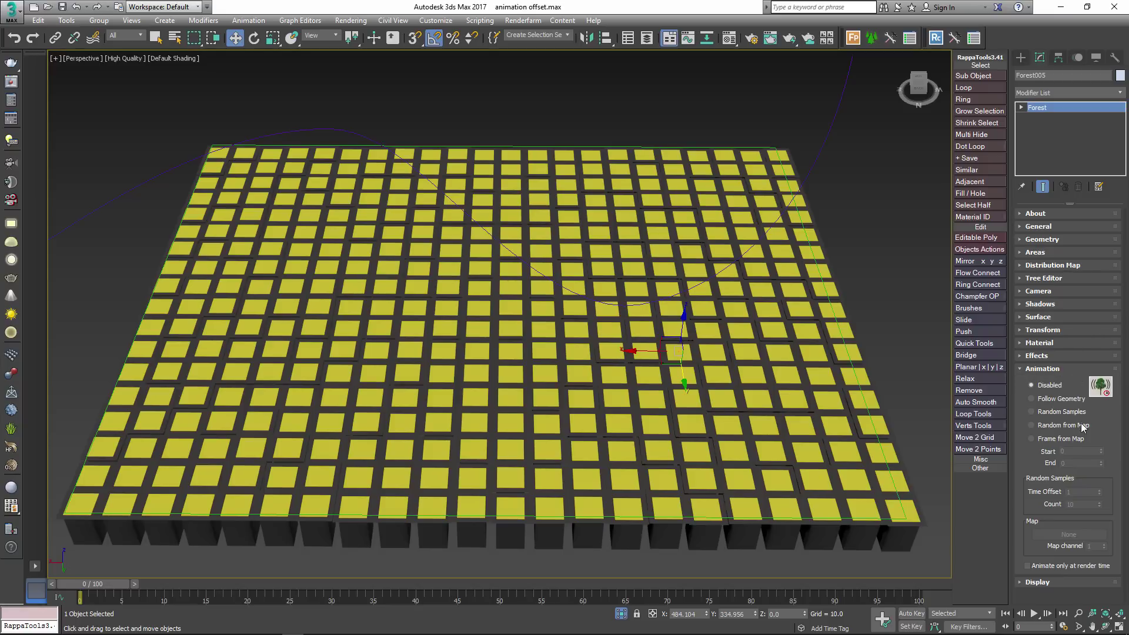
click(1046, 444)
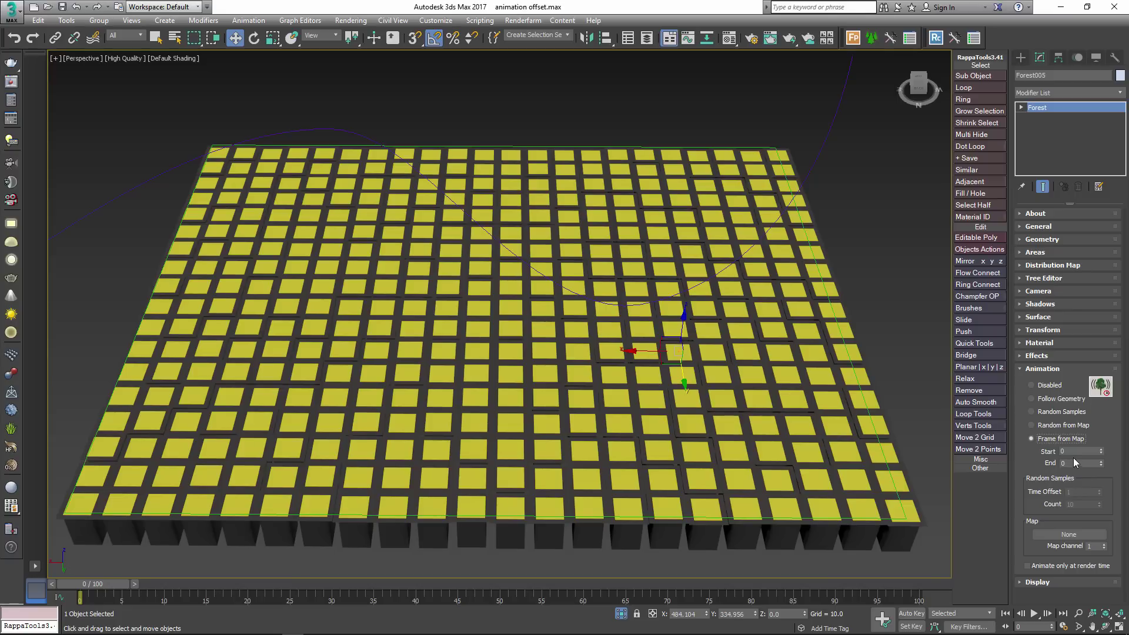
drag(1073, 463, 1040, 464)
key(Return)
Step: Load Animate by Distance to Exclude Area from User's path onto Forest005
click(1024, 370)
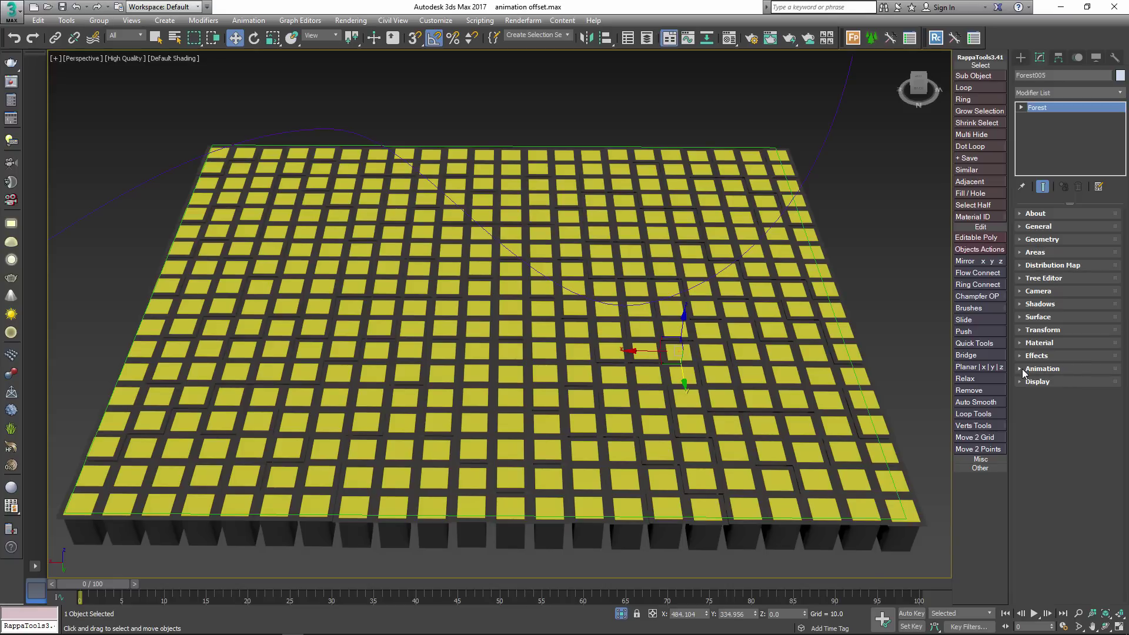
click(1030, 356)
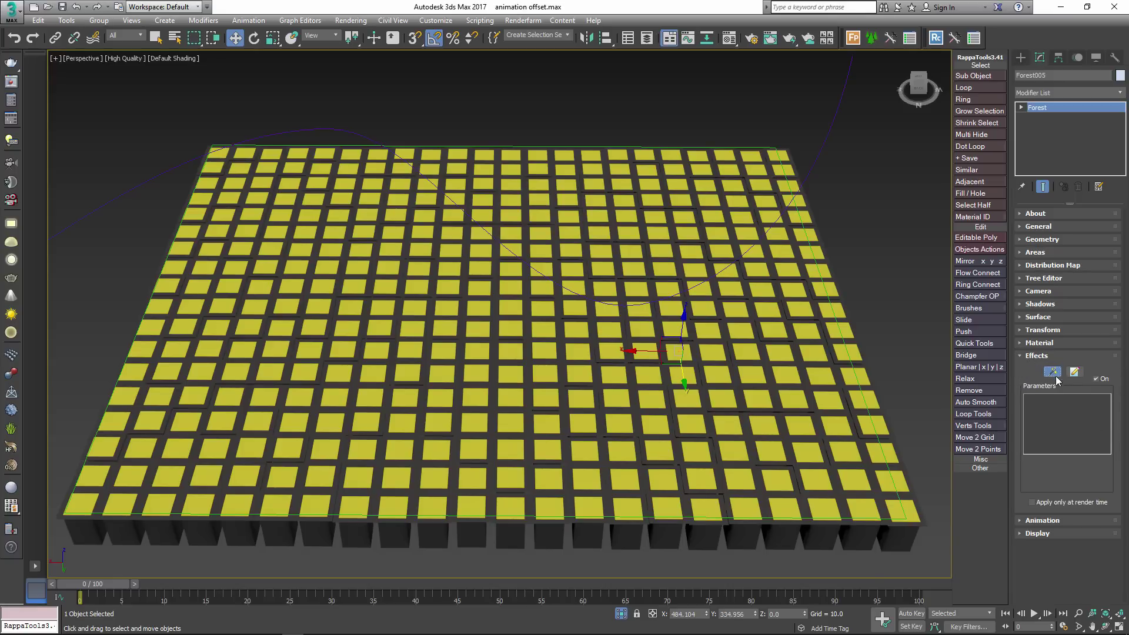
click(1054, 374)
click(166, 167)
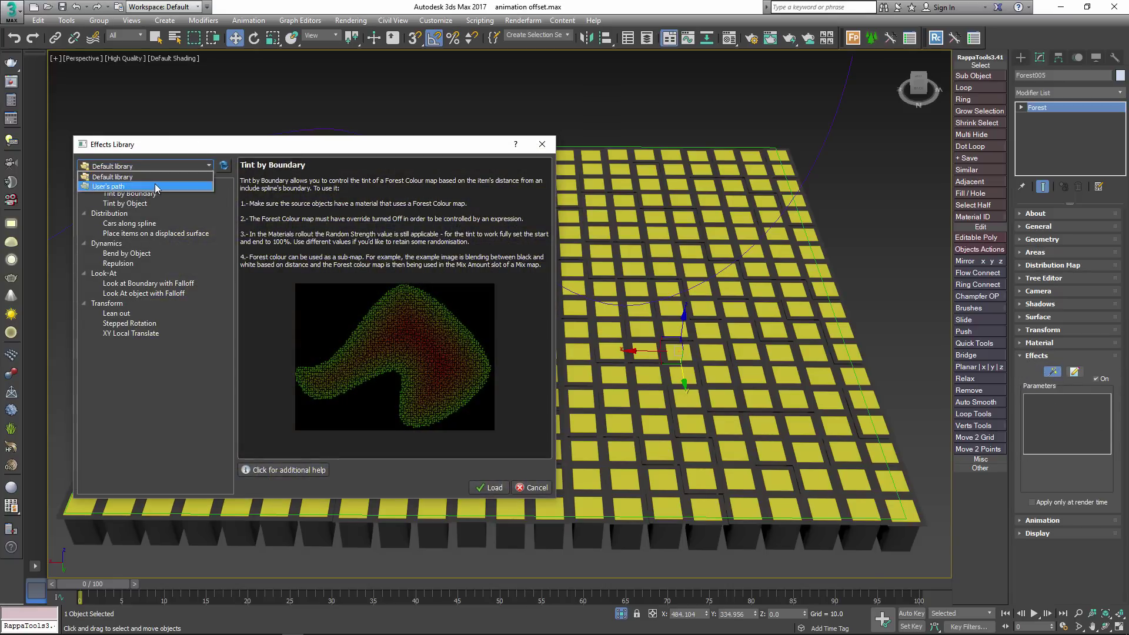
click(141, 184)
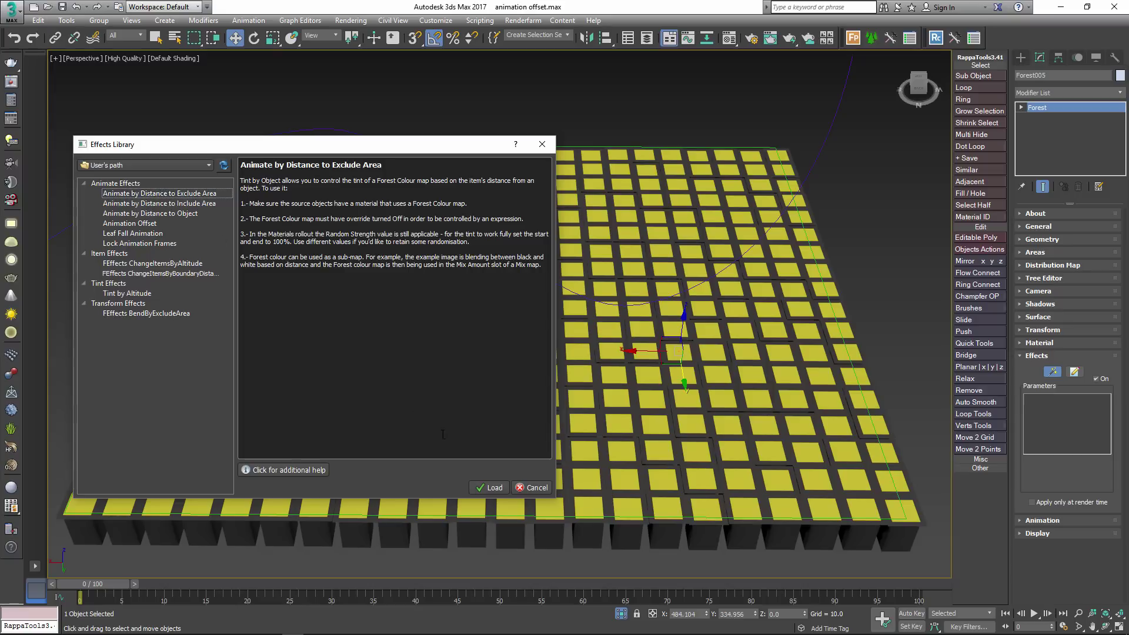
click(490, 488)
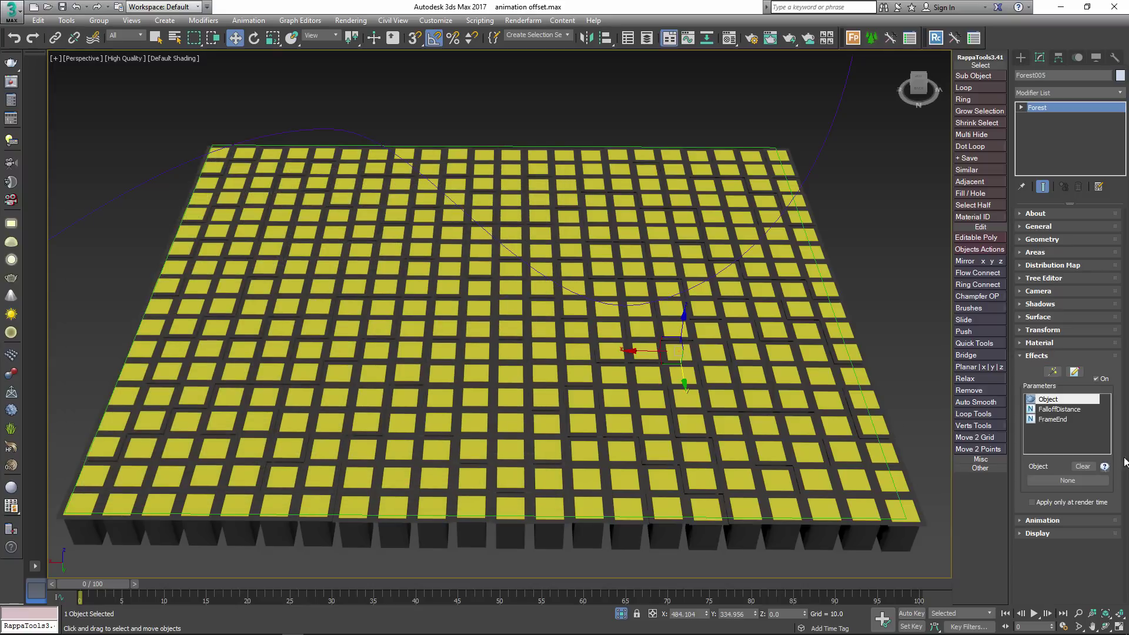
Step: Raise the effect's FalloffDistance to 171.499 so red tiles spread around the spline
click(1058, 419)
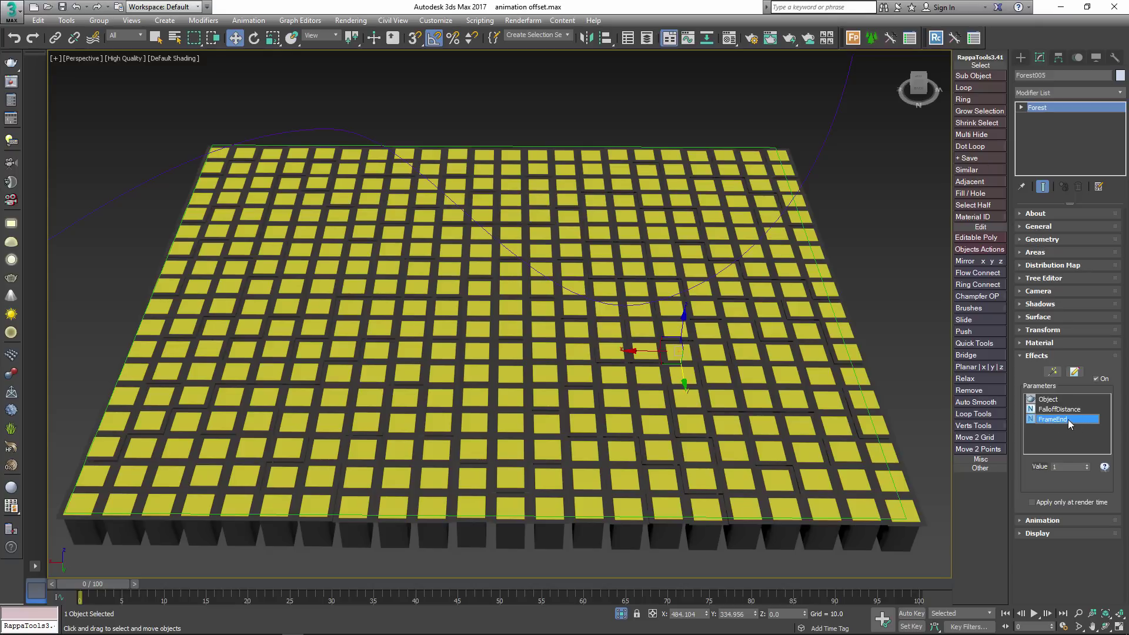
click(1073, 465)
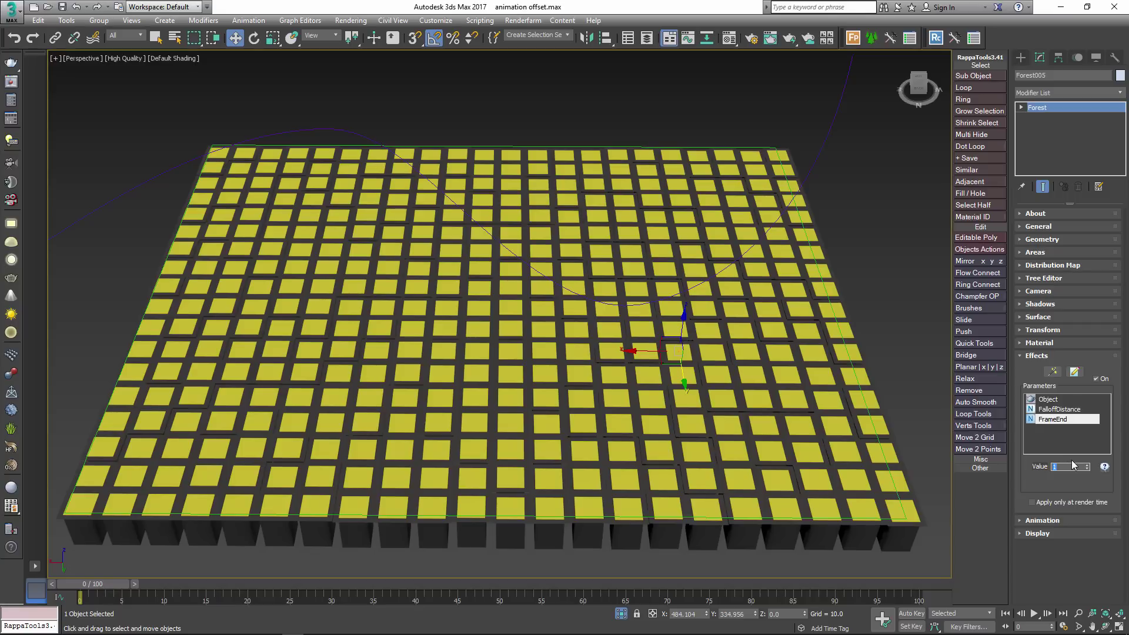
click(1068, 410)
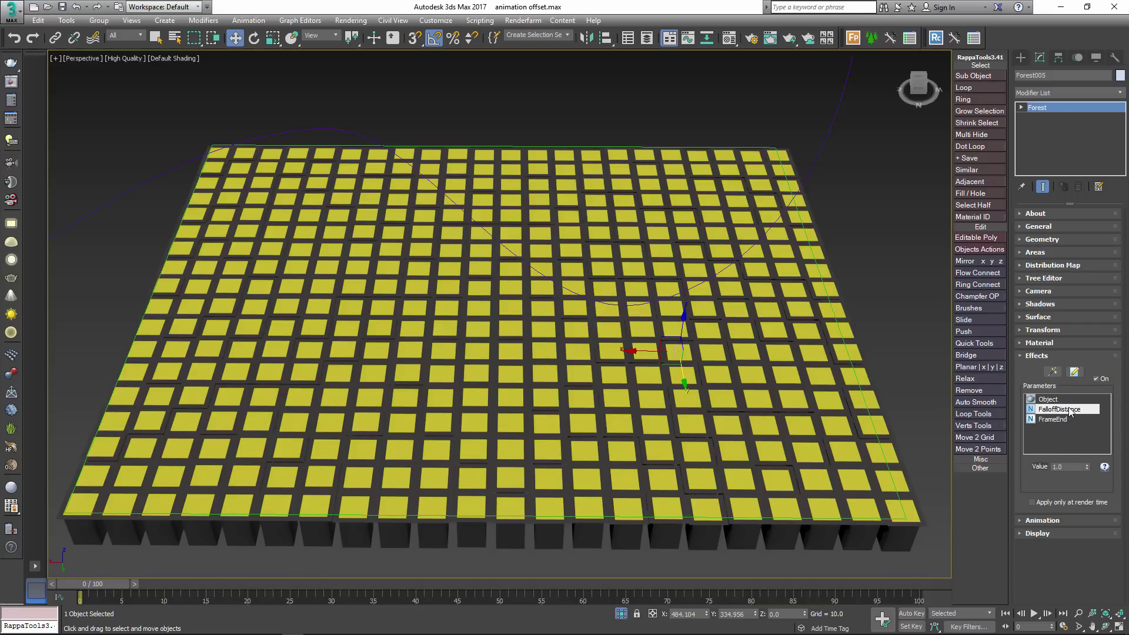
drag(1087, 467, 581, 235)
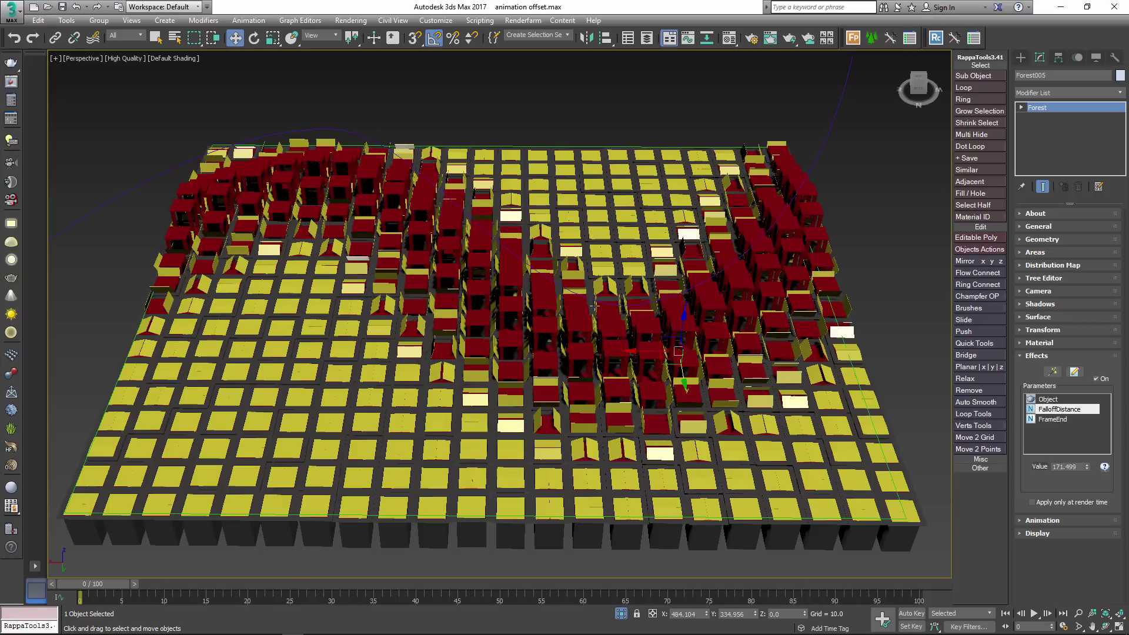
Step: Shift the Line002 spline sideways across the grid, then select its middle vertex in Vertex mode
click(591, 301)
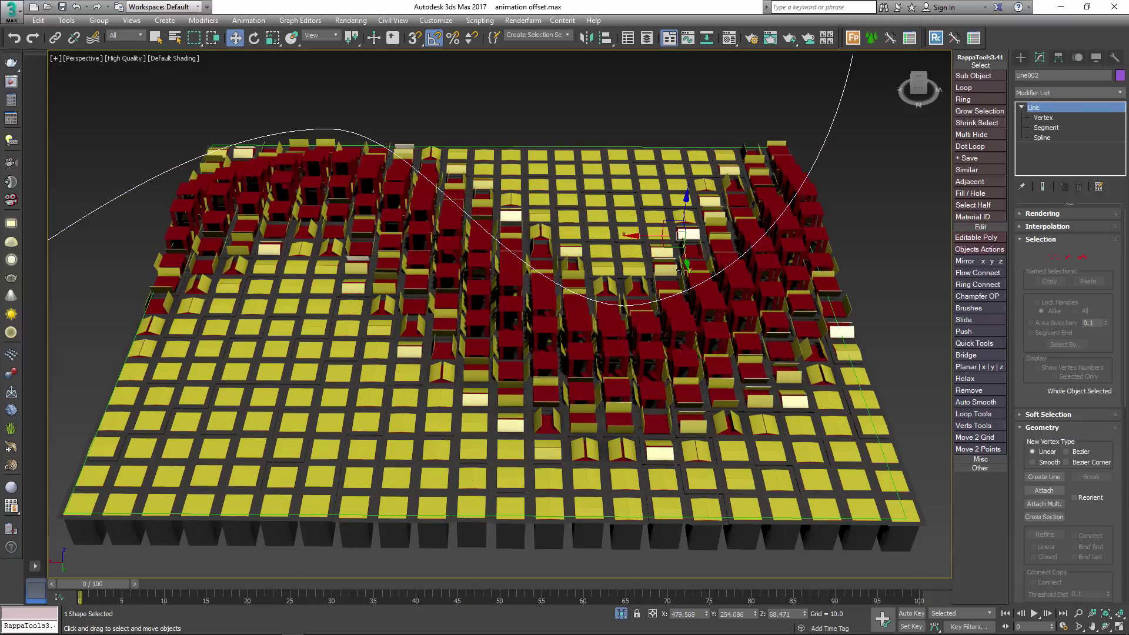
drag(686, 268, 615, 62)
key(ctrl+z)
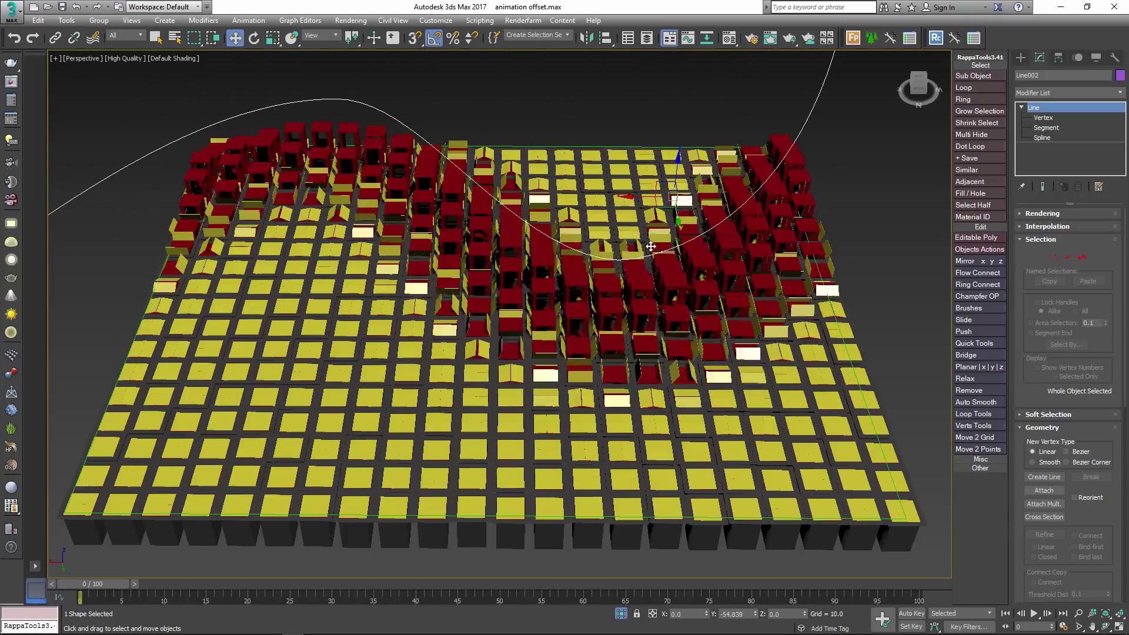
drag(664, 252, 636, 365)
key(1)
click(636, 328)
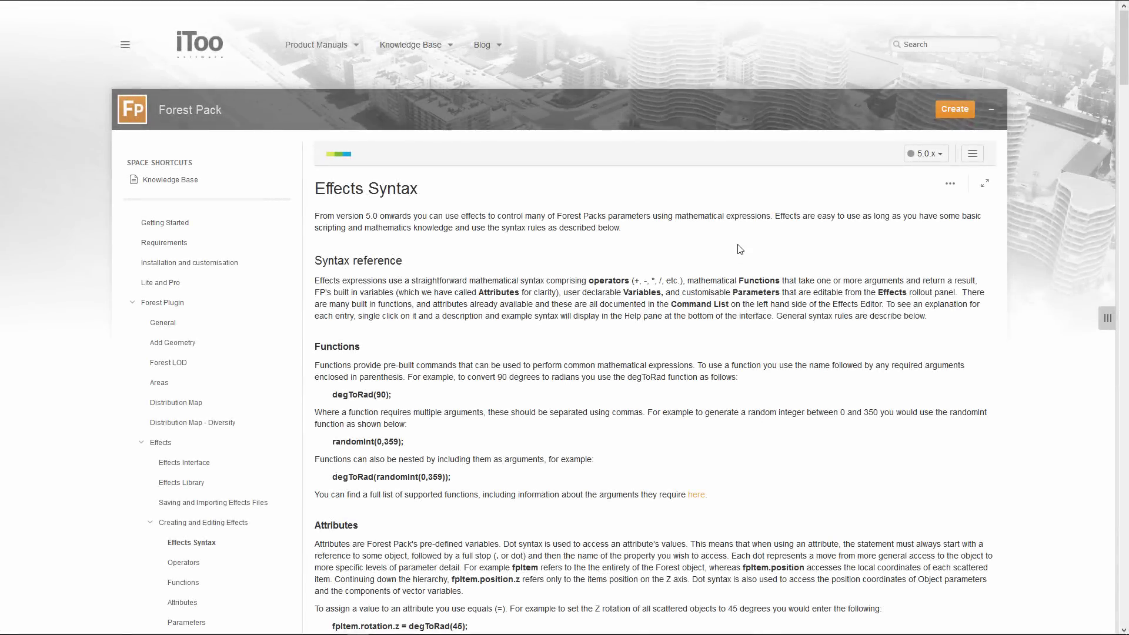
Step: Scroll down and back up the Effects Syntax page to review its functions, attributes and variables
scroll(736, 257, down, 20)
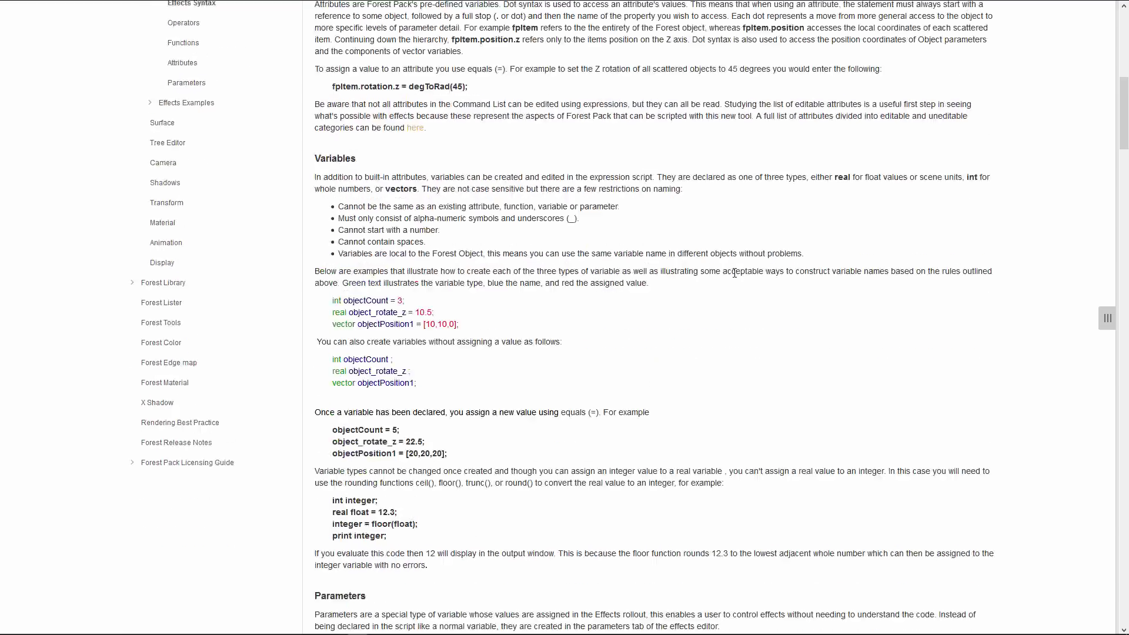
scroll(737, 286, down, 12)
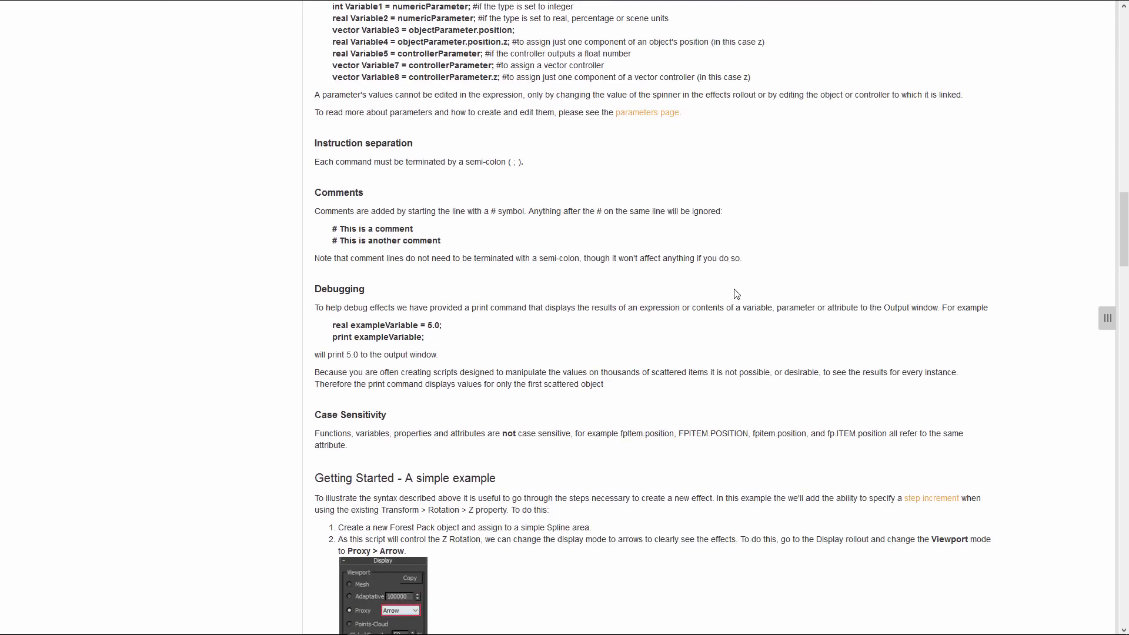
scroll(739, 300, up, 8)
scroll(739, 300, up, 10)
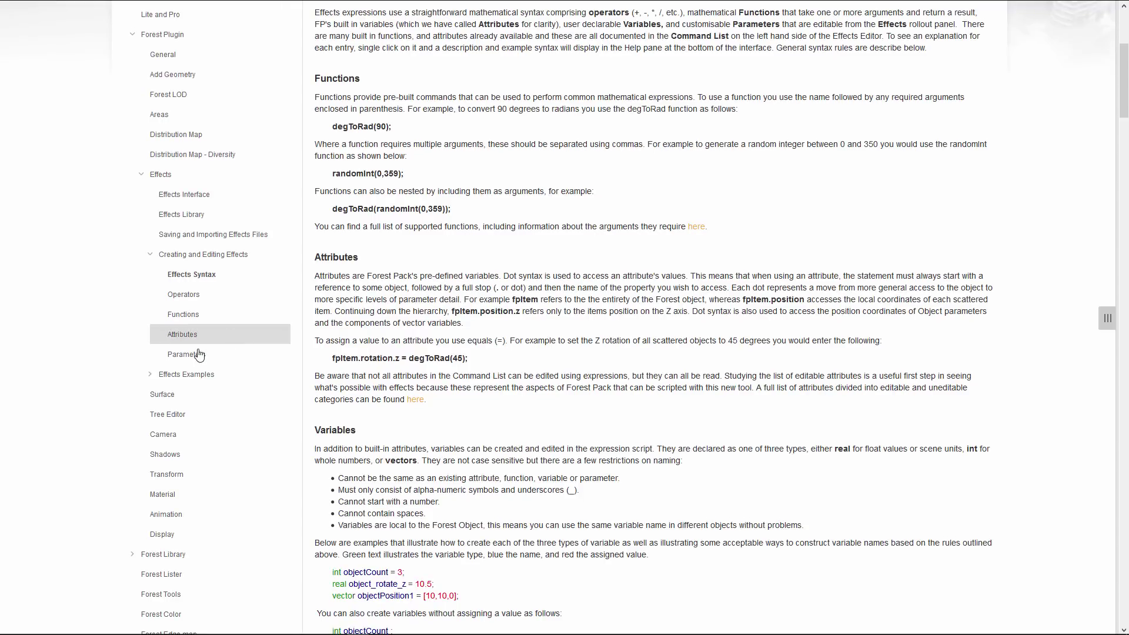